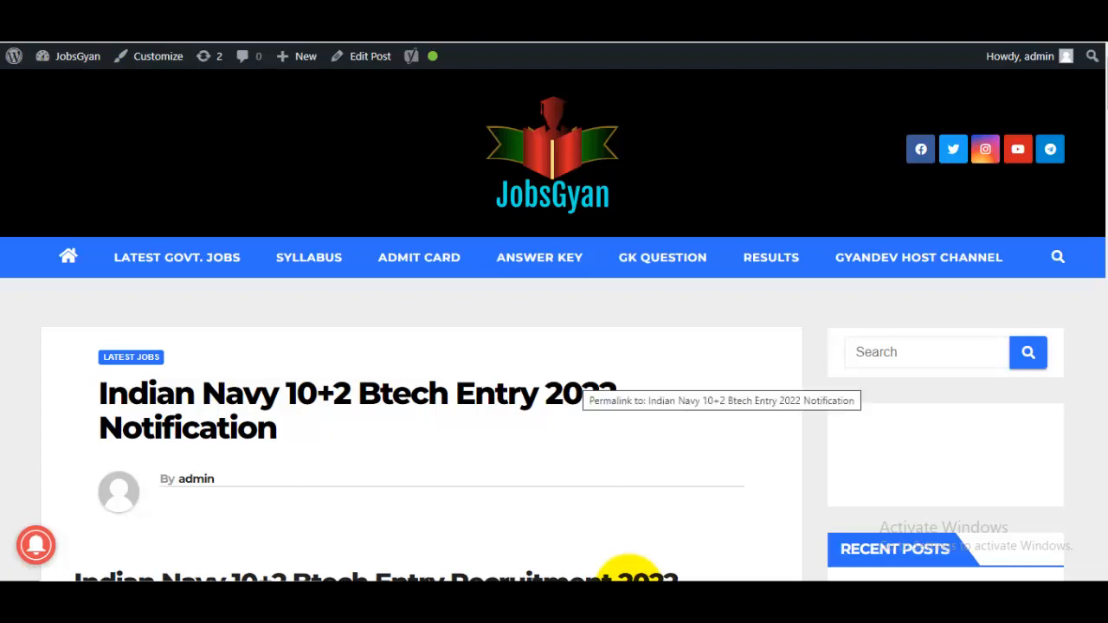
Review the Indian Navy 10+2 Btech Entry 2022 post's table of contents and short details overview, including the number of vacancies.
{"action": "scroll", "coordinate": [629, 573], "scroll_direction": "down", "scroll_amount": 2}
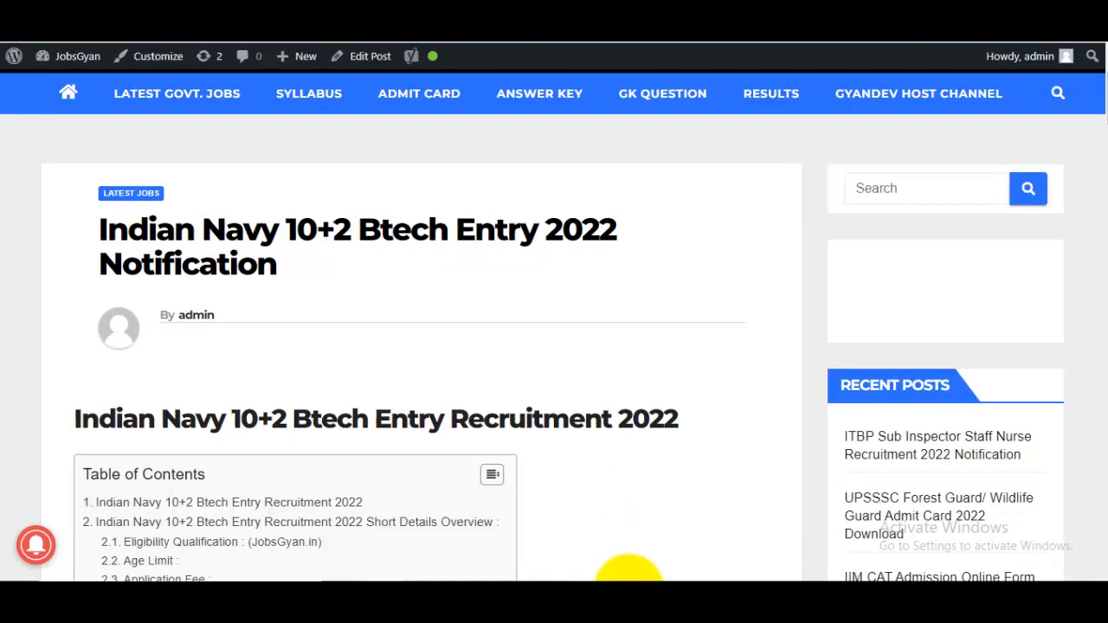
{"action": "scroll", "coordinate": [629, 573], "scroll_direction": "down", "scroll_amount": 2}
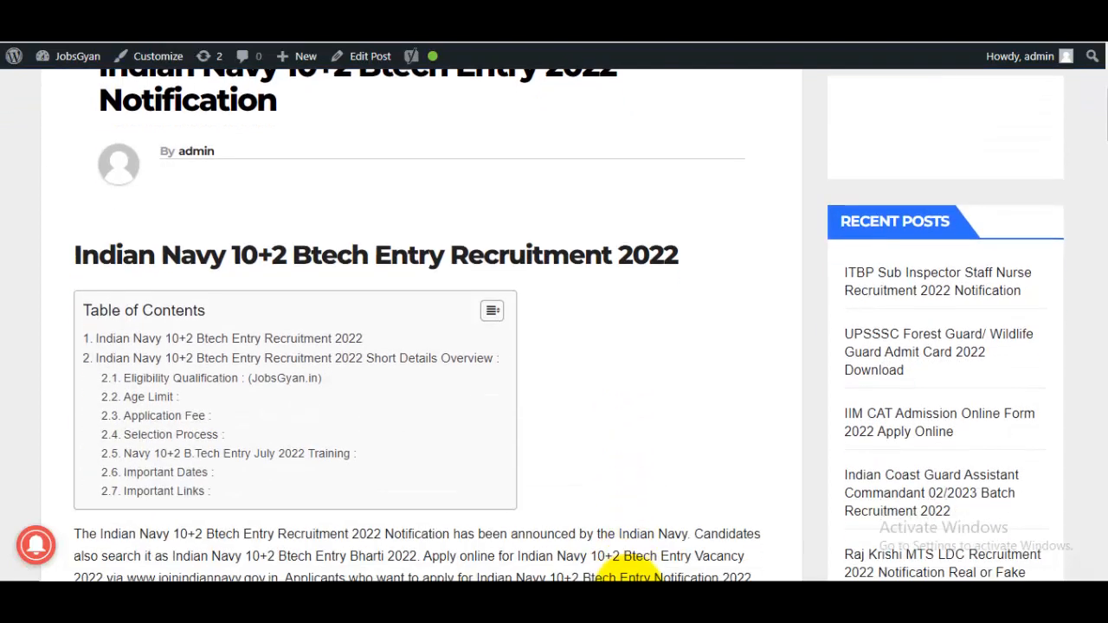
{"action": "scroll", "coordinate": [630, 573], "scroll_direction": "up", "scroll_amount": 3}
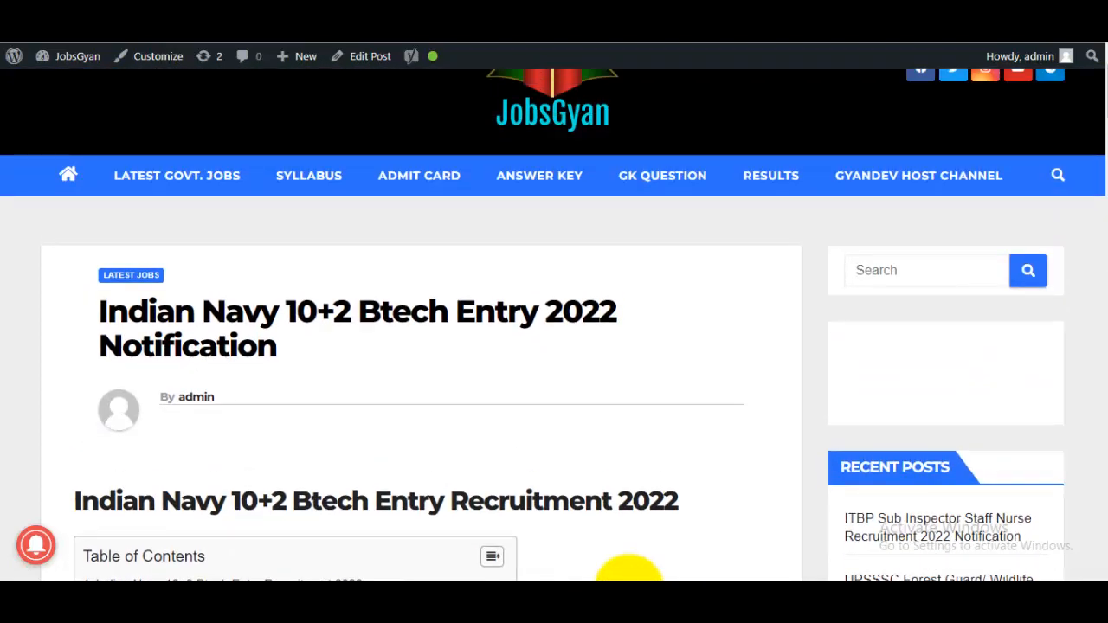
{"action": "scroll", "coordinate": [629, 573], "scroll_direction": "up", "scroll_amount": 1}
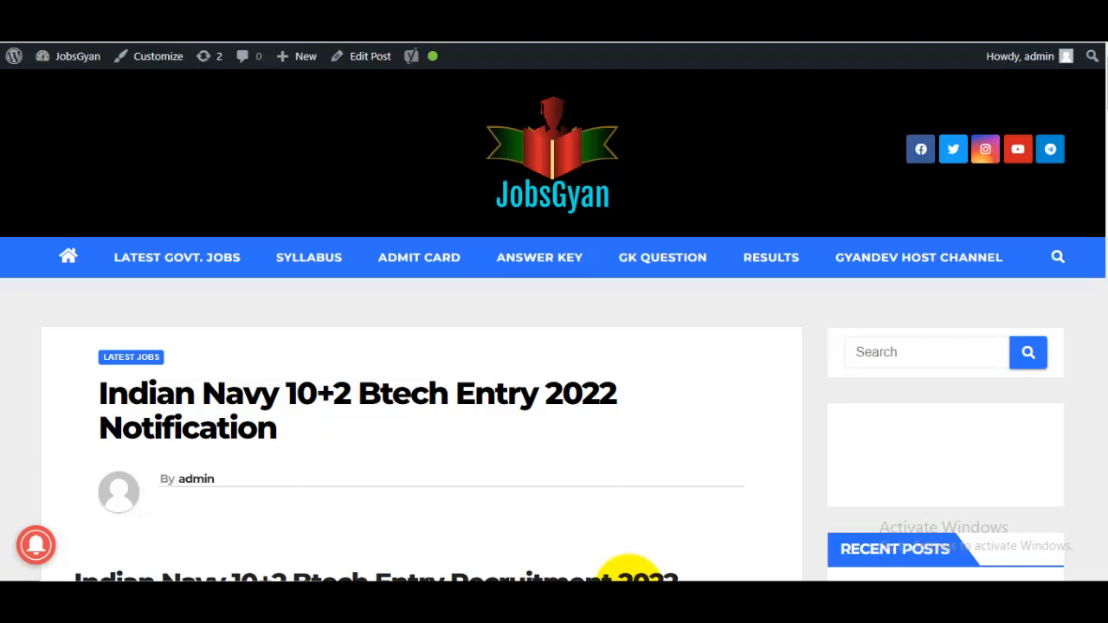
{"action": "scroll", "coordinate": [629, 571], "scroll_direction": "down", "scroll_amount": 6}
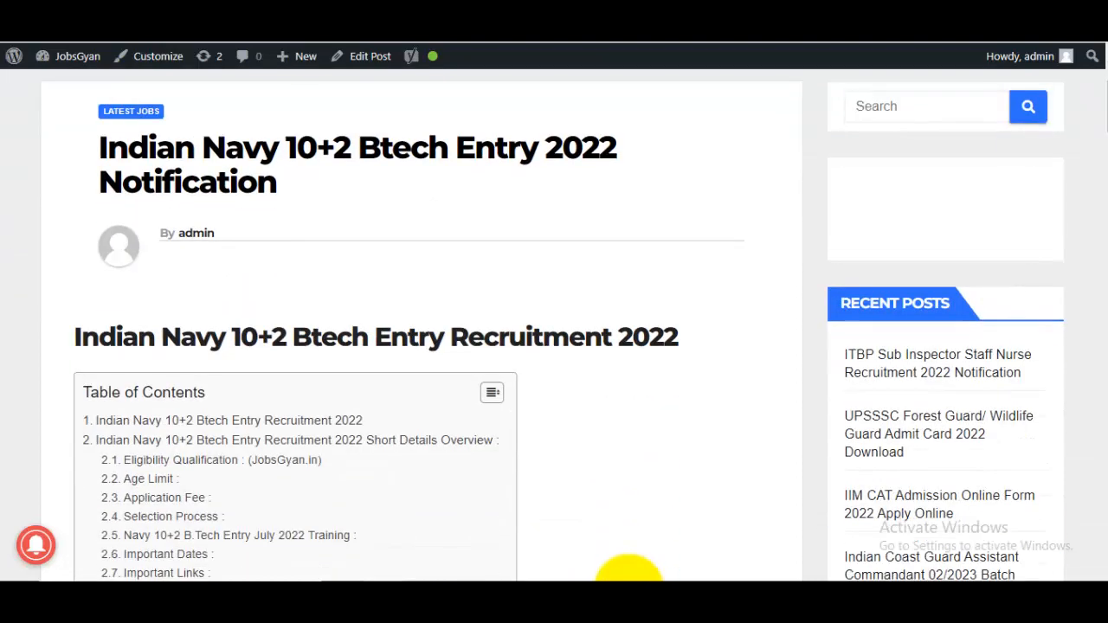
{"action": "scroll", "coordinate": [629, 571], "scroll_direction": "down", "scroll_amount": 5}
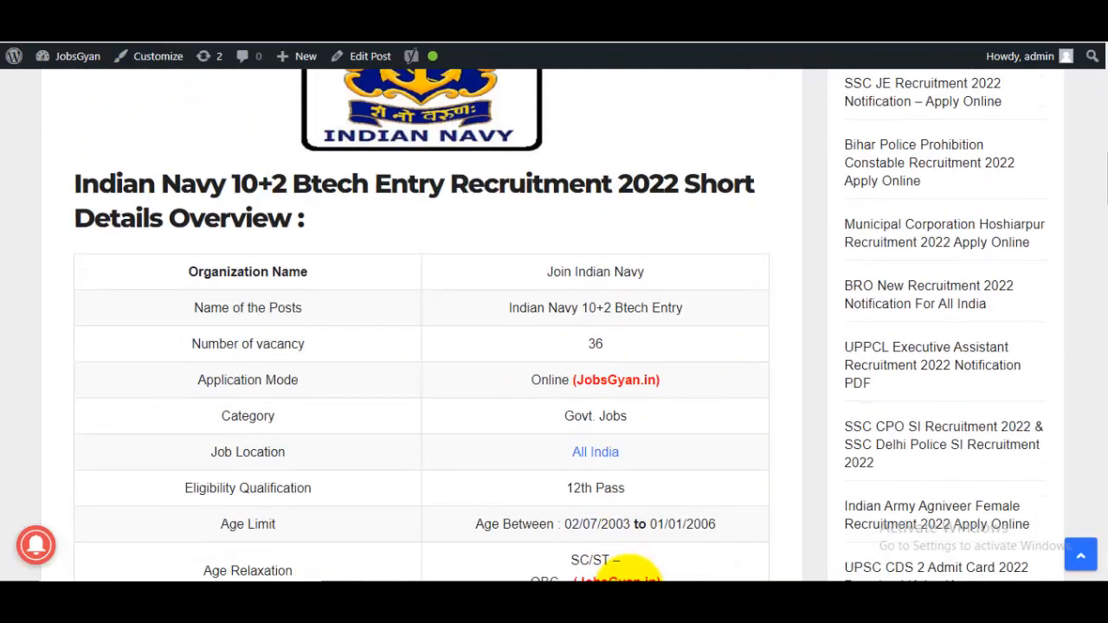
{"action": "left_click_drag", "start_coordinate": [604, 345], "coordinate": [595, 344]}
{"action": "scroll", "coordinate": [629, 571], "scroll_direction": "down", "scroll_amount": 6}
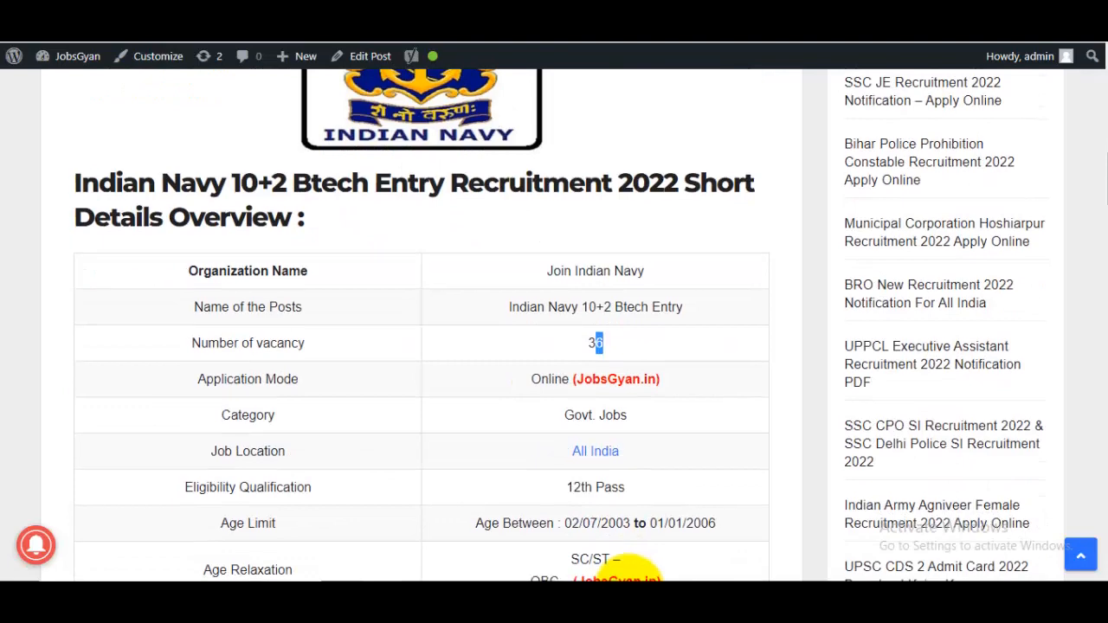
{"action": "scroll", "coordinate": [629, 571], "scroll_direction": "down", "scroll_amount": 1}
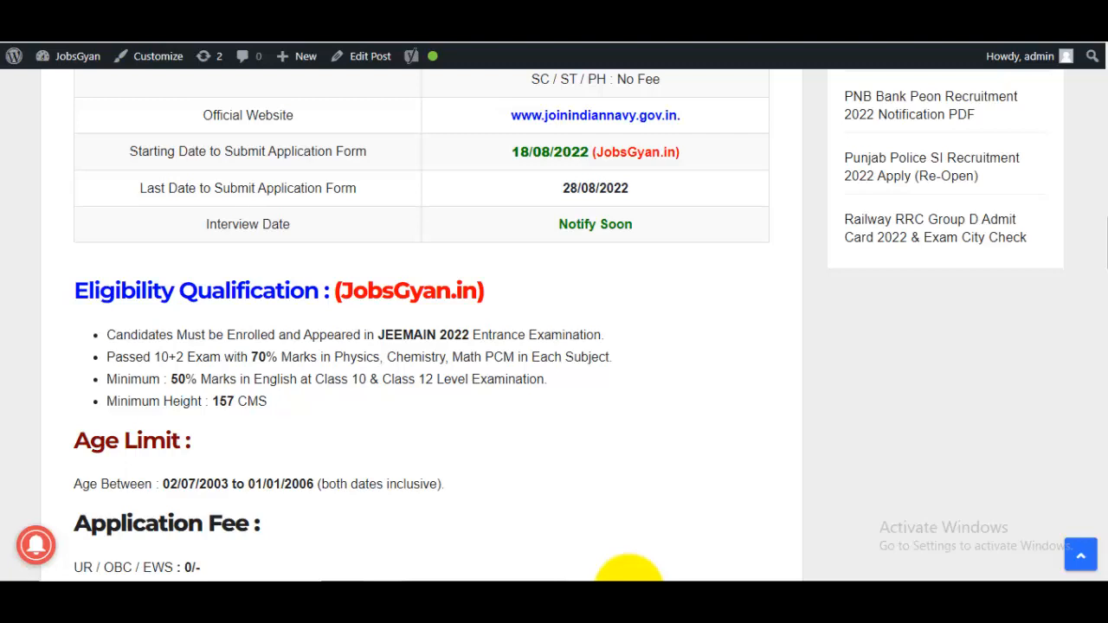
Read the post's eligibility, application fee, training and important dates sections down to the important links.
{"action": "left_click_drag", "start_coordinate": [228, 379], "coordinate": [379, 379]}
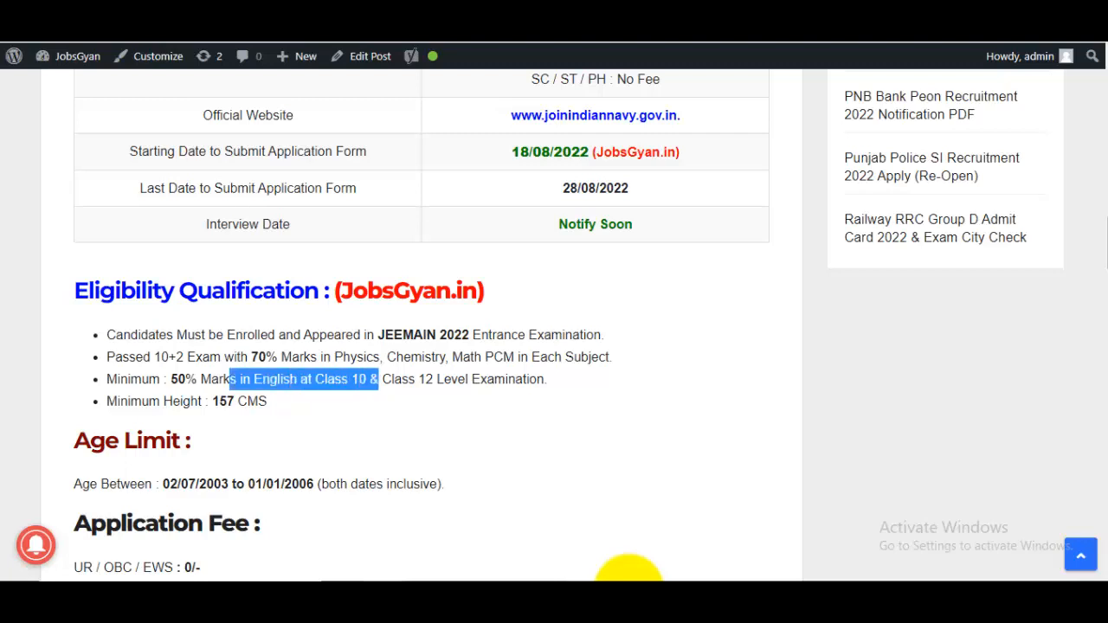
{"action": "left_click", "coordinate": [379, 380]}
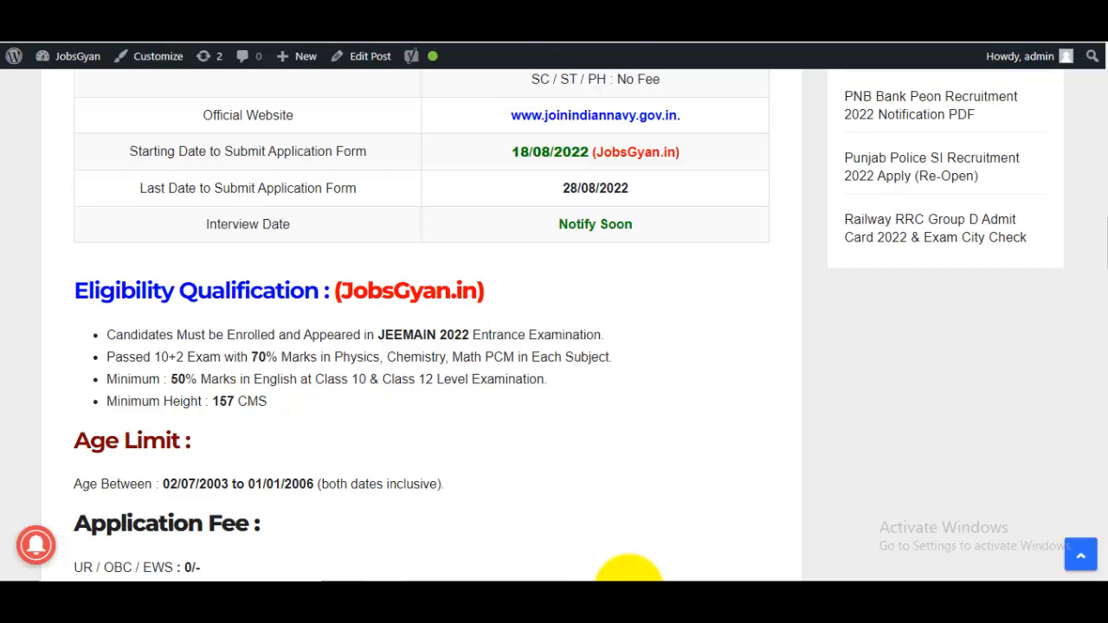
{"action": "scroll", "coordinate": [415, 325], "scroll_direction": "down", "scroll_amount": 3}
{"action": "left_click_drag", "start_coordinate": [113, 321], "coordinate": [147, 356]}
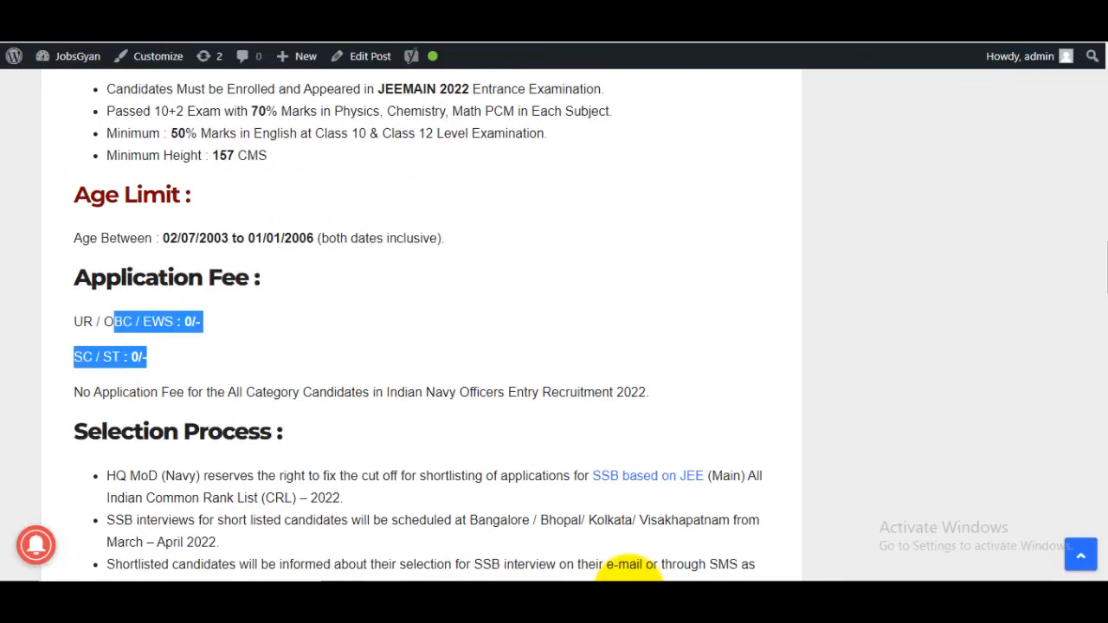
{"action": "left_click", "coordinate": [165, 357]}
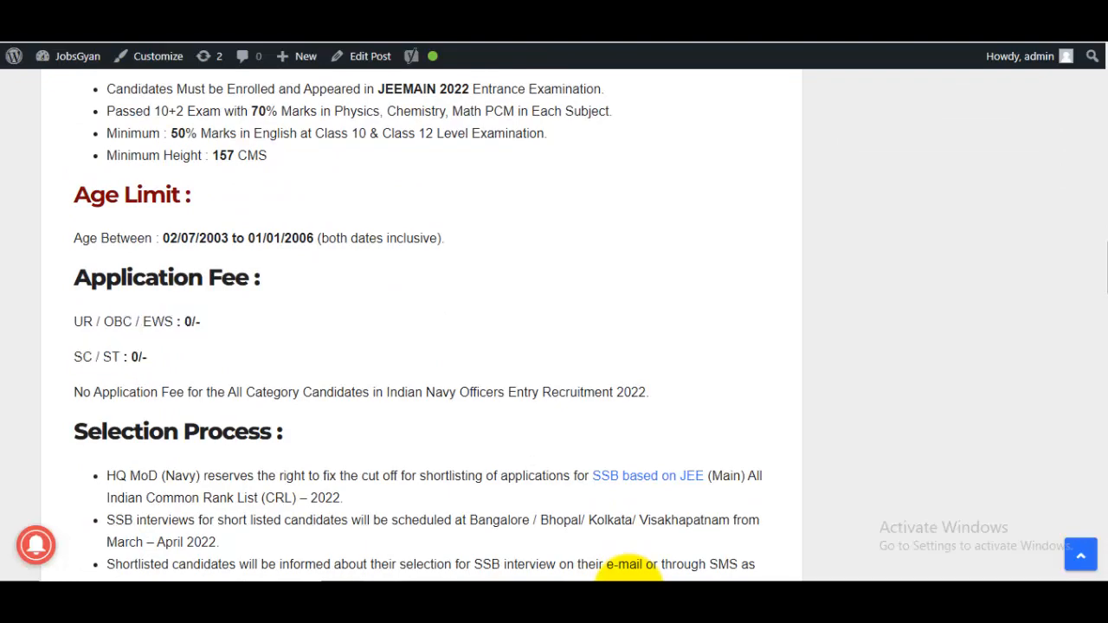
{"action": "scroll", "coordinate": [627, 567], "scroll_direction": "down", "scroll_amount": 10}
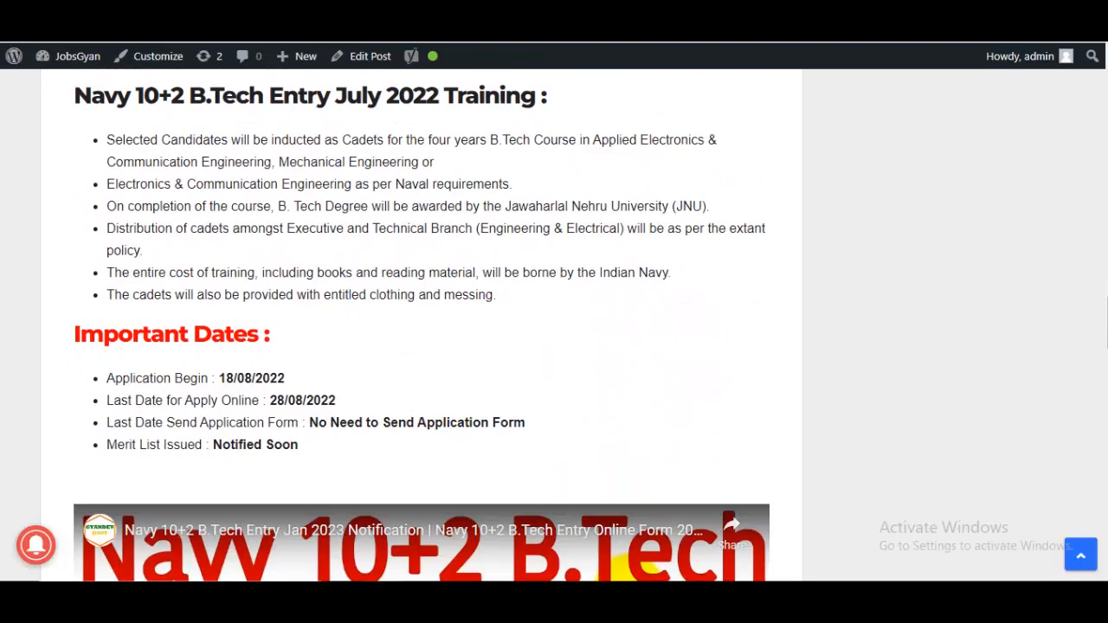
{"action": "scroll", "coordinate": [421, 346], "scroll_direction": "down", "scroll_amount": 3}
{"action": "scroll", "coordinate": [422, 346], "scroll_direction": "up", "scroll_amount": 3}
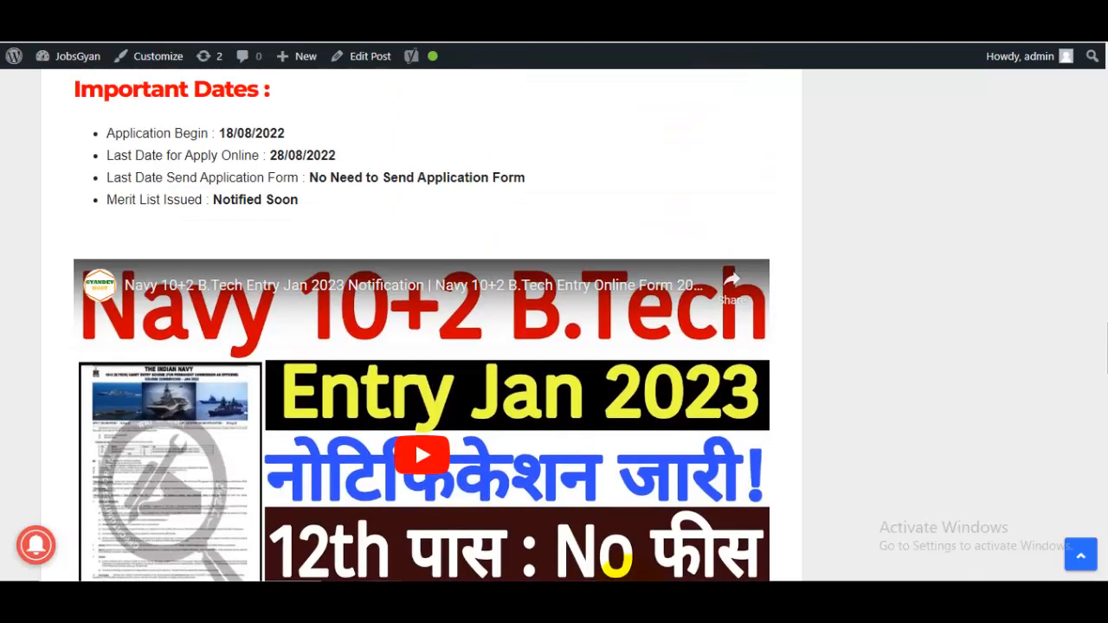
{"action": "scroll", "coordinate": [623, 567], "scroll_direction": "down", "scroll_amount": 4}
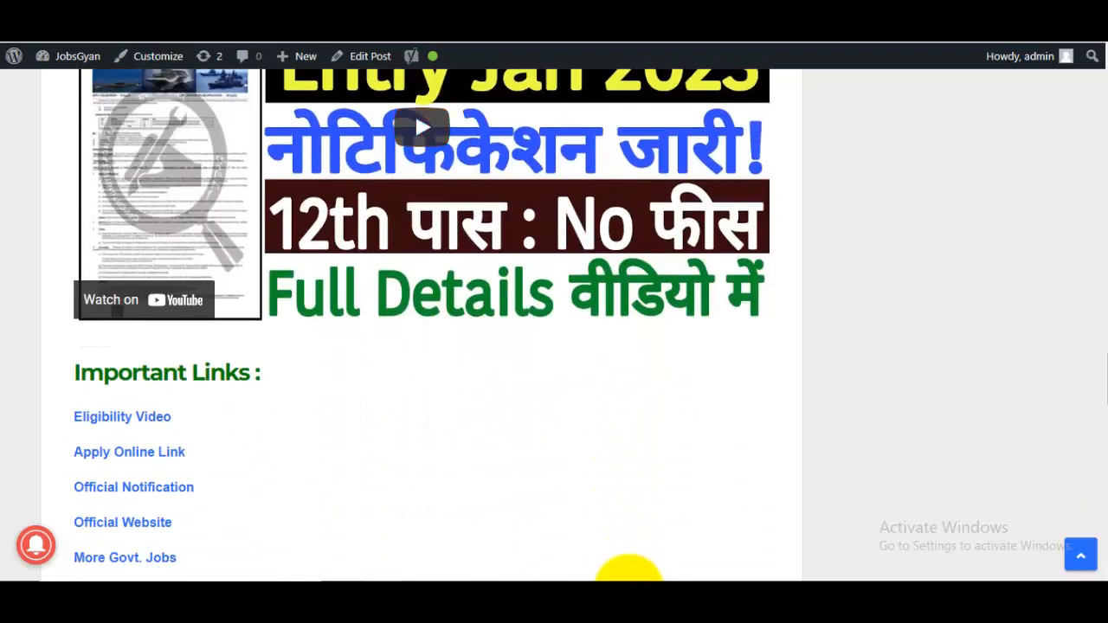
{"action": "scroll", "coordinate": [629, 572], "scroll_direction": "down", "scroll_amount": 2}
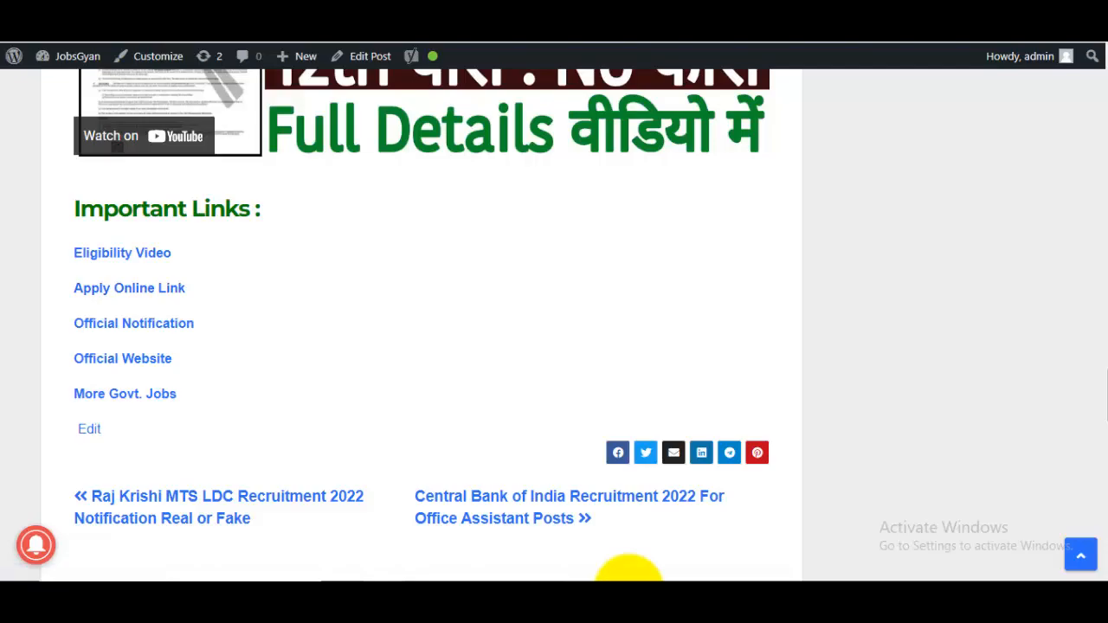
Switch to the Join Indian Navy website and start a candidate registration without Aadhaar.
{"action": "left_click", "coordinate": [629, 572]}
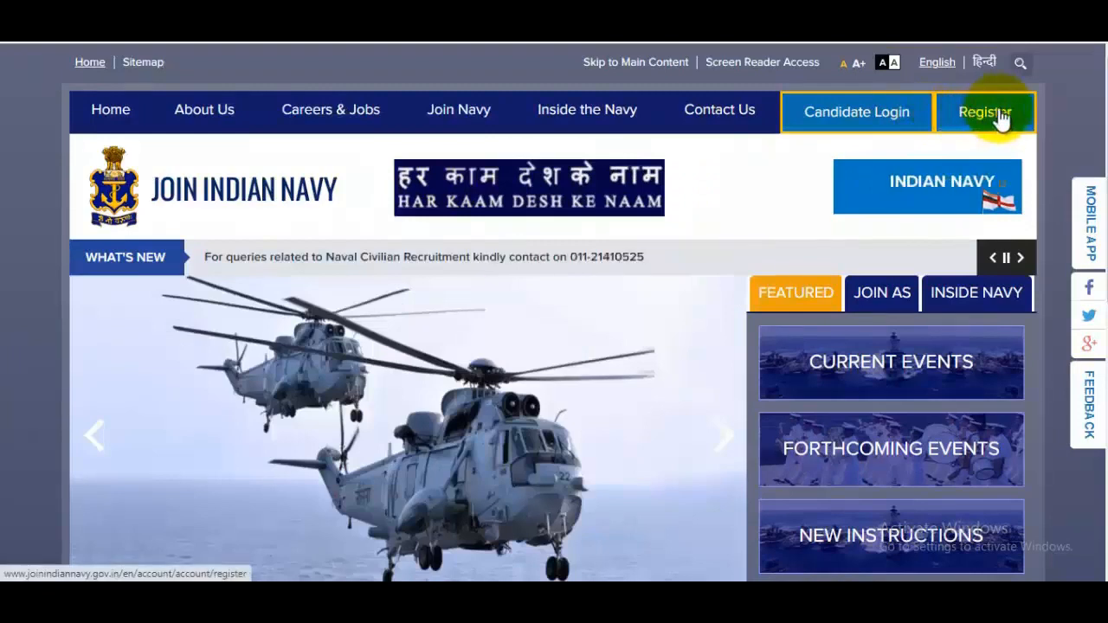
{"action": "left_click", "coordinate": [1000, 119]}
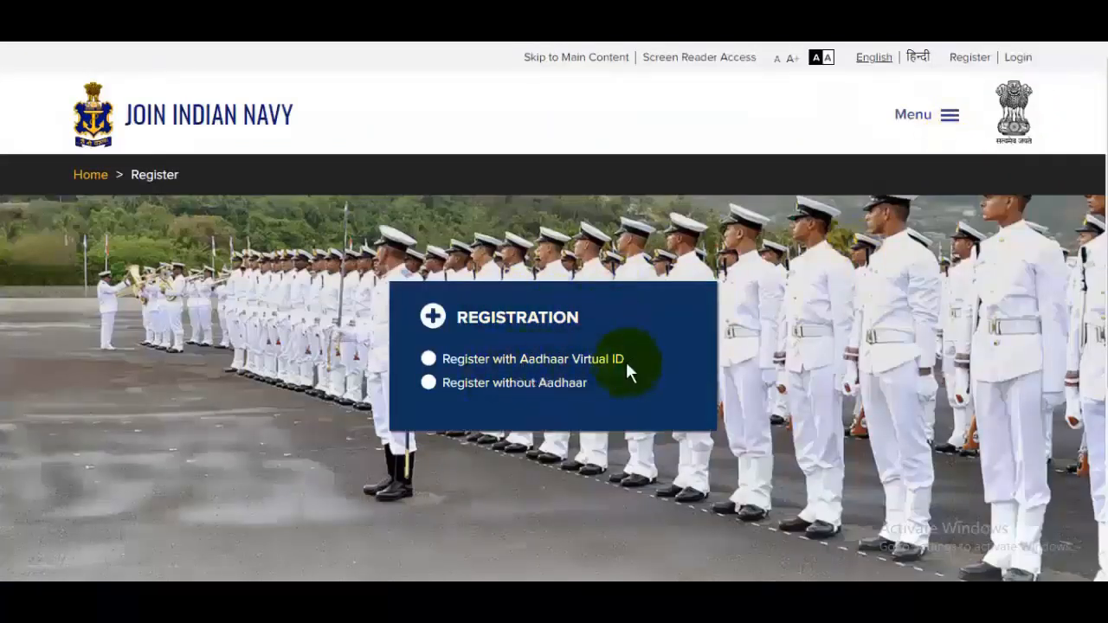
{"action": "left_click", "coordinate": [433, 387]}
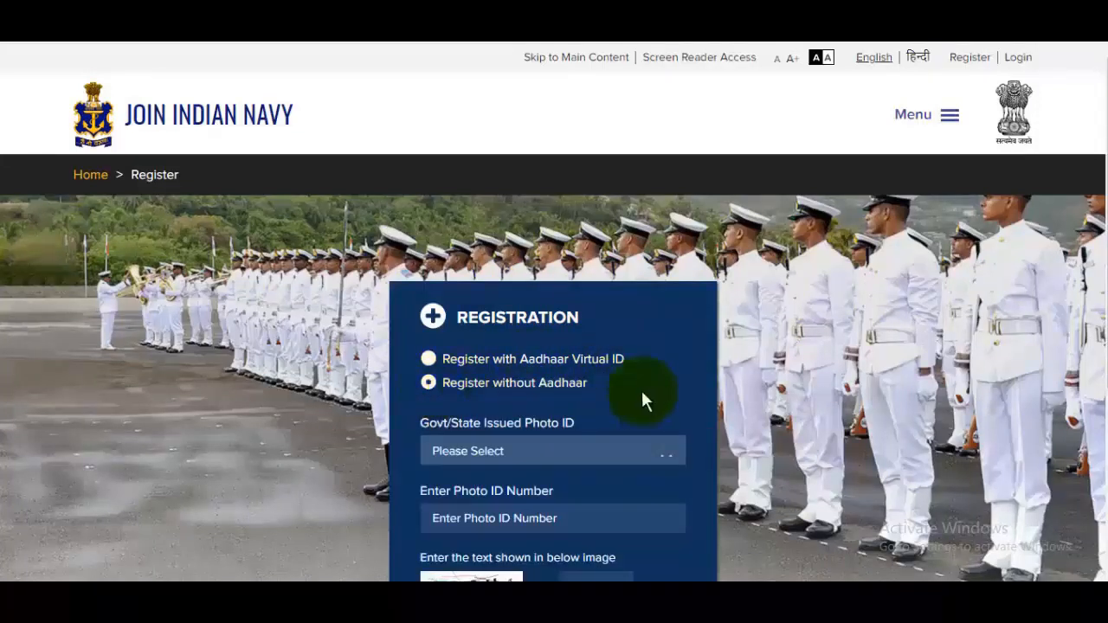
Choose PAN Card as the Govt/State issued photo ID for the registration.
{"action": "scroll", "coordinate": [645, 390], "scroll_direction": "down", "scroll_amount": 3}
{"action": "left_click", "coordinate": [547, 213]}
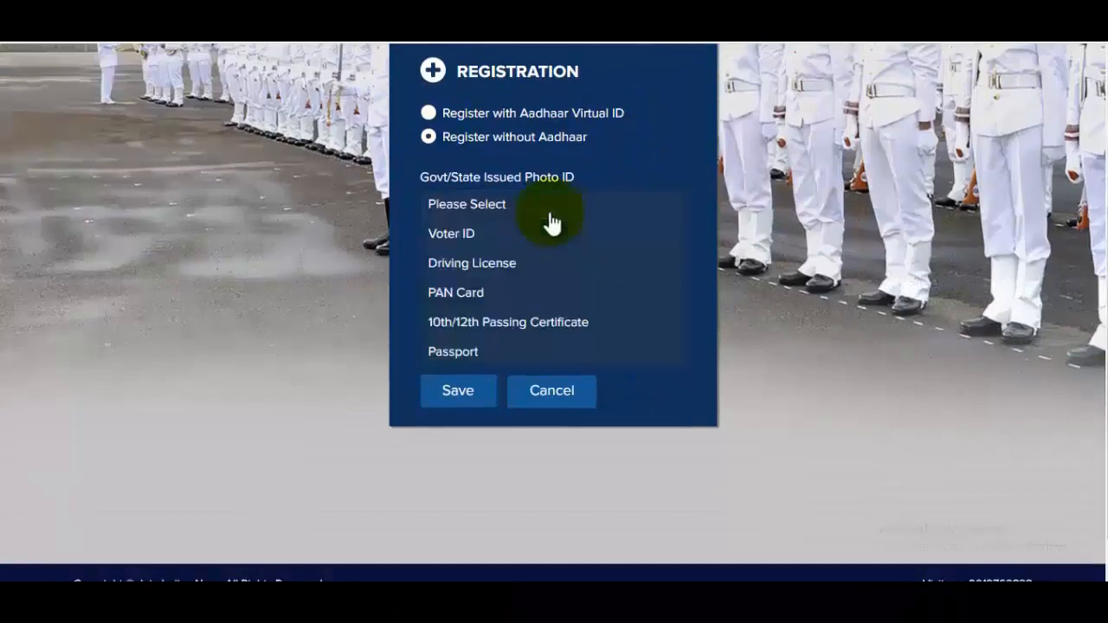
{"action": "left_click", "coordinate": [501, 295]}
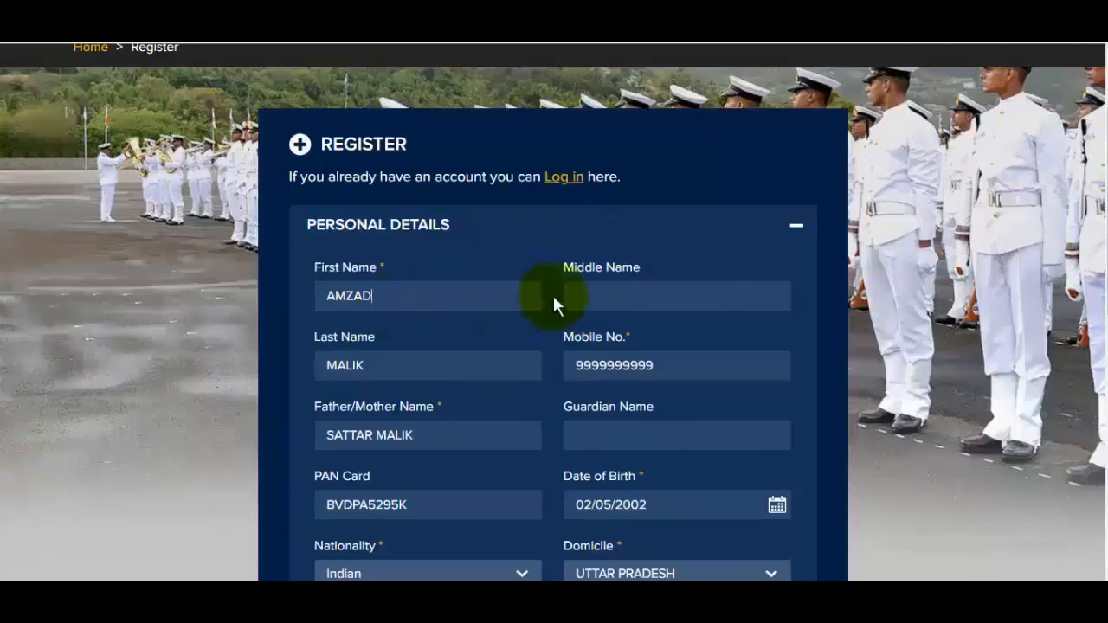
Check the personal details for the middle name, last name, parent, guardian and date of birth fields, including the date picker.
{"action": "left_click", "coordinate": [648, 298]}
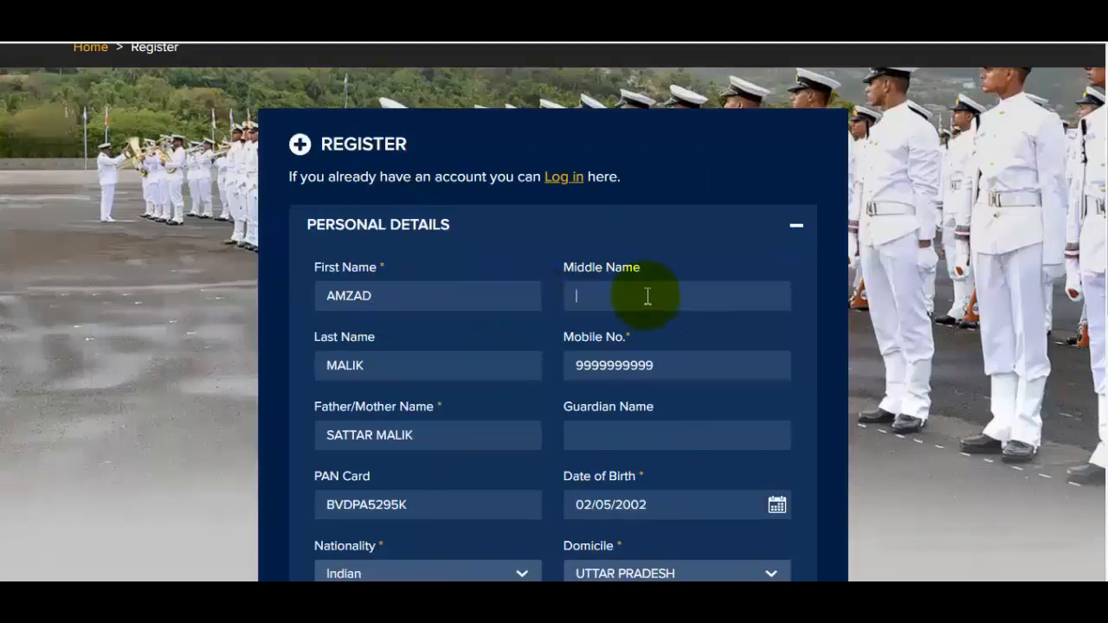
{"action": "left_click", "coordinate": [414, 370]}
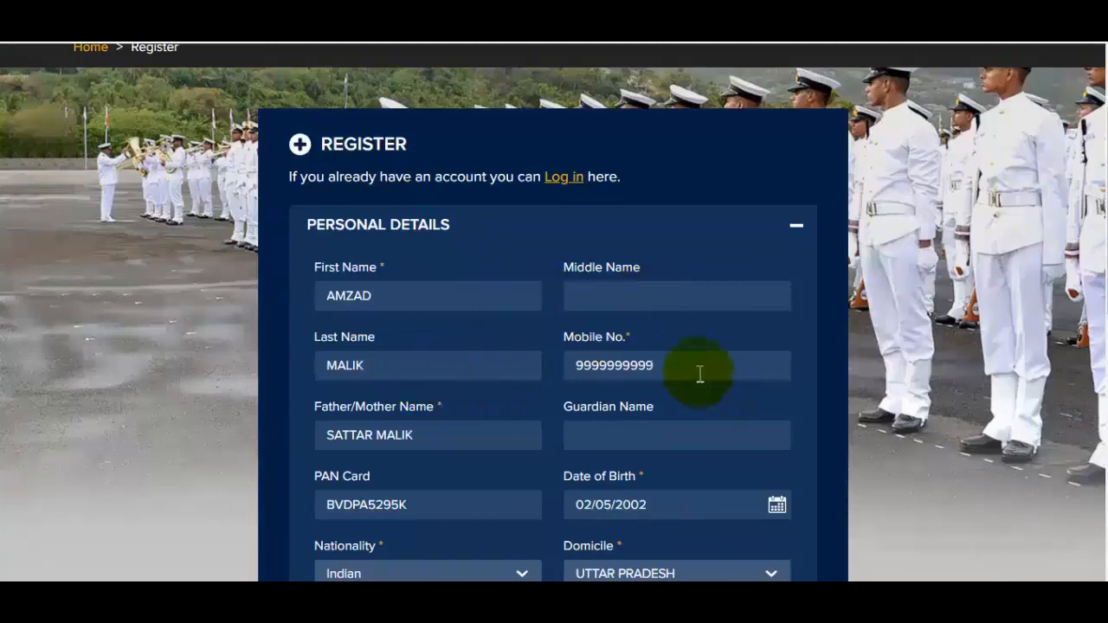
{"action": "scroll", "coordinate": [692, 379], "scroll_direction": "down", "scroll_amount": 1}
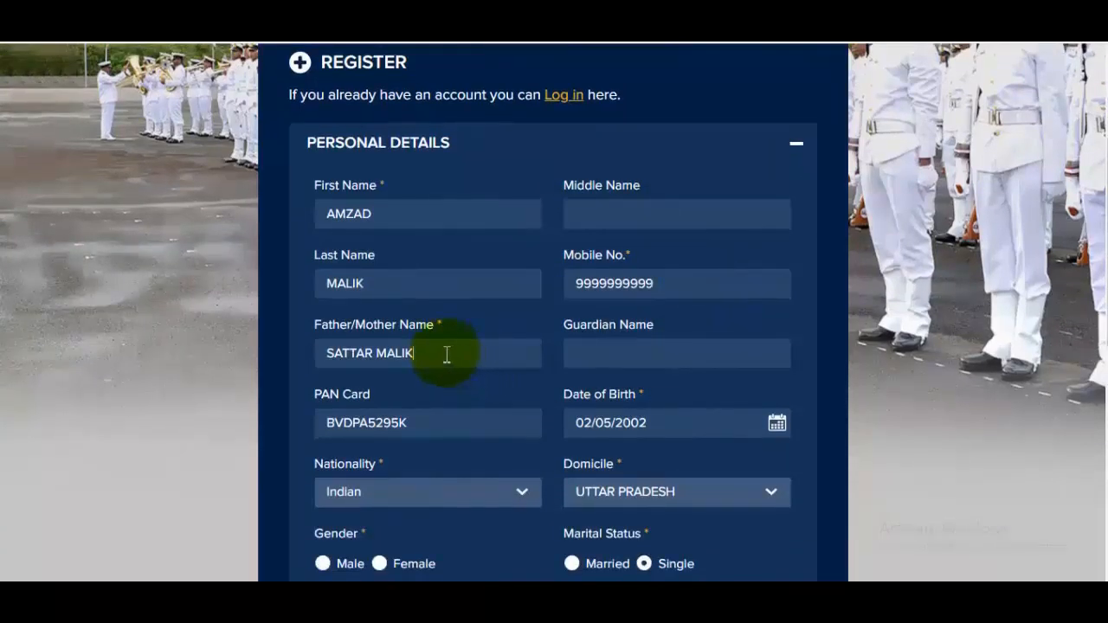
{"action": "left_click", "coordinate": [651, 347]}
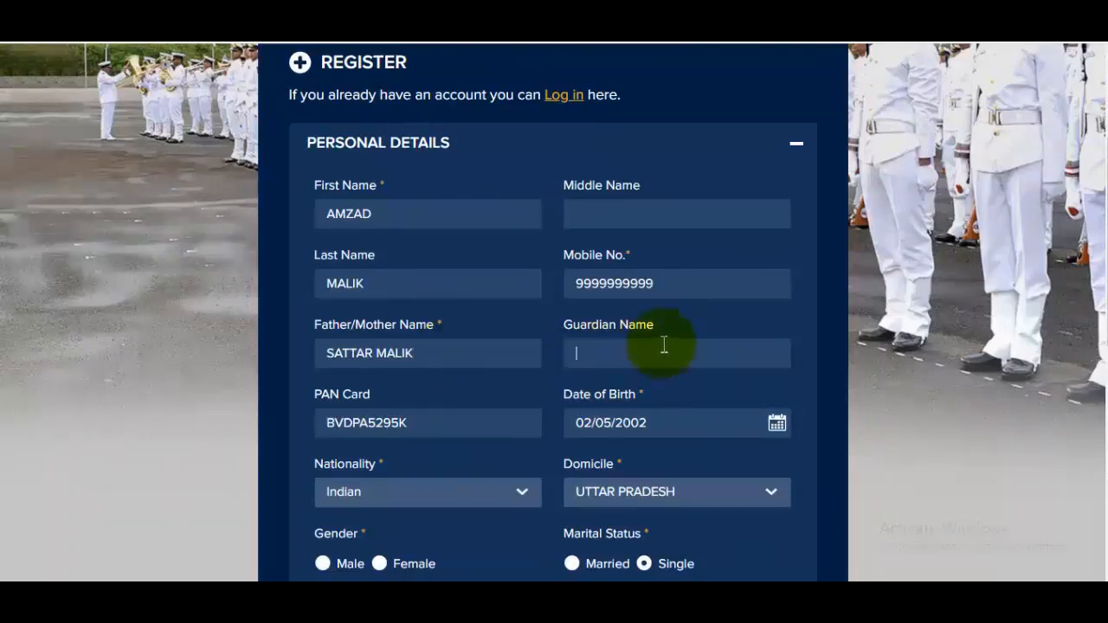
{"action": "scroll", "coordinate": [662, 341], "scroll_direction": "down", "scroll_amount": 2}
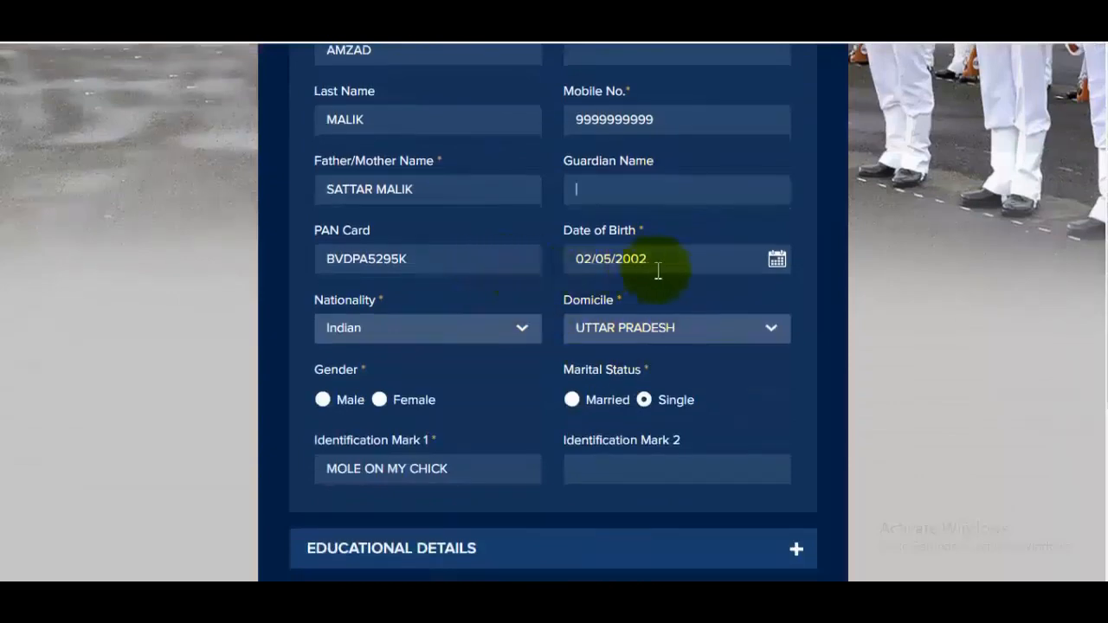
{"action": "left_click", "coordinate": [778, 261]}
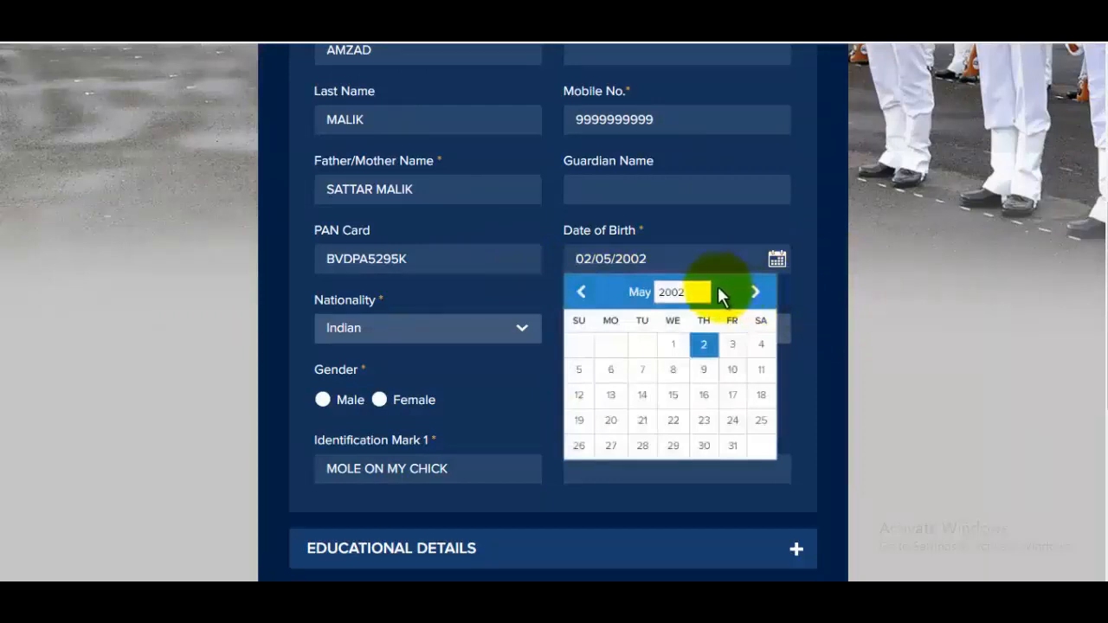
{"action": "left_click", "coordinate": [777, 260]}
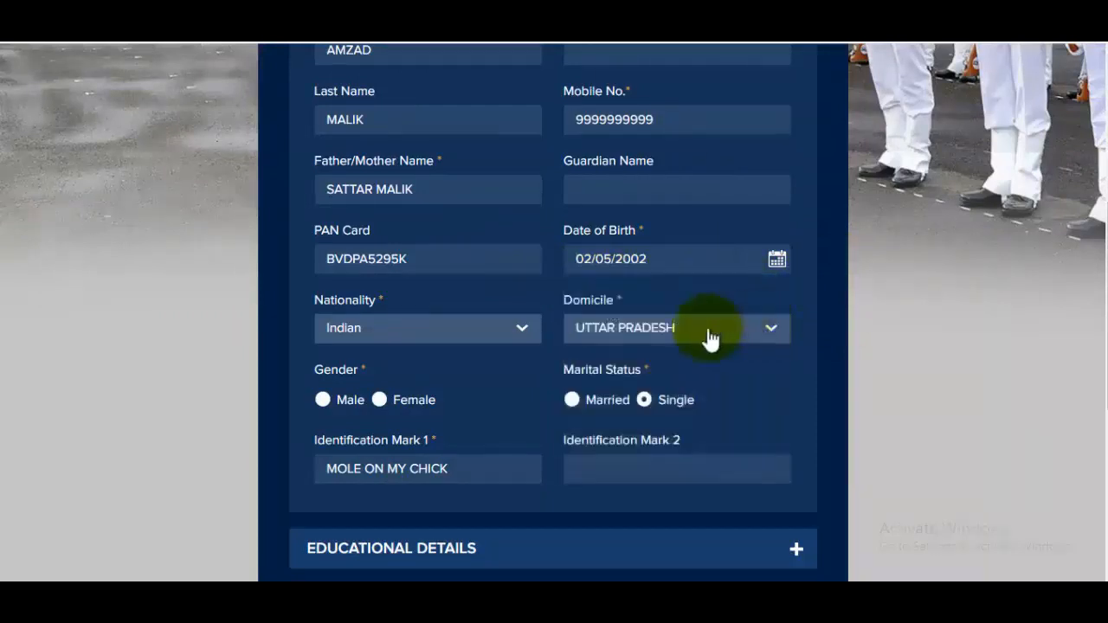
Select Indian as the nationality and check the domicile choice.
{"action": "left_click", "coordinate": [477, 342]}
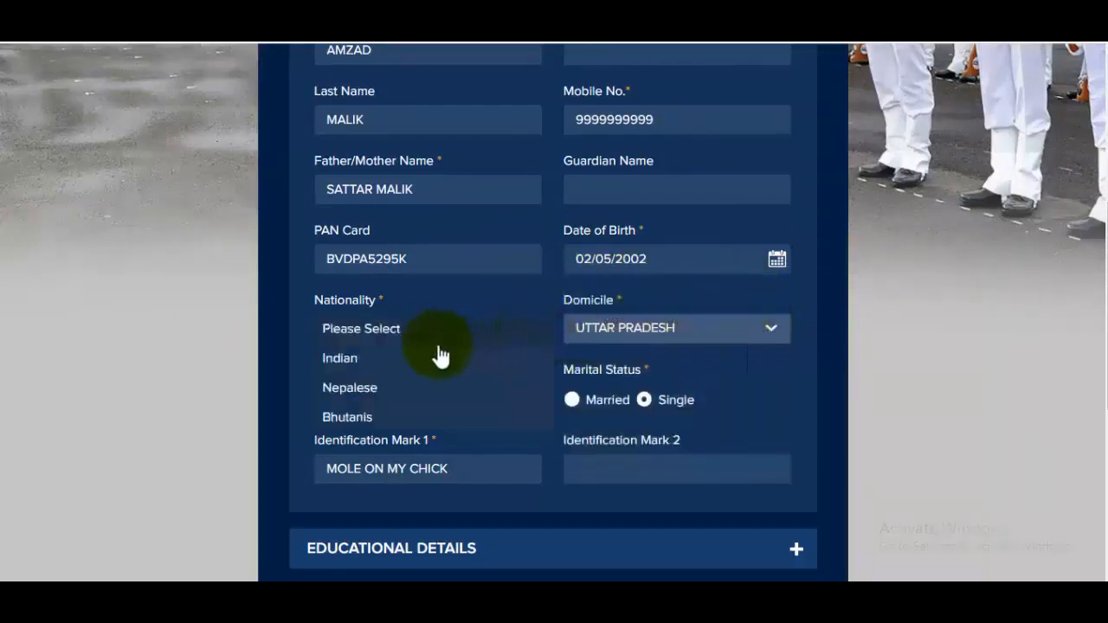
{"action": "left_click", "coordinate": [382, 358]}
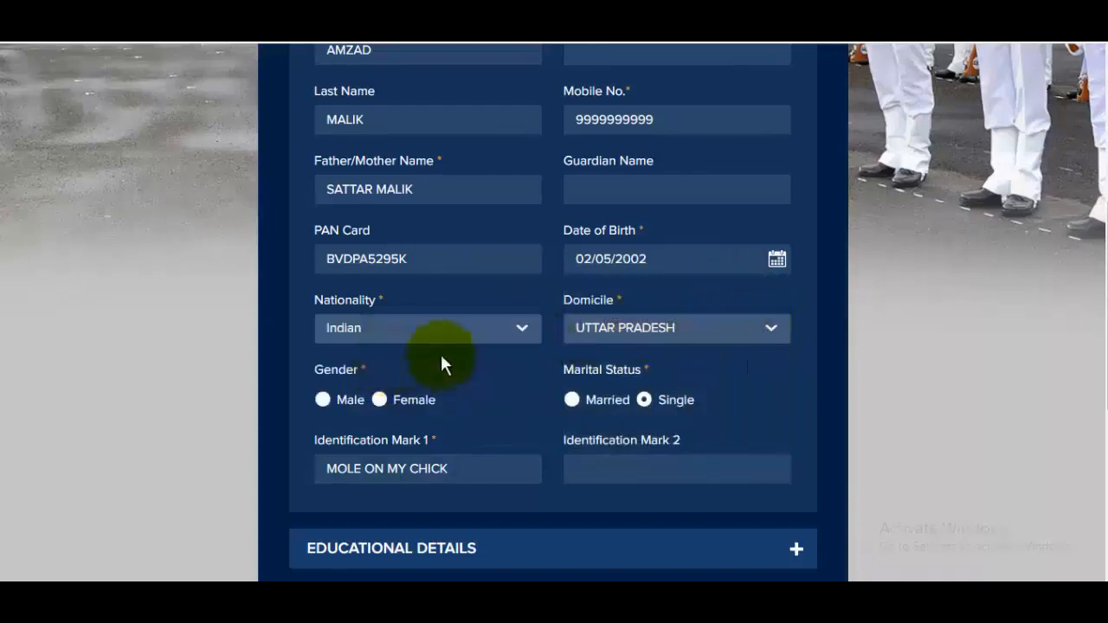
{"action": "left_click", "coordinate": [714, 337]}
{"action": "left_click", "coordinate": [985, 372]}
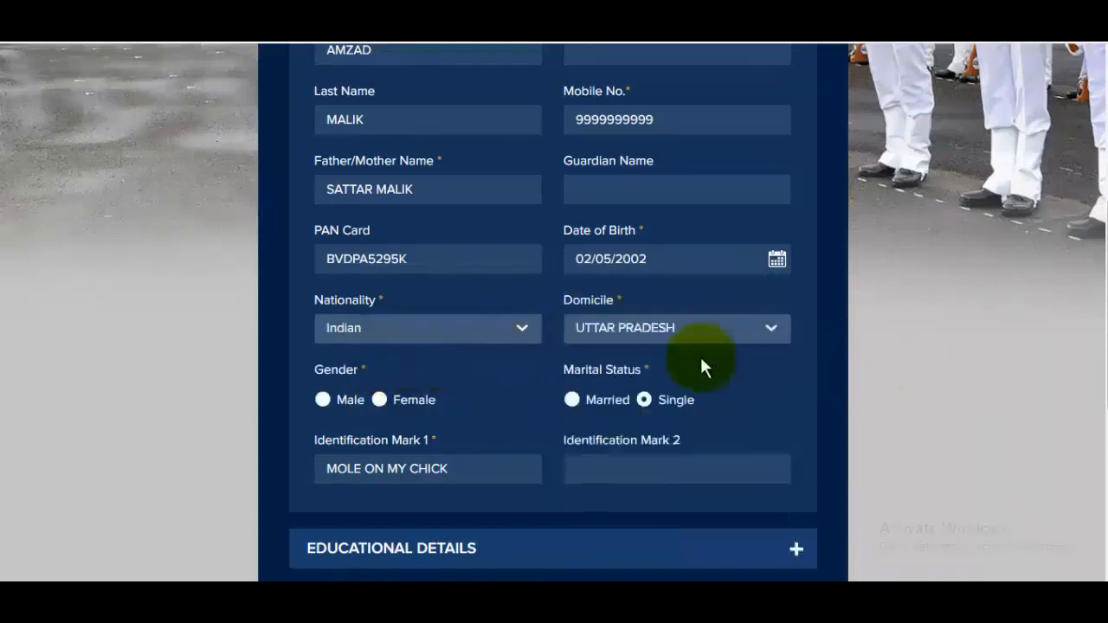
Set the gender to Male and check the two identification mark fields.
{"action": "scroll", "coordinate": [684, 351], "scroll_direction": "down", "scroll_amount": 1}
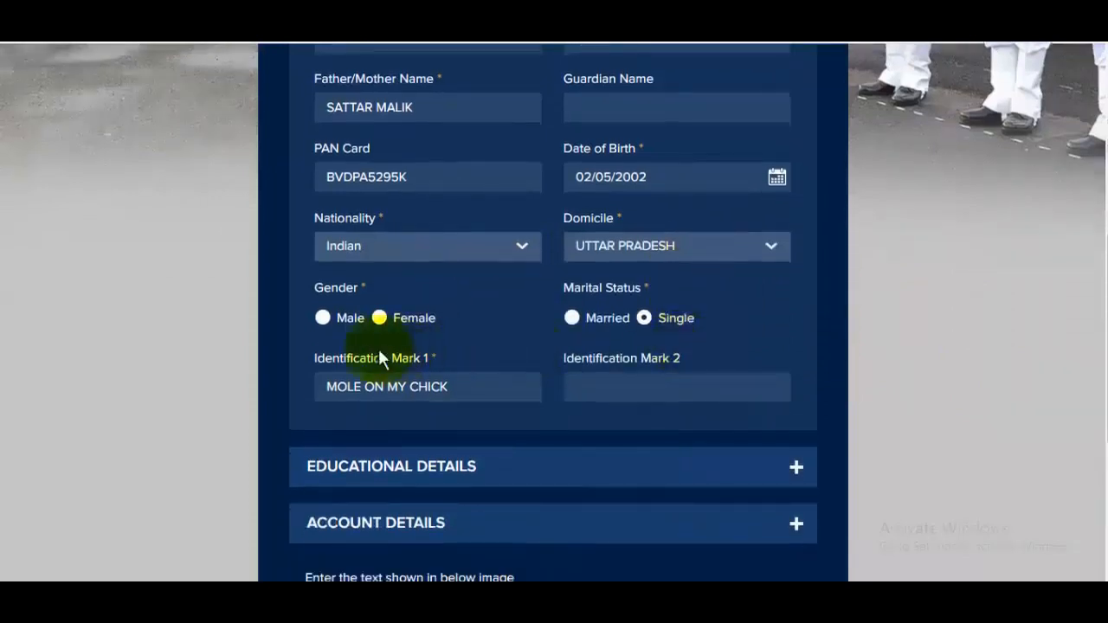
{"action": "left_click", "coordinate": [322, 319]}
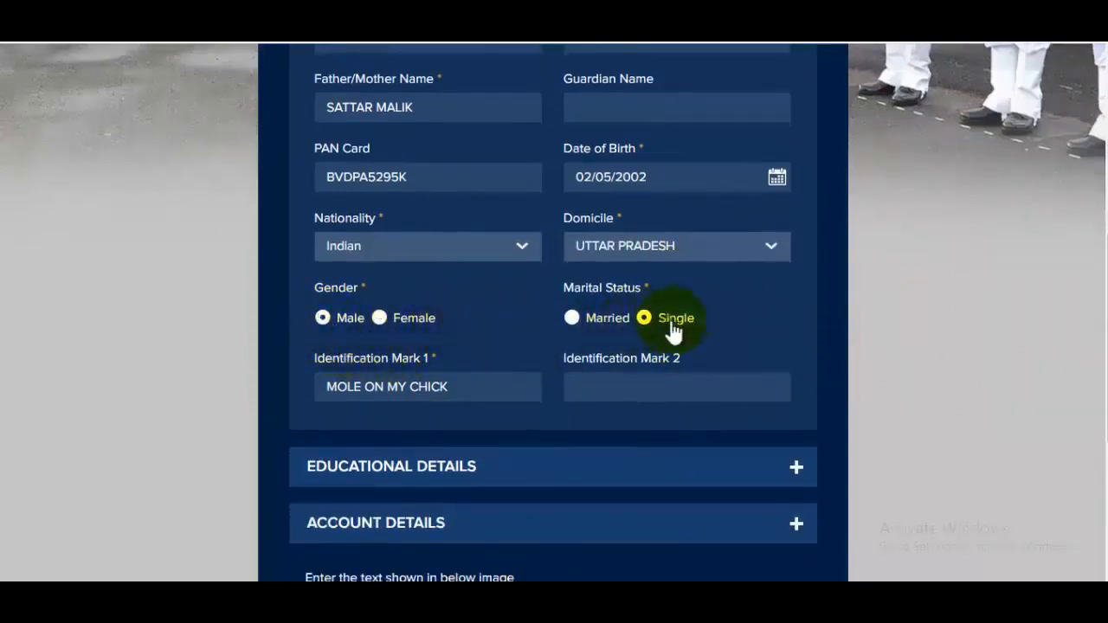
{"action": "left_click", "coordinate": [490, 386]}
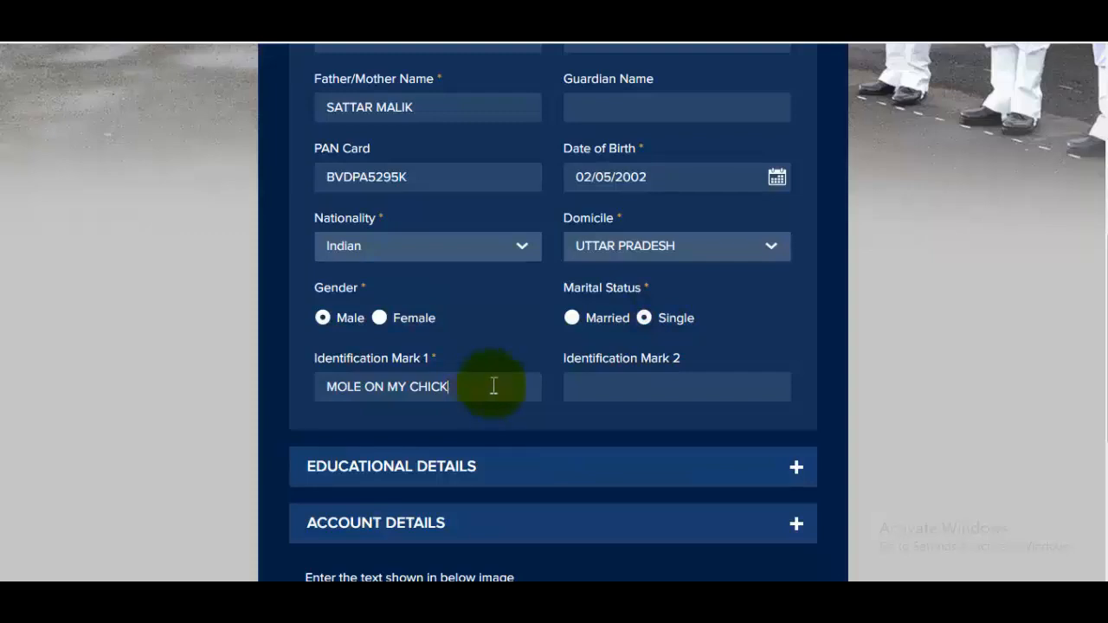
{"action": "left_click", "coordinate": [623, 384]}
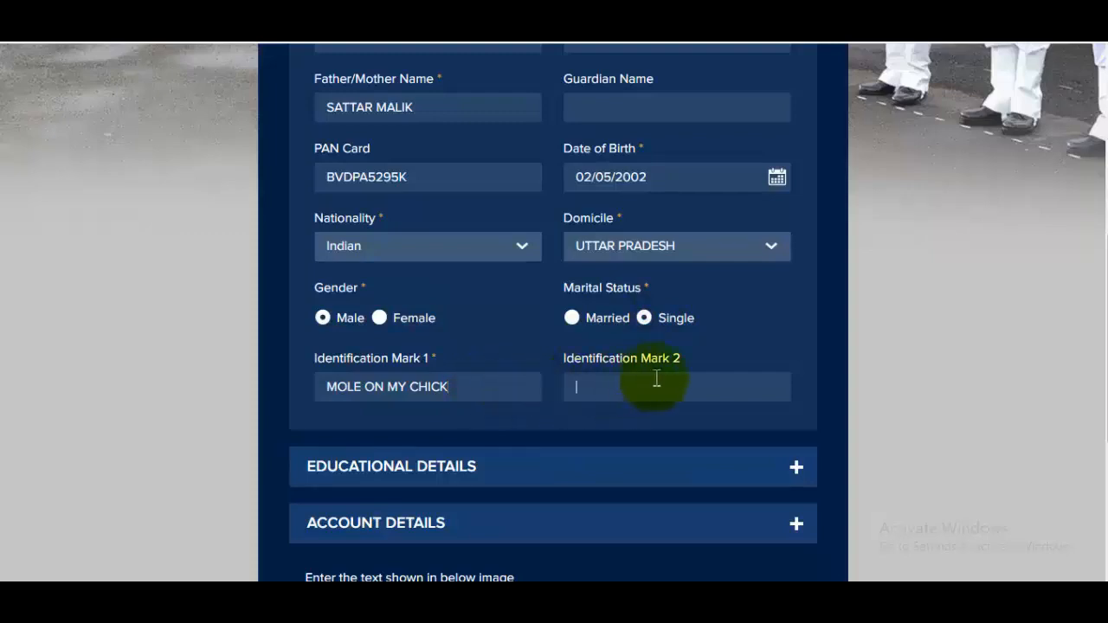
In the educational details, set the highest qualification to 12th Science and the stream to Physics, Chemistry and Mathematics (PCM).
{"action": "scroll", "coordinate": [660, 378], "scroll_direction": "down", "scroll_amount": 2}
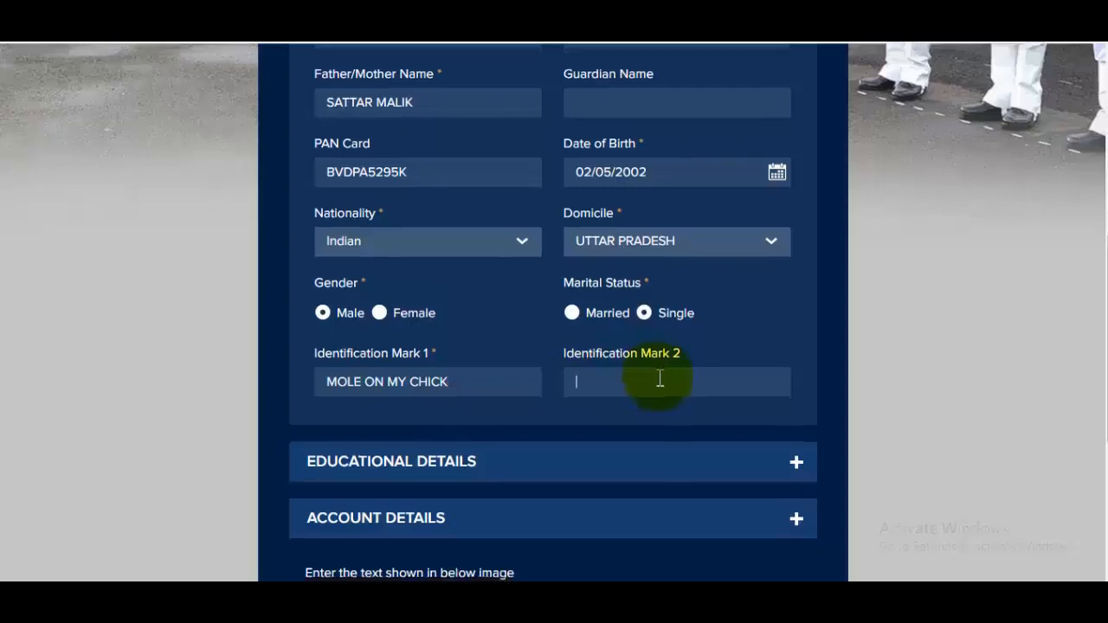
{"action": "left_click", "coordinate": [534, 316]}
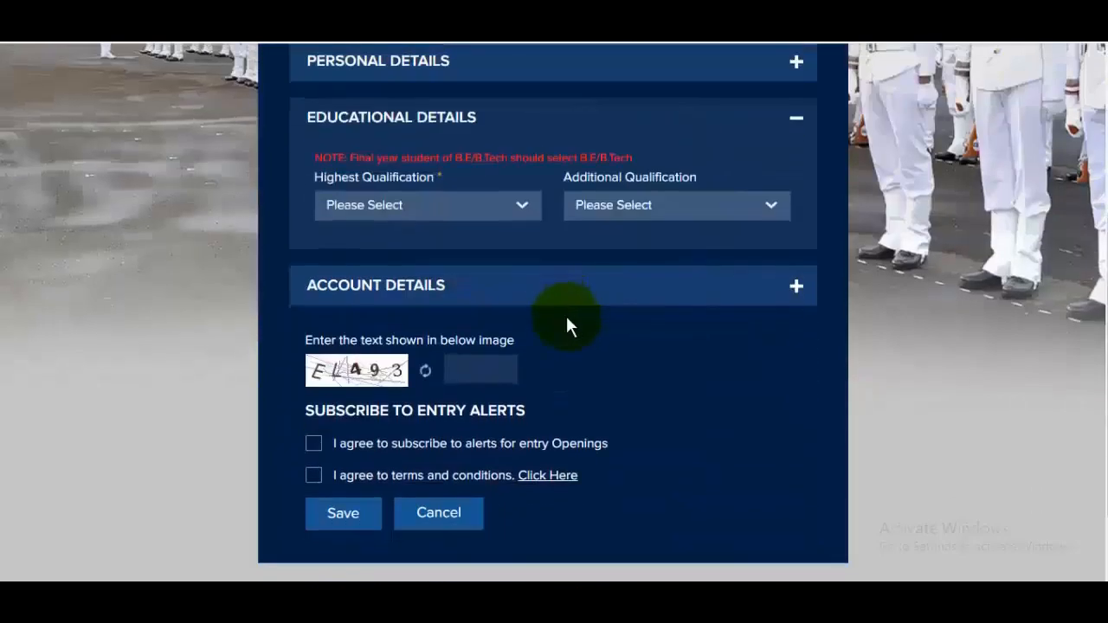
{"action": "scroll", "coordinate": [565, 314], "scroll_direction": "up", "scroll_amount": 1}
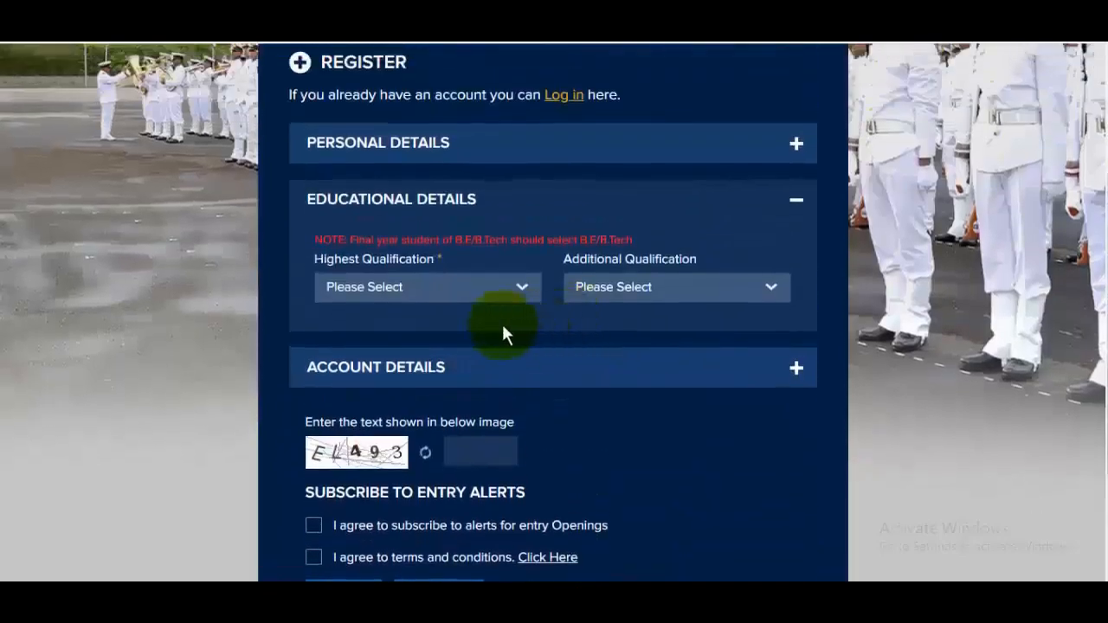
{"action": "left_click", "coordinate": [454, 303]}
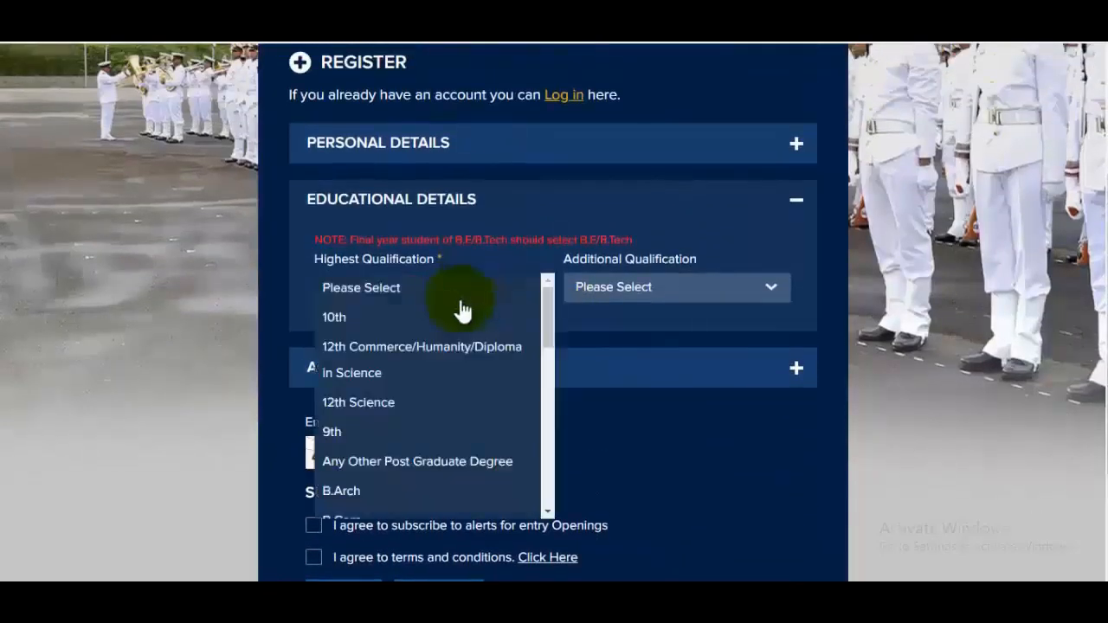
{"action": "left_click", "coordinate": [411, 403]}
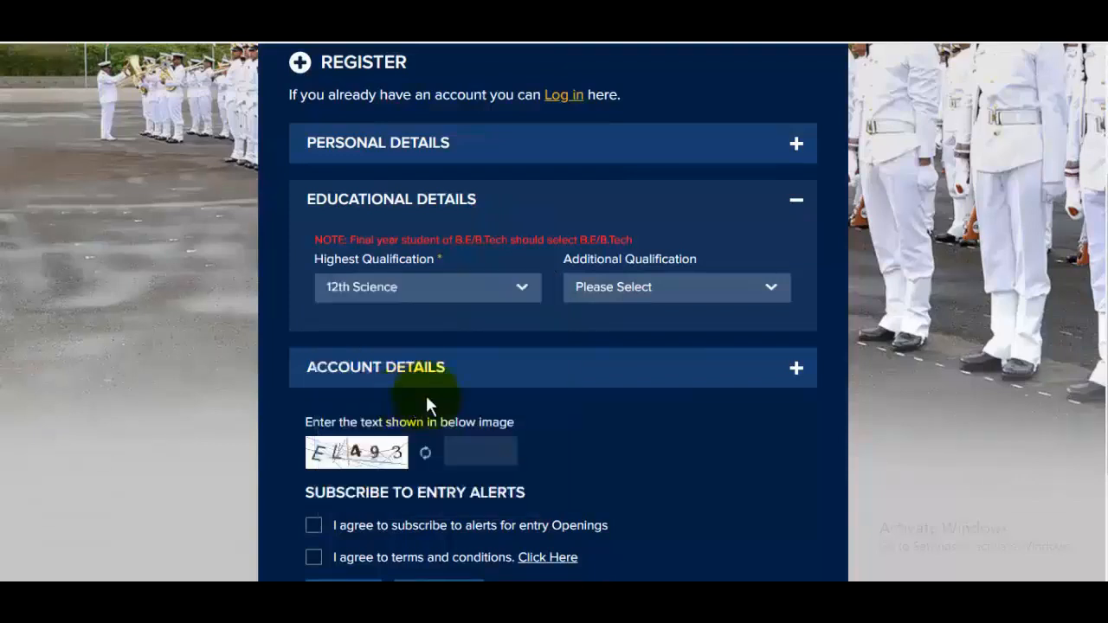
{"action": "left_click", "coordinate": [637, 305]}
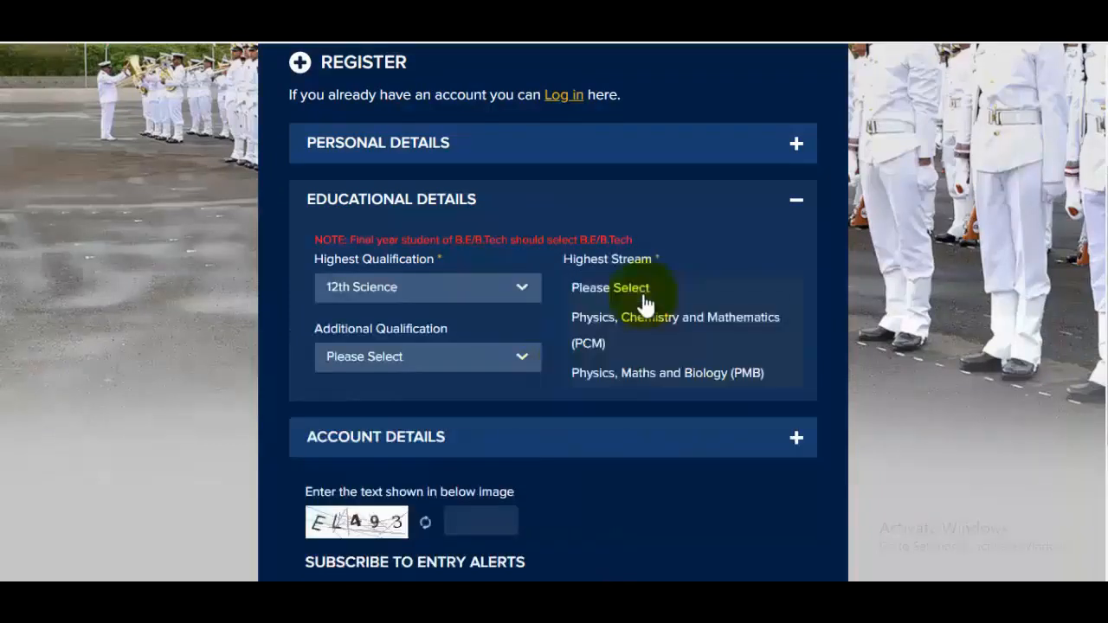
{"action": "left_click", "coordinate": [700, 327]}
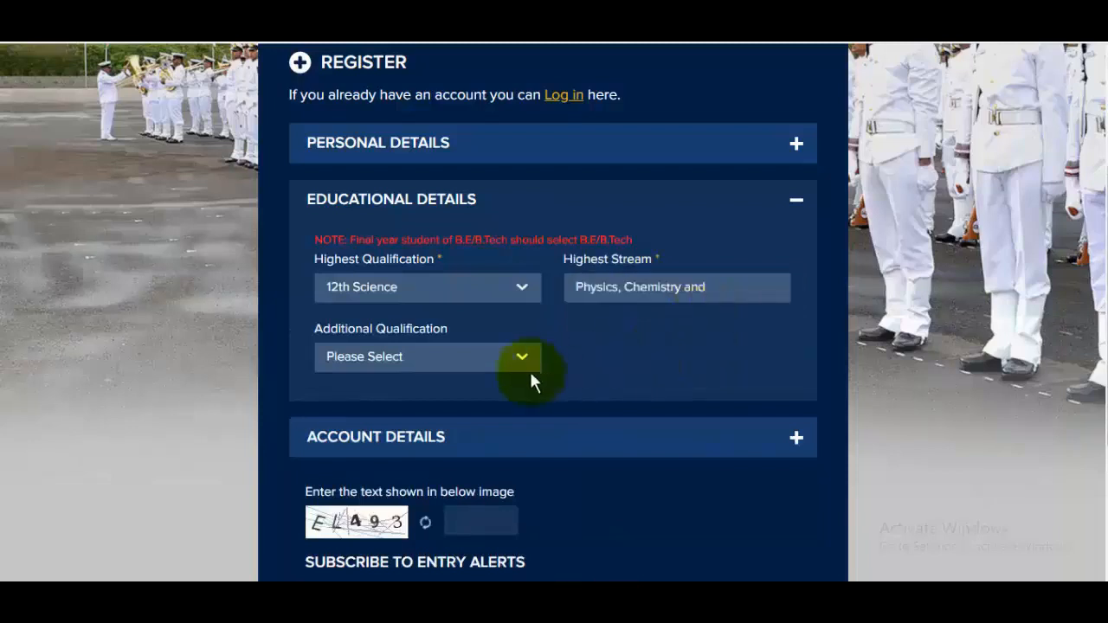
Check the available additional qualification choices without selecting one.
{"action": "left_click", "coordinate": [421, 371]}
{"action": "scroll", "coordinate": [416, 424], "scroll_direction": "down", "scroll_amount": 1}
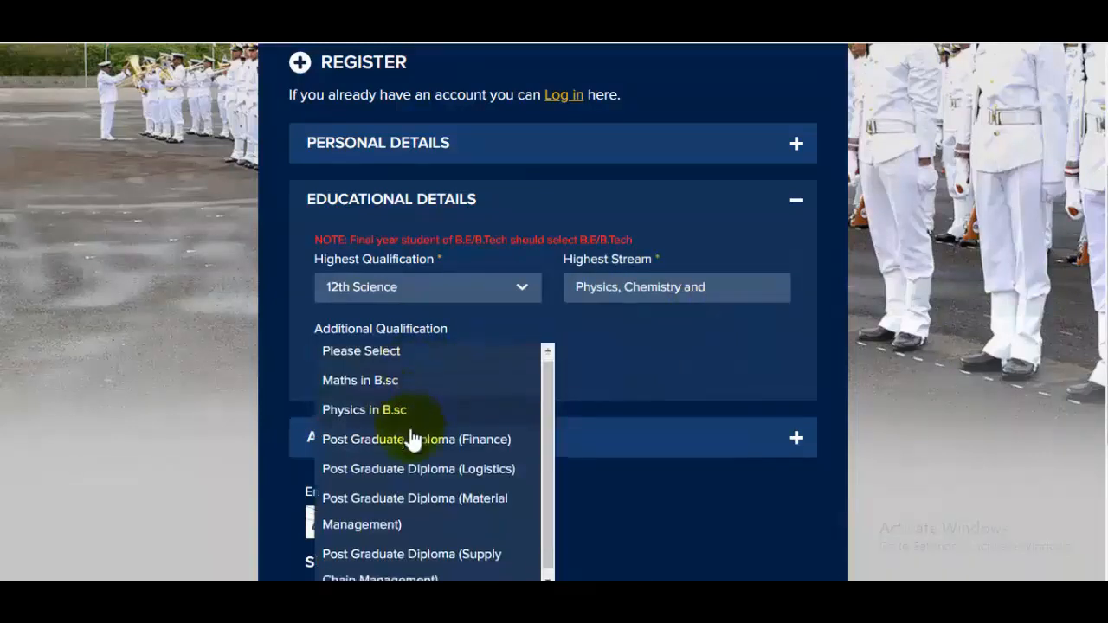
{"action": "left_click", "coordinate": [621, 346]}
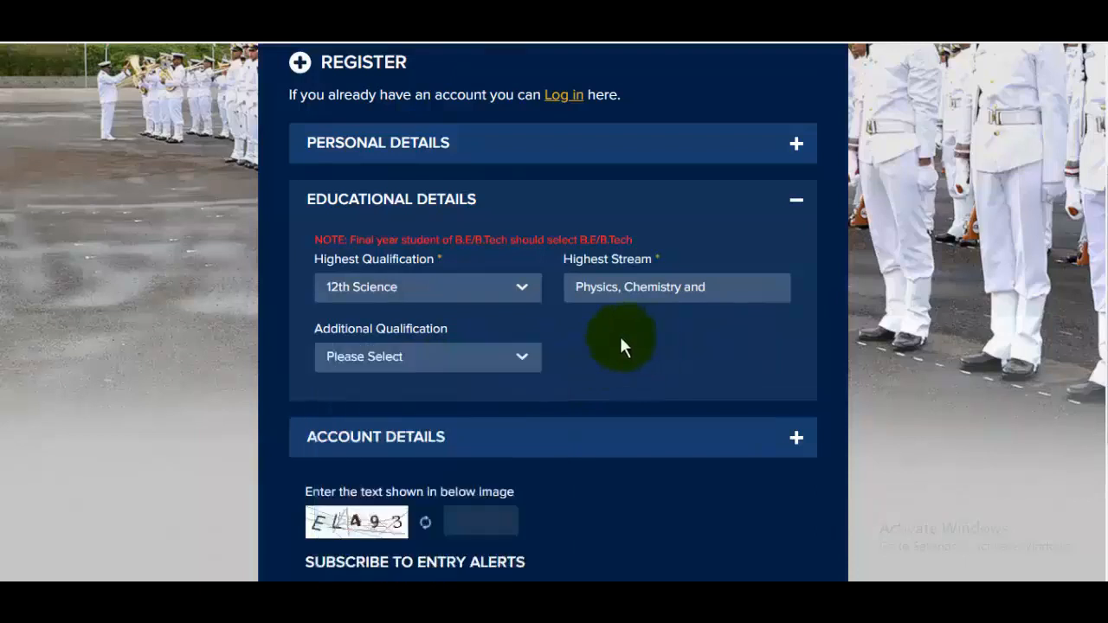
Open the account details and check the email ID, password, confirm password and captcha fields.
{"action": "left_click", "coordinate": [498, 420]}
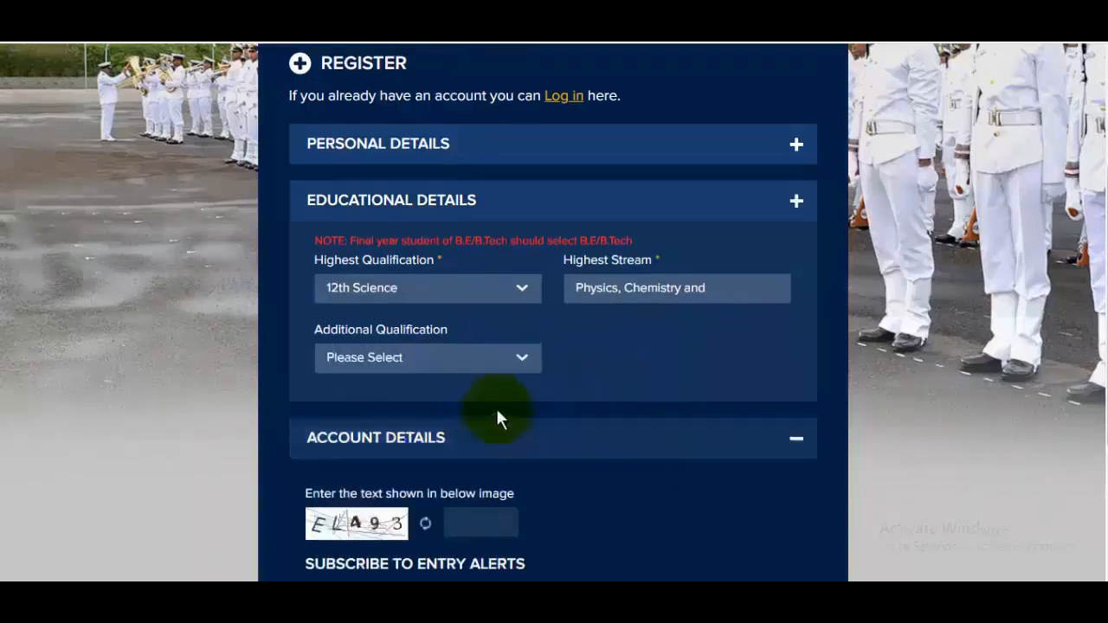
{"action": "left_click", "coordinate": [426, 363]}
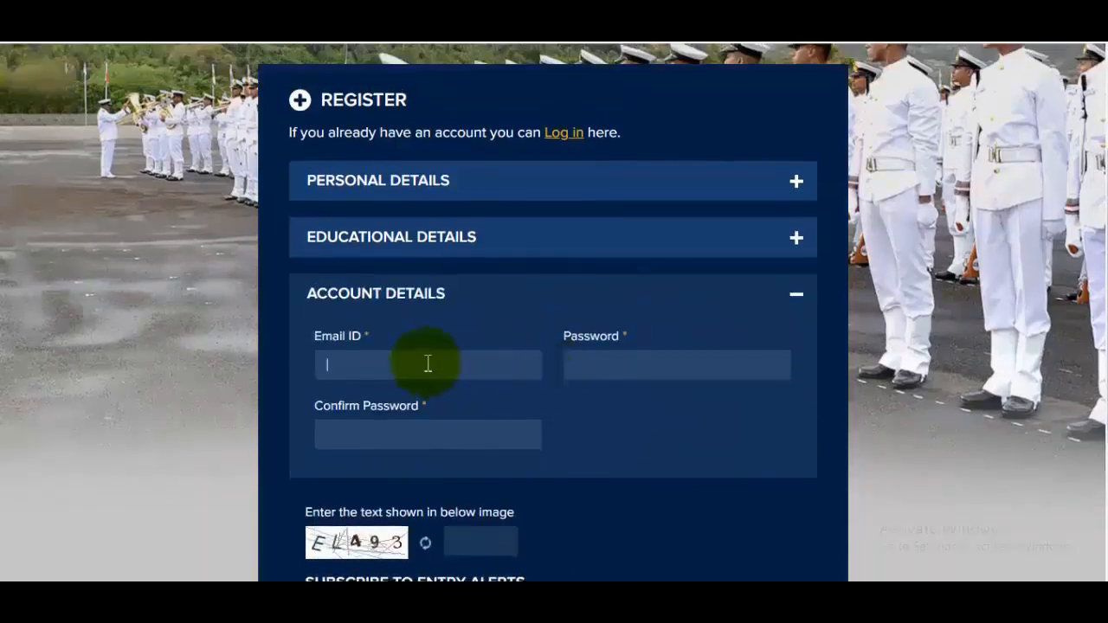
{"action": "left_click", "coordinate": [663, 363]}
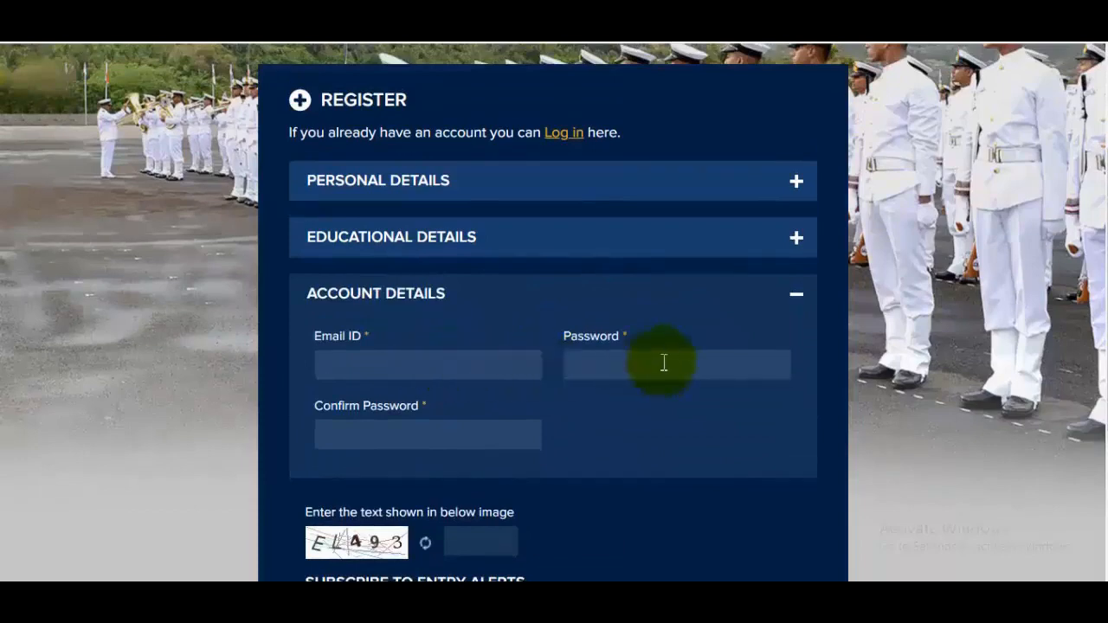
{"action": "left_click", "coordinate": [451, 444]}
{"action": "scroll", "coordinate": [566, 407], "scroll_direction": "down", "scroll_amount": 2}
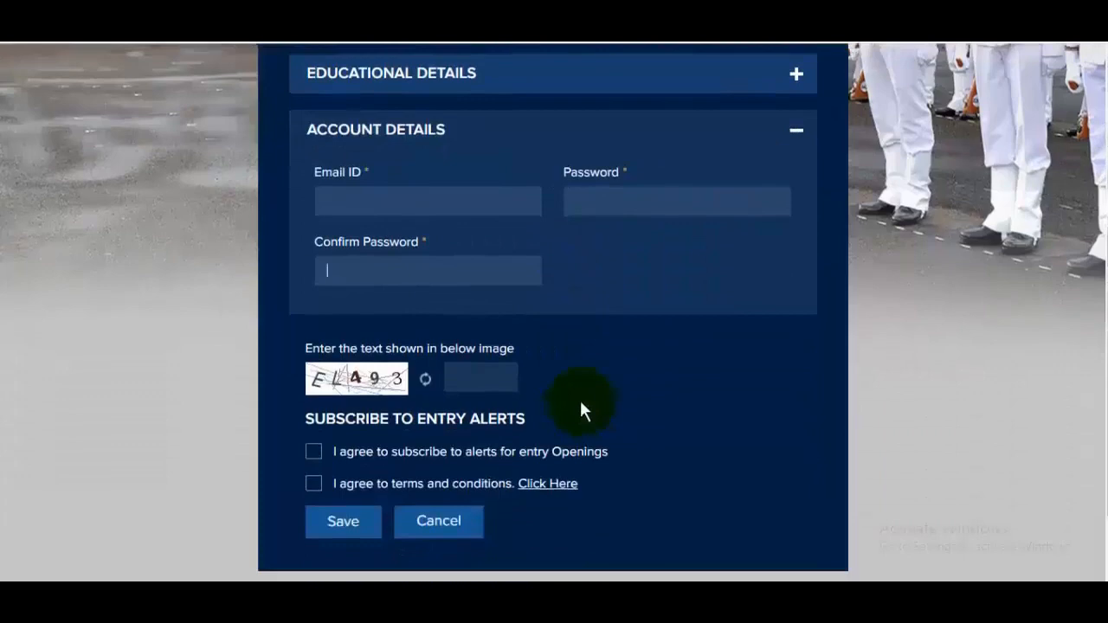
{"action": "left_click", "coordinate": [497, 390]}
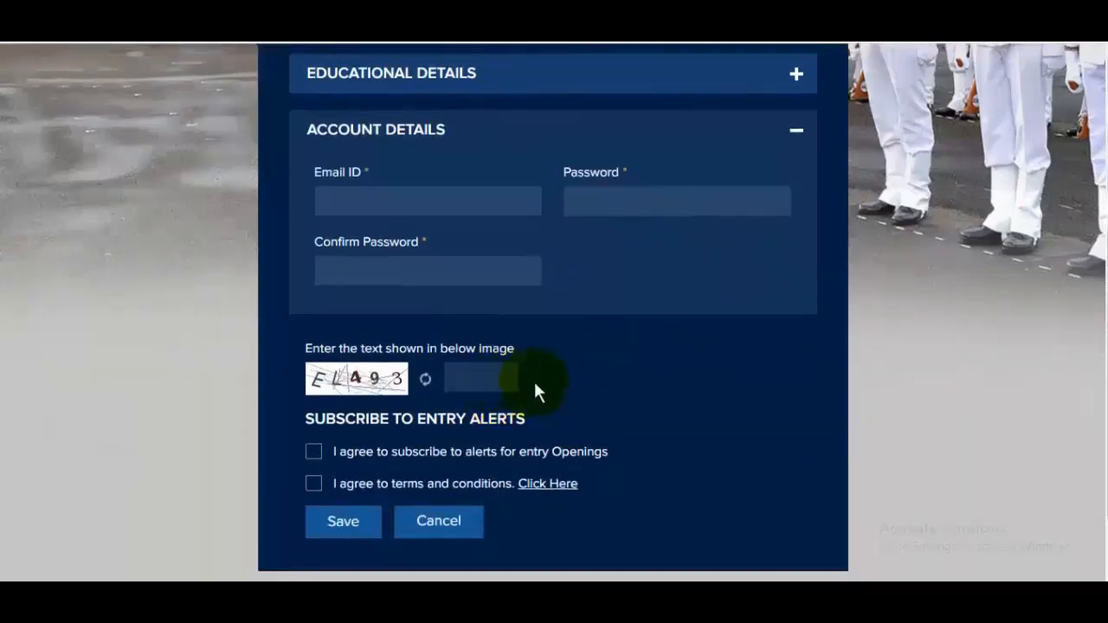
Agree to the alerts for entry openings and to the terms and conditions.
{"action": "left_click", "coordinate": [314, 453]}
{"action": "left_click", "coordinate": [317, 483]}
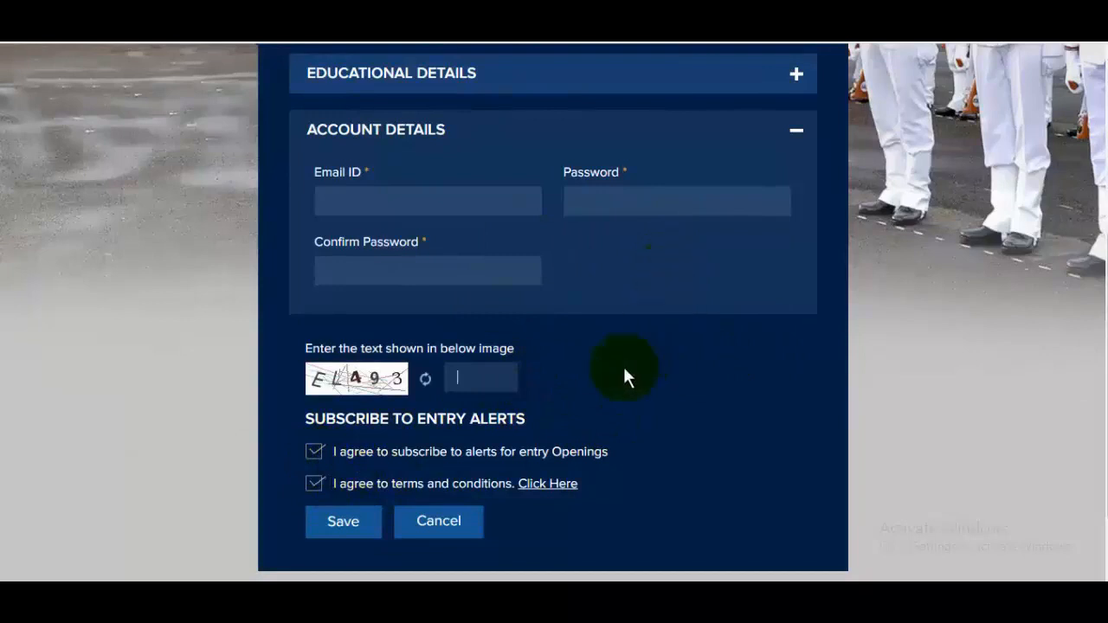
{"action": "scroll", "coordinate": [379, 446], "scroll_direction": "down", "scroll_amount": 1}
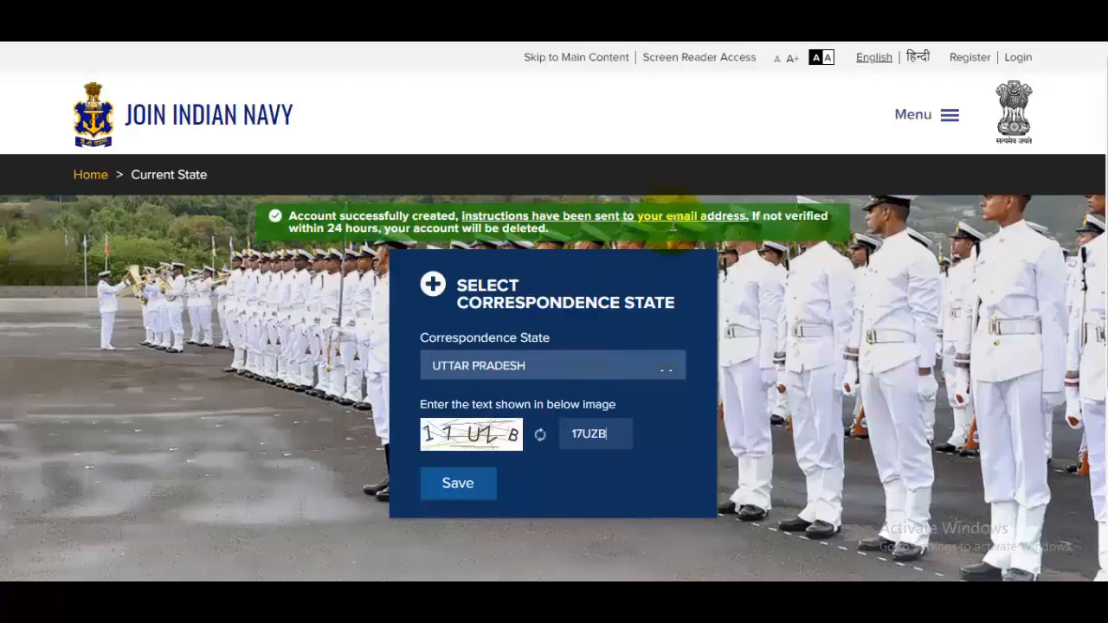
Switch to Gmail, read the Join Indian Navy message and confirm the registered email address through its confirmation link.
{"action": "left_click", "coordinate": [564, 529]}
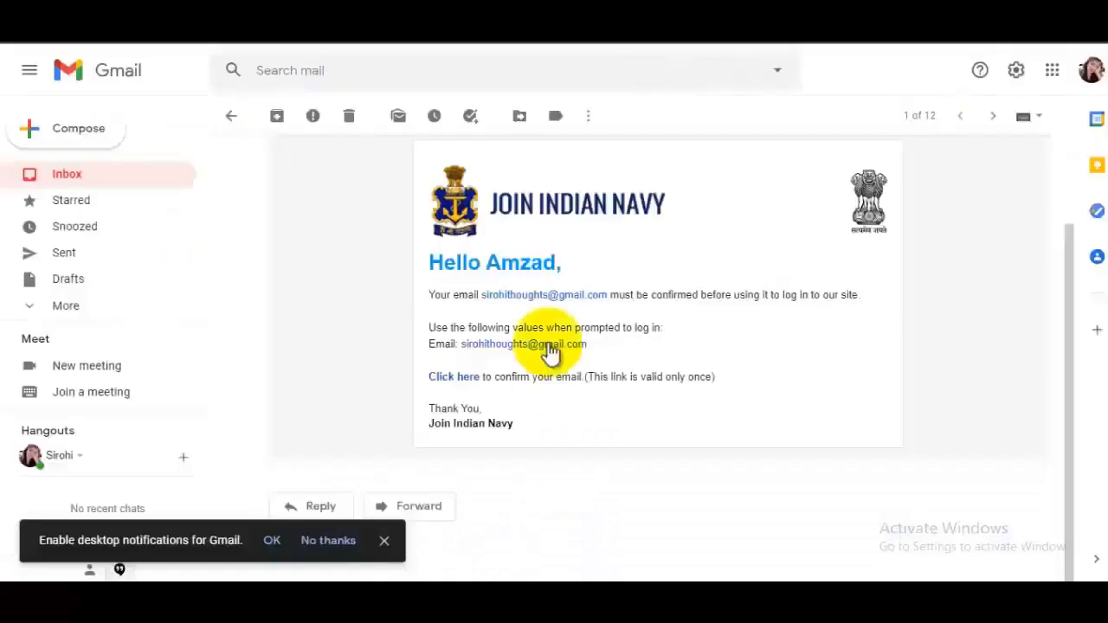
{"action": "scroll", "coordinate": [749, 323], "scroll_direction": "up", "scroll_amount": 2}
{"action": "scroll", "coordinate": [766, 334], "scroll_direction": "down", "scroll_amount": 2}
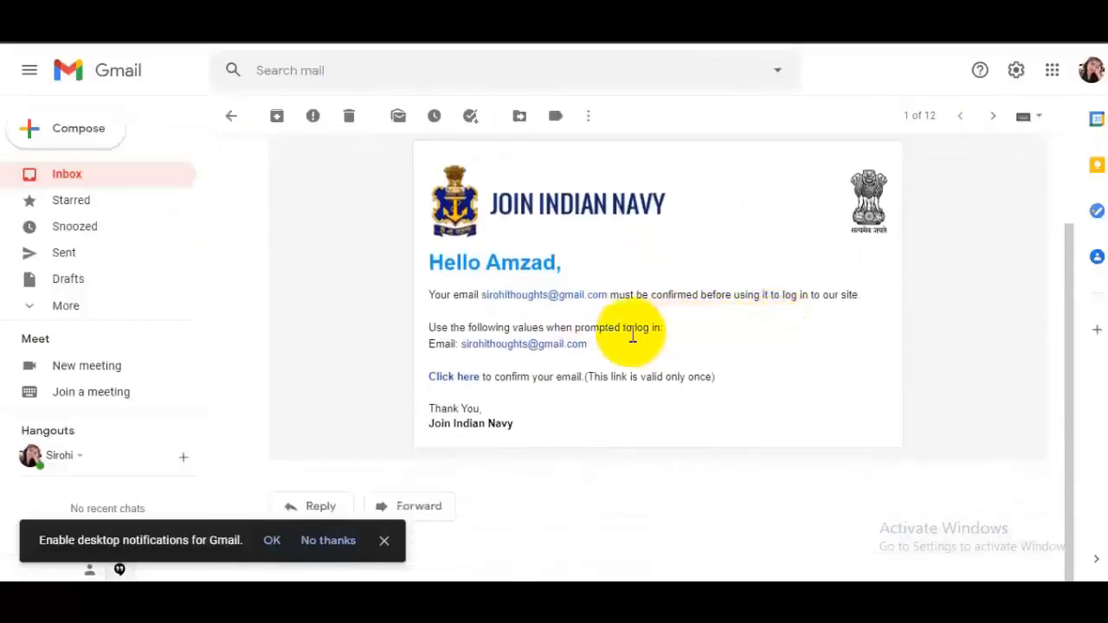
{"action": "left_click", "coordinate": [457, 381]}
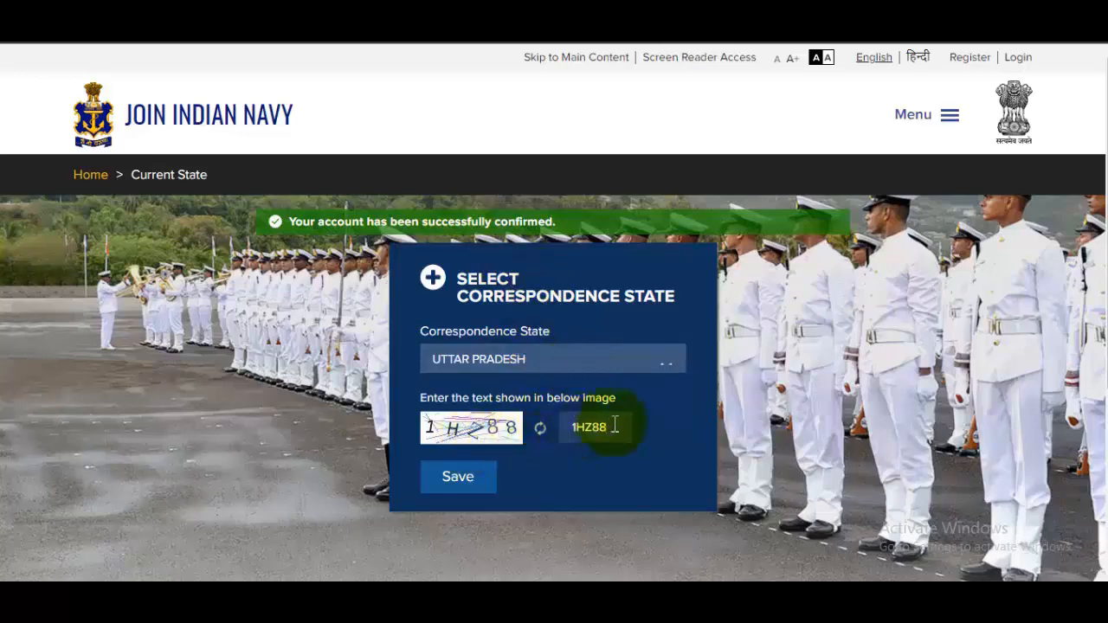
Save Uttar Pradesh as the correspondence state and log in to the new account.
{"action": "left_click", "coordinate": [464, 491]}
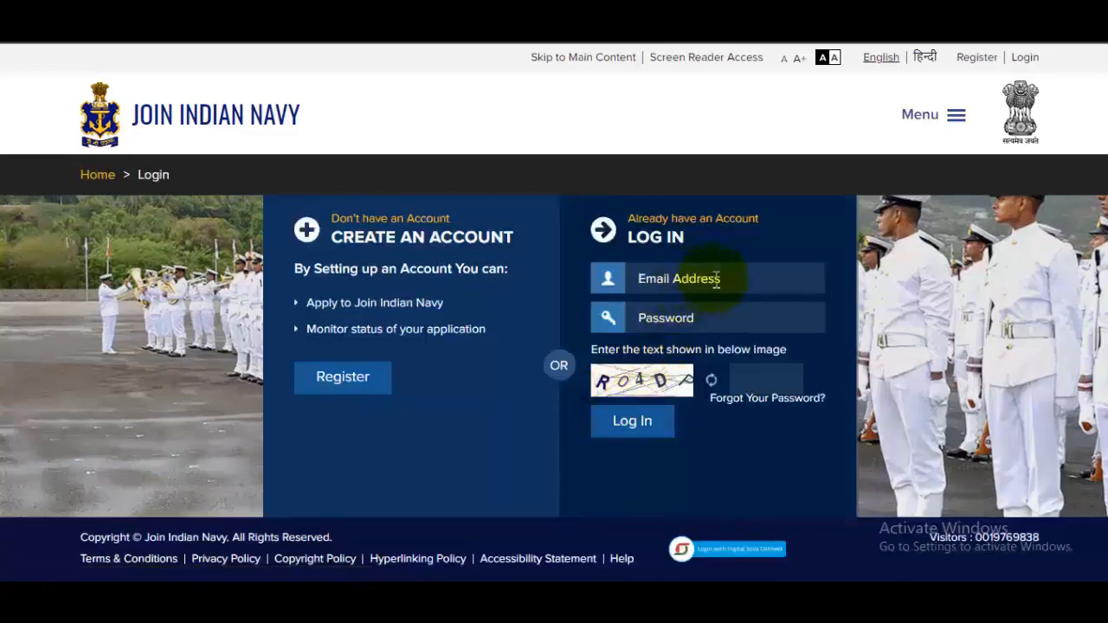
{"action": "left_click", "coordinate": [720, 279]}
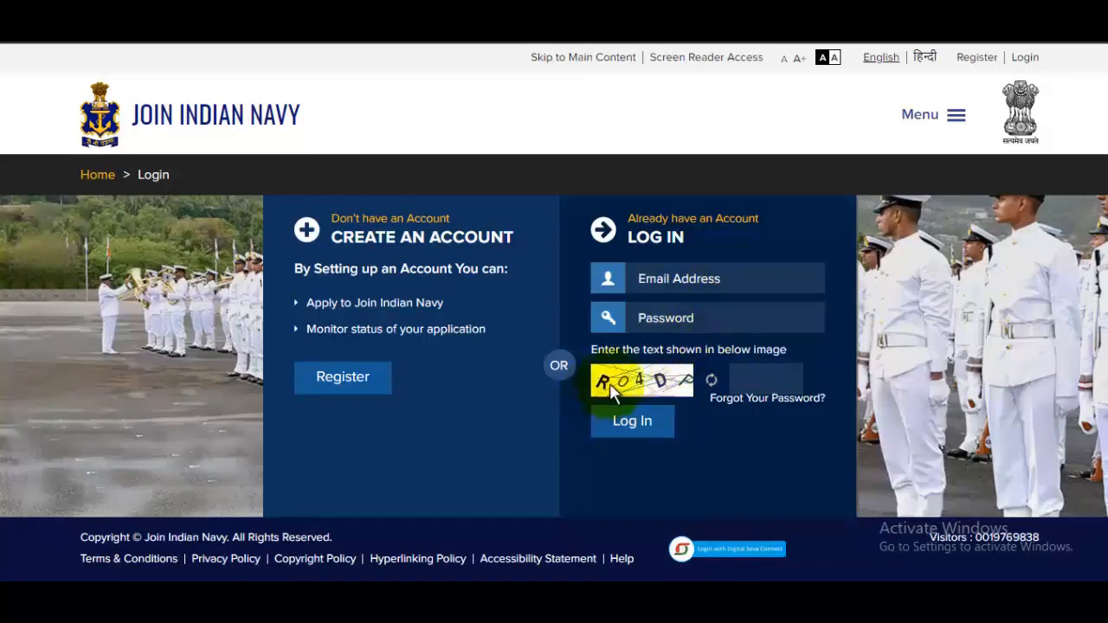
{"action": "left_click", "coordinate": [758, 378]}
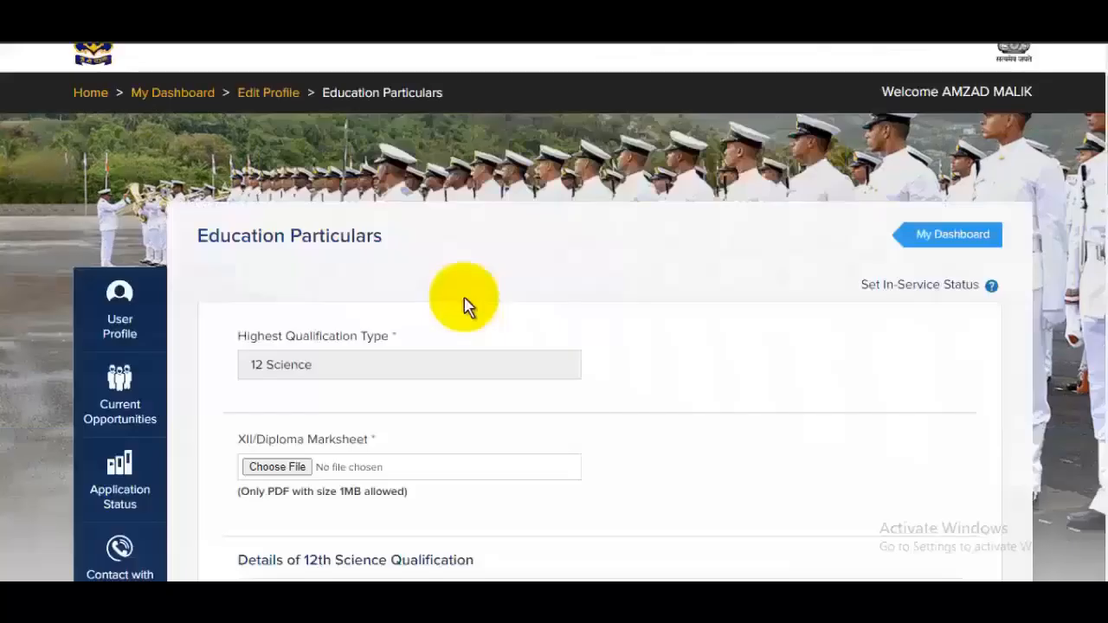
Attach 33.pdf from the Downloads folder as the XII/Diploma marksheet in the education particulars.
{"action": "scroll", "coordinate": [464, 305], "scroll_direction": "down", "scroll_amount": 2}
{"action": "scroll", "coordinate": [467, 303], "scroll_direction": "down", "scroll_amount": 1}
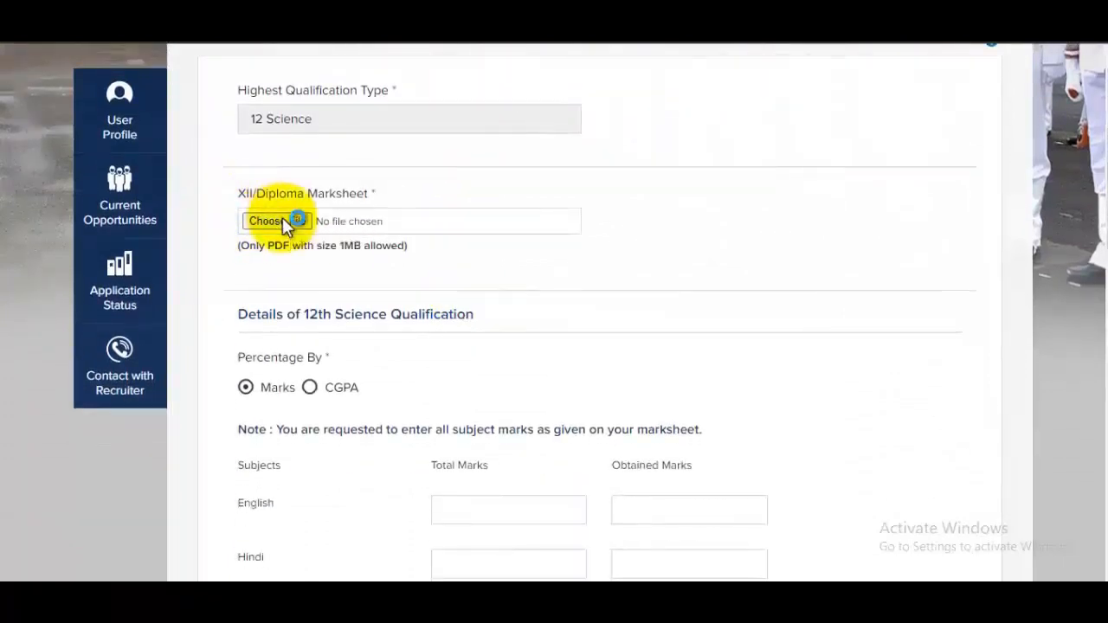
{"action": "left_click", "coordinate": [267, 217]}
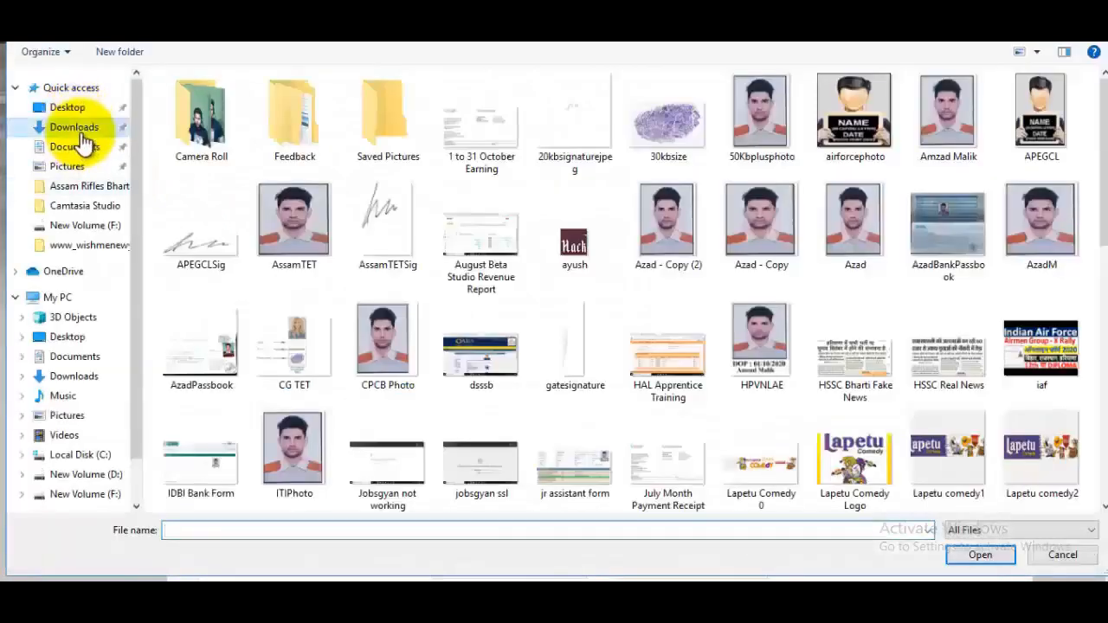
{"action": "left_click", "coordinate": [83, 130]}
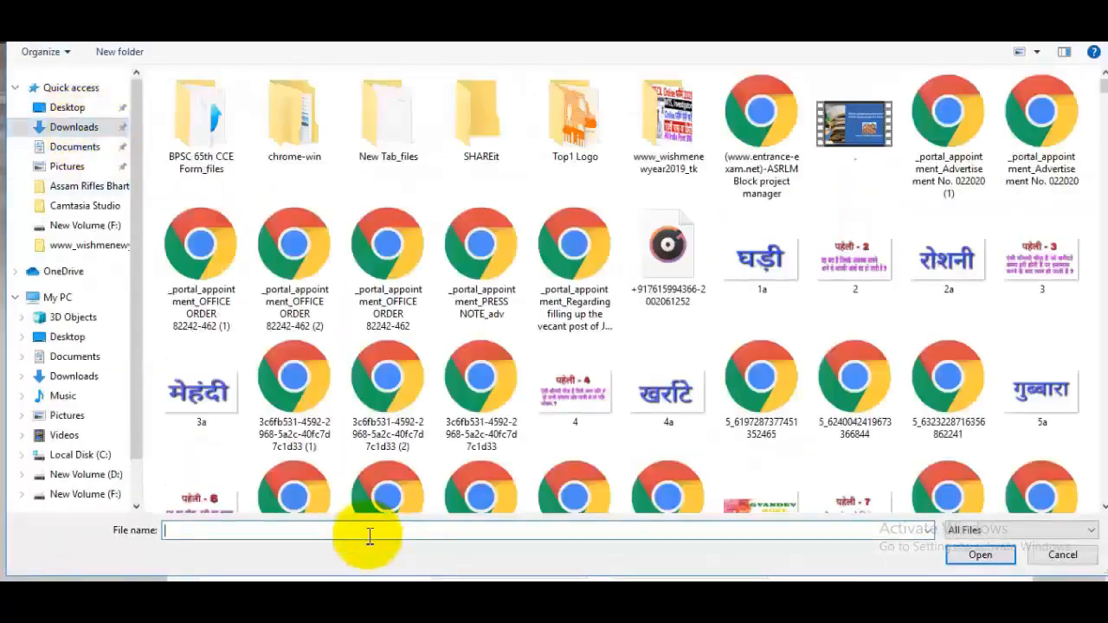
{"action": "type", "text": "33"}
{"action": "left_click", "coordinate": [295, 547]}
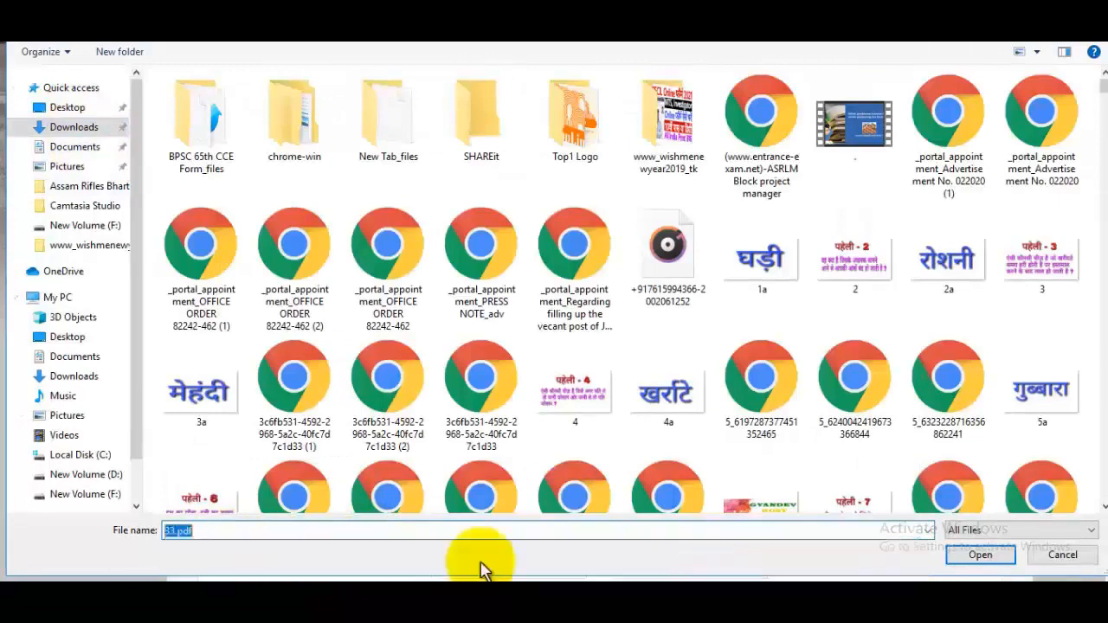
{"action": "left_click", "coordinate": [979, 555]}
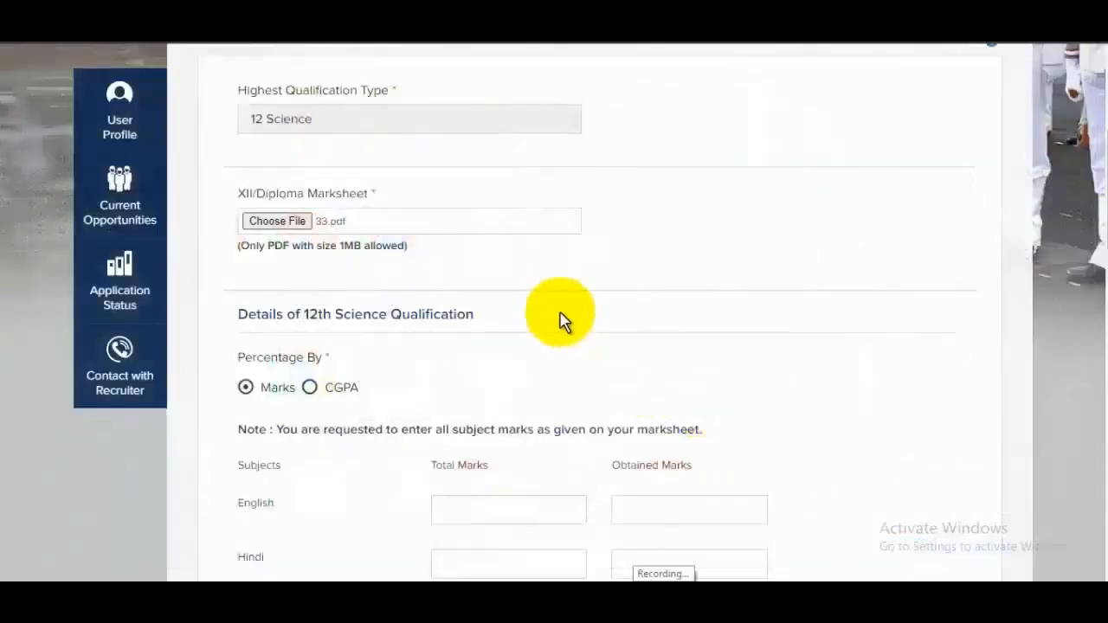
Enter the 12th Science marks for English as 96 out of 100 and for Hindi as 91 out of 100.
{"action": "scroll", "coordinate": [561, 319], "scroll_direction": "down", "scroll_amount": 2}
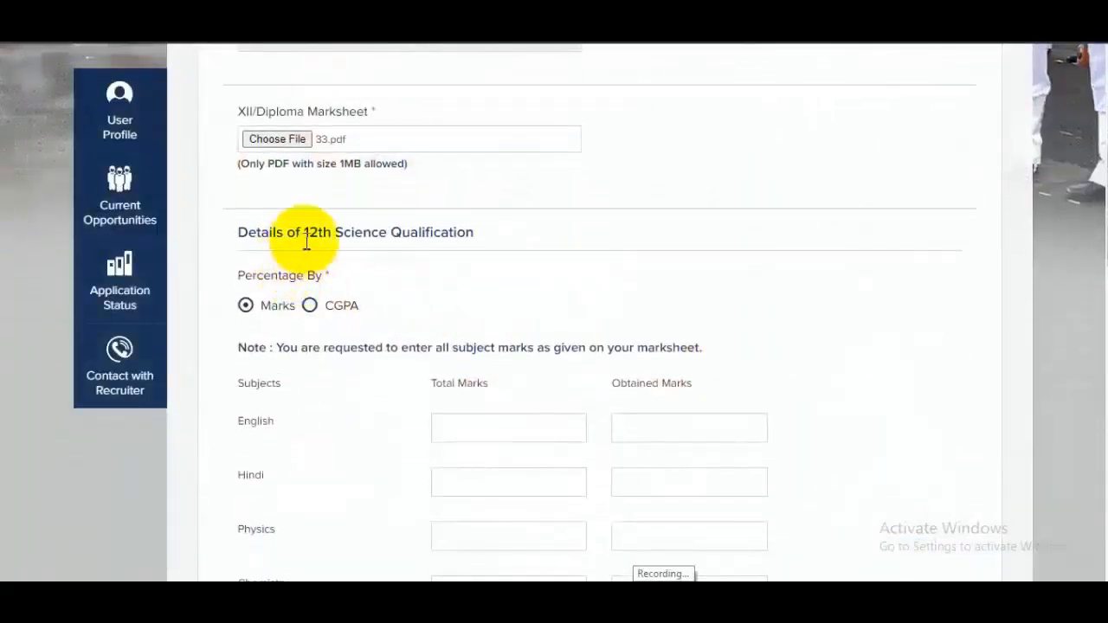
{"action": "scroll", "coordinate": [518, 249], "scroll_direction": "down", "scroll_amount": 4}
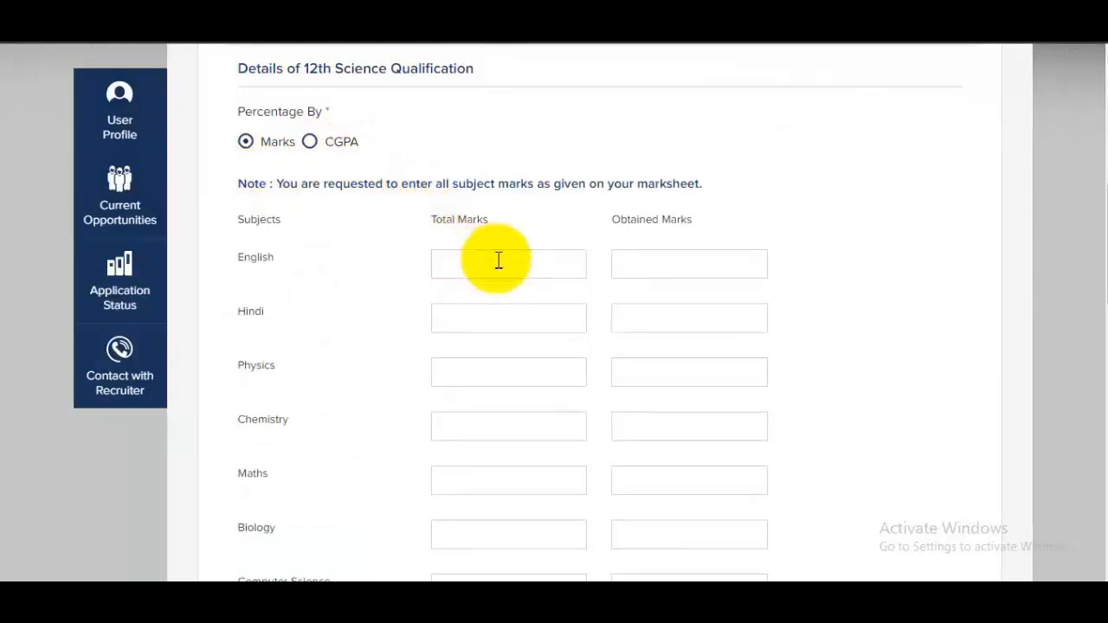
{"action": "type", "text": "00"}
{"action": "left_click", "coordinate": [688, 262]}
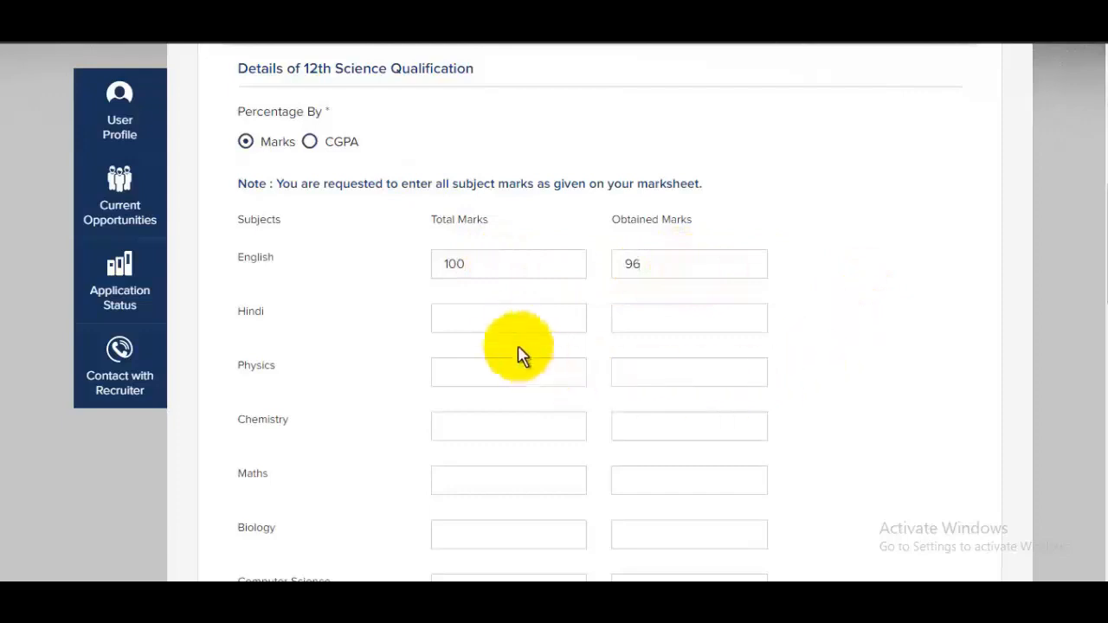
{"action": "left_click", "coordinate": [500, 315]}
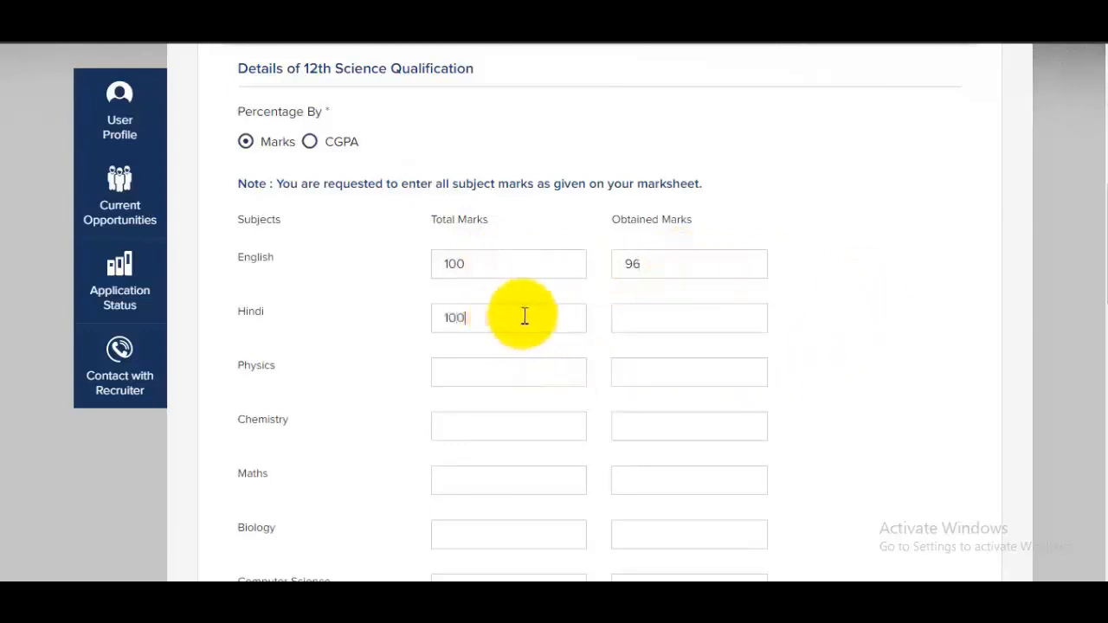
{"action": "left_click", "coordinate": [644, 315]}
{"action": "type", "text": "91"}
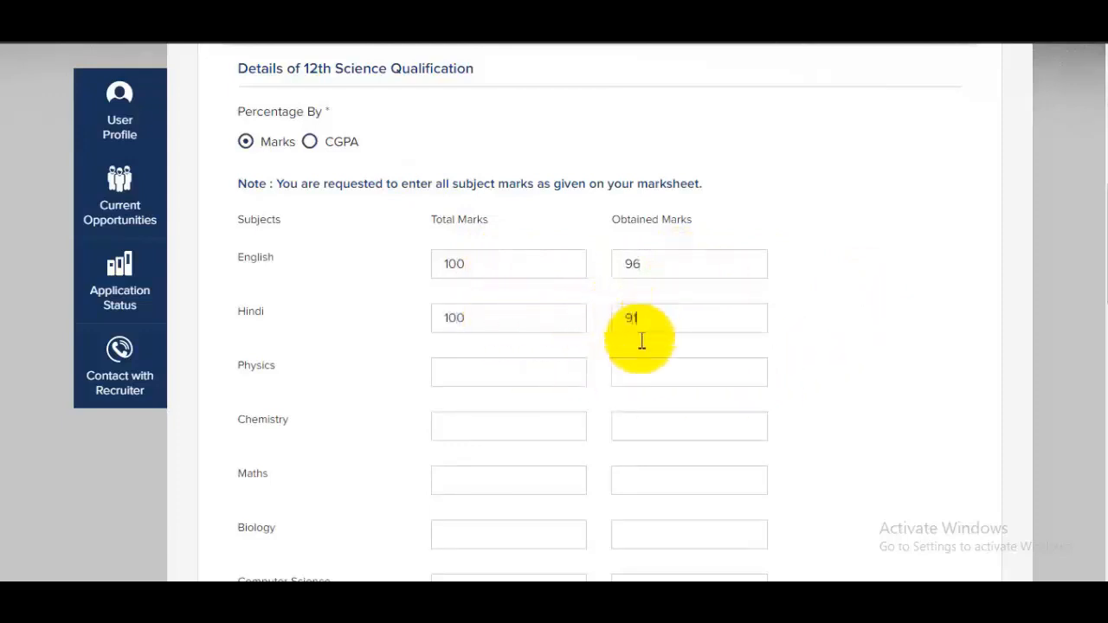
Enter 100 as the total marks for Physics and 92 as the obtained marks for Chemistry.
{"action": "left_click", "coordinate": [513, 367]}
{"action": "type", "text": "100"}
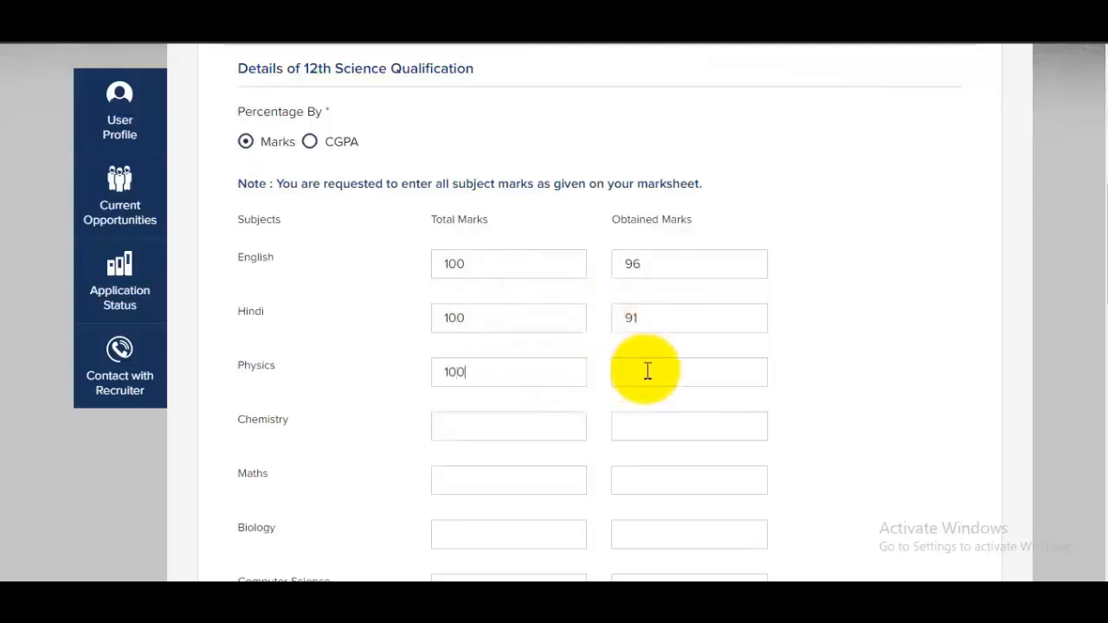
{"action": "left_click", "coordinate": [490, 429]}
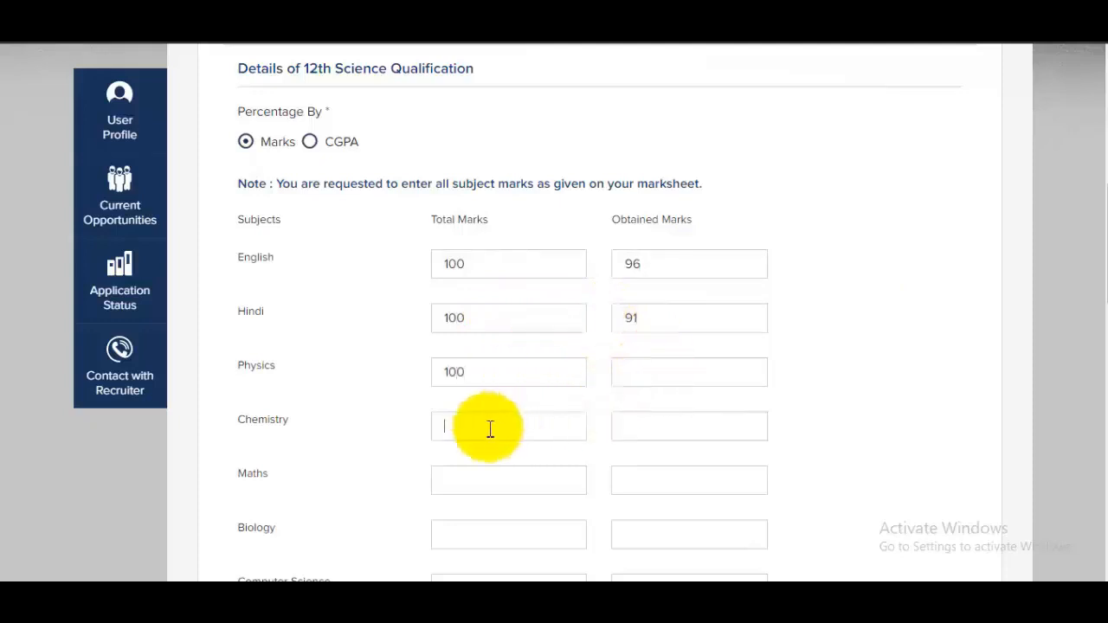
{"action": "left_click", "coordinate": [633, 427]}
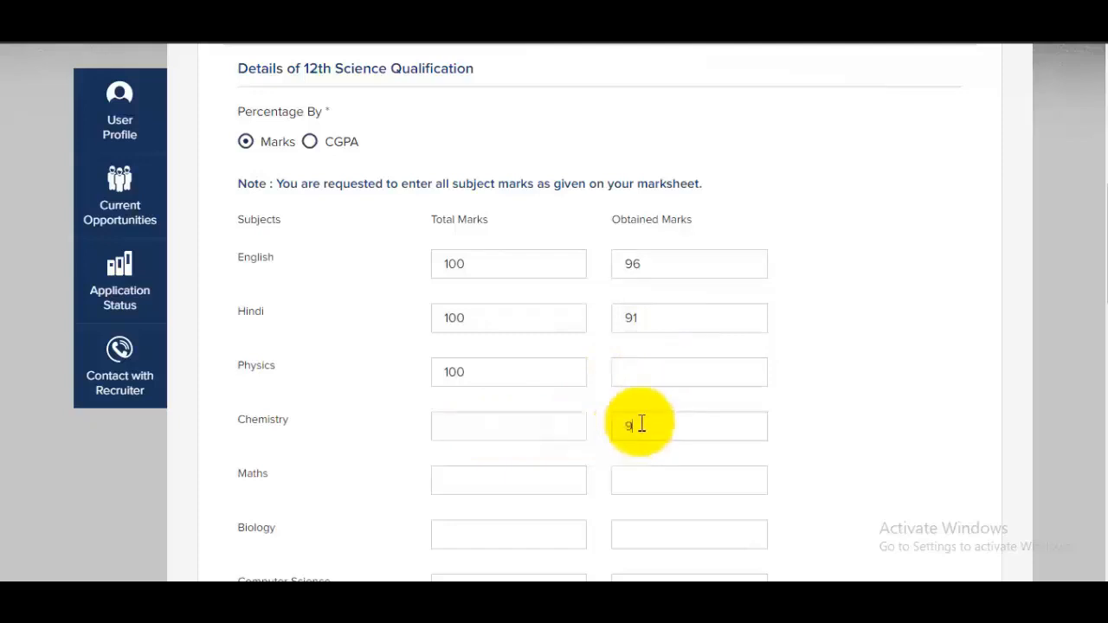
{"action": "scroll", "coordinate": [638, 426], "scroll_direction": "down", "scroll_amount": 1}
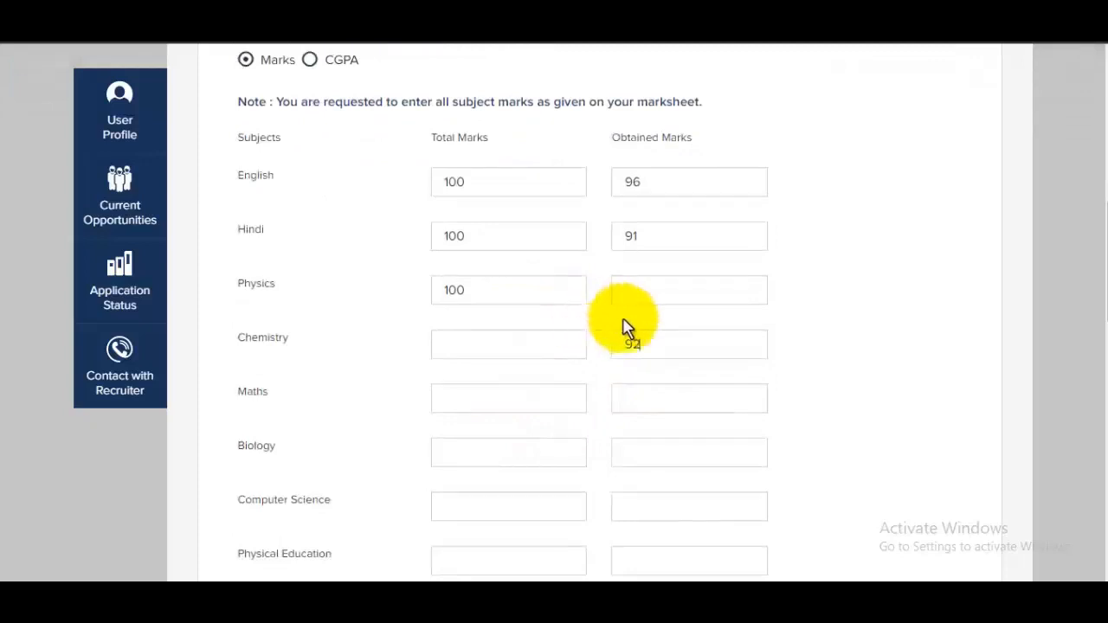
{"action": "scroll", "coordinate": [623, 329], "scroll_direction": "down", "scroll_amount": 5}
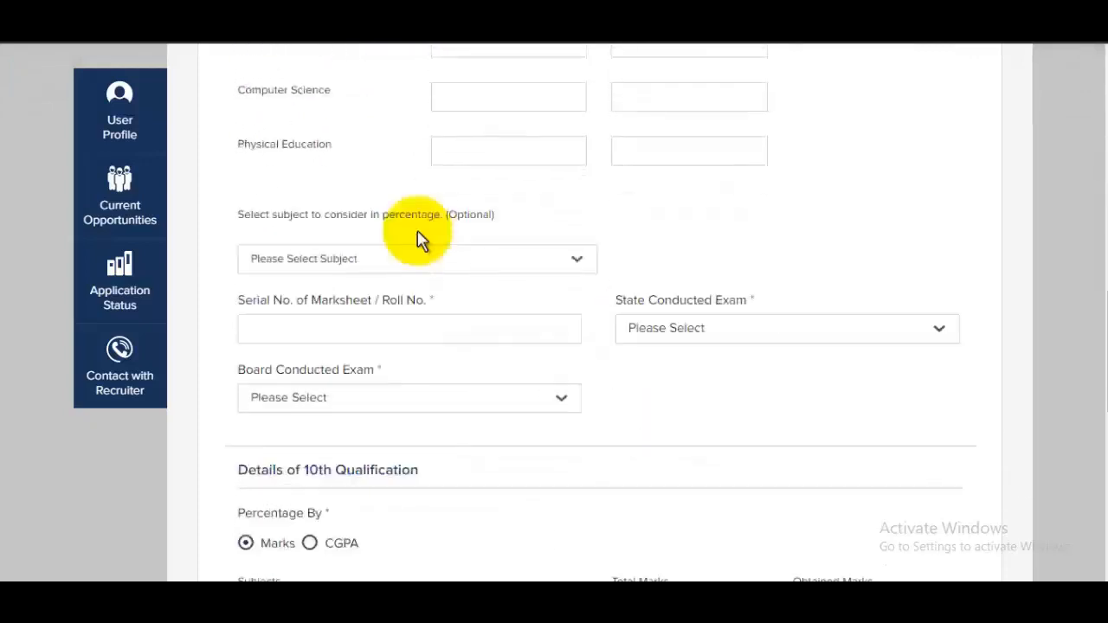
{"action": "left_click", "coordinate": [378, 262]}
{"action": "scroll", "coordinate": [381, 387], "scroll_direction": "down", "scroll_amount": 2}
{"action": "scroll", "coordinate": [378, 388], "scroll_direction": "down", "scroll_amount": 2}
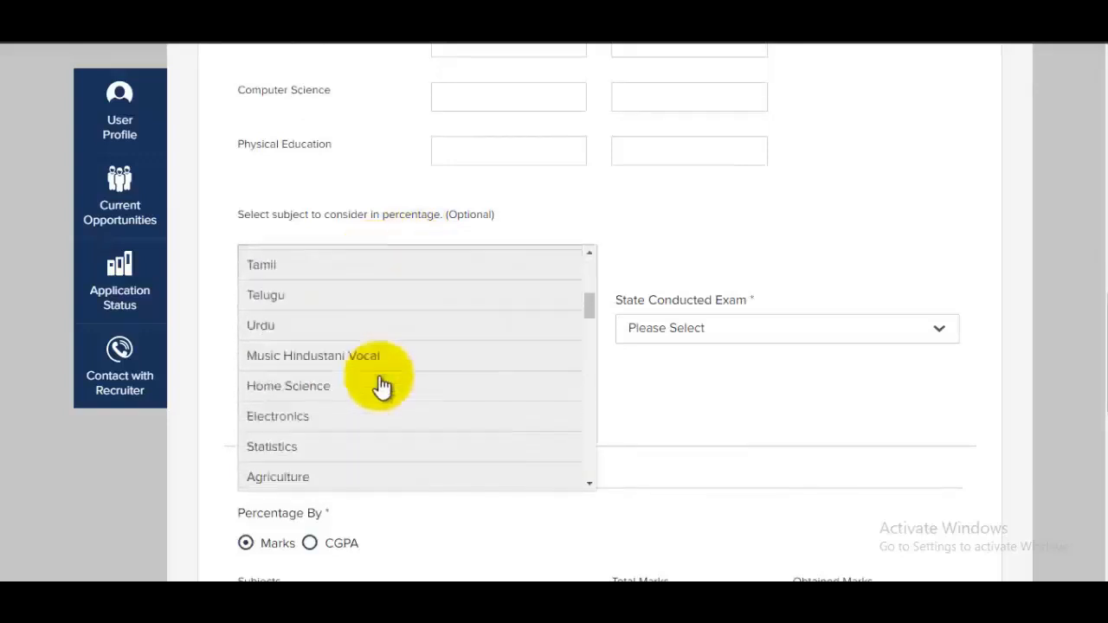
{"action": "scroll", "coordinate": [519, 311], "scroll_direction": "up", "scroll_amount": 5}
{"action": "left_click", "coordinate": [673, 235]}
Enter the 12th marksheet's serial or roll number and select Uttar Pradesh as the state that conducted the exam.
{"action": "scroll", "coordinate": [606, 251], "scroll_direction": "down", "scroll_amount": 2}
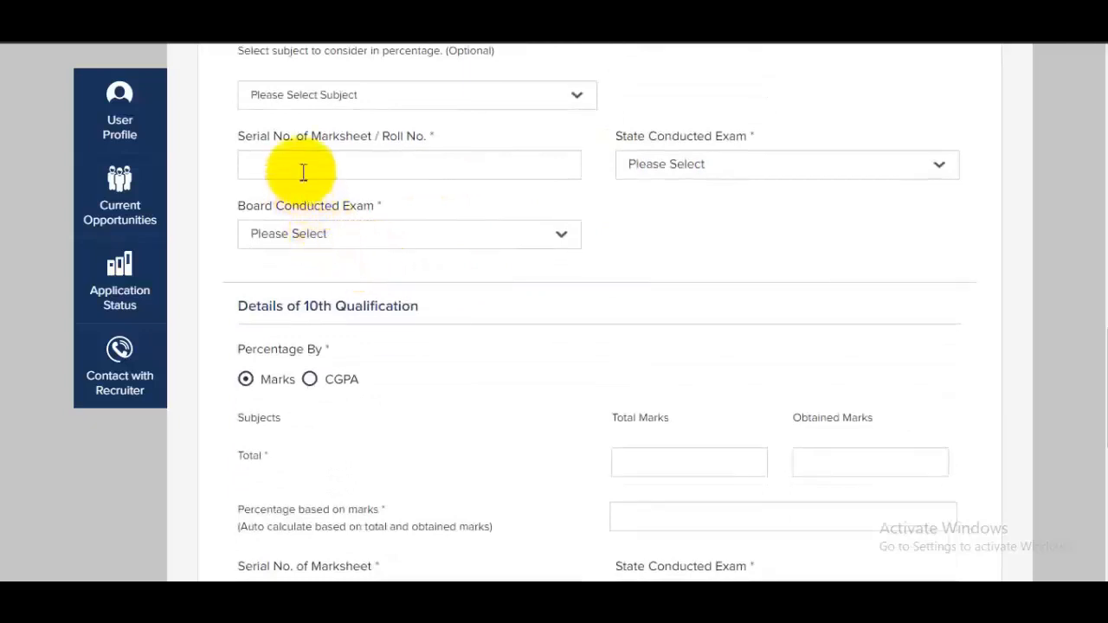
{"action": "left_click", "coordinate": [303, 172]}
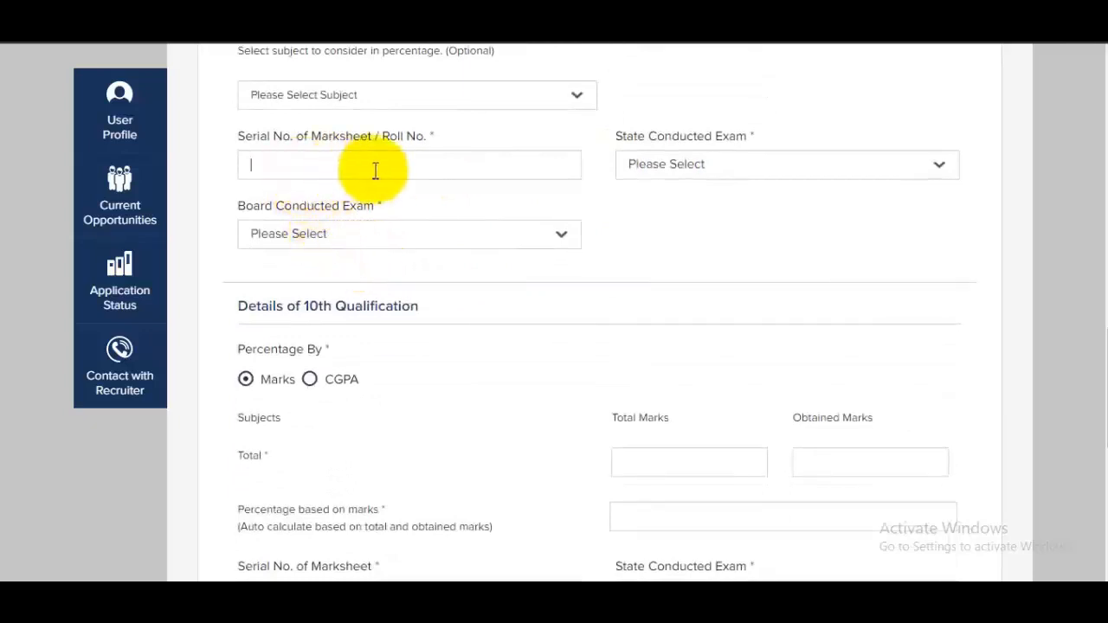
{"action": "left_click", "coordinate": [751, 169]}
{"action": "scroll", "coordinate": [752, 255], "scroll_direction": "down", "scroll_amount": 8}
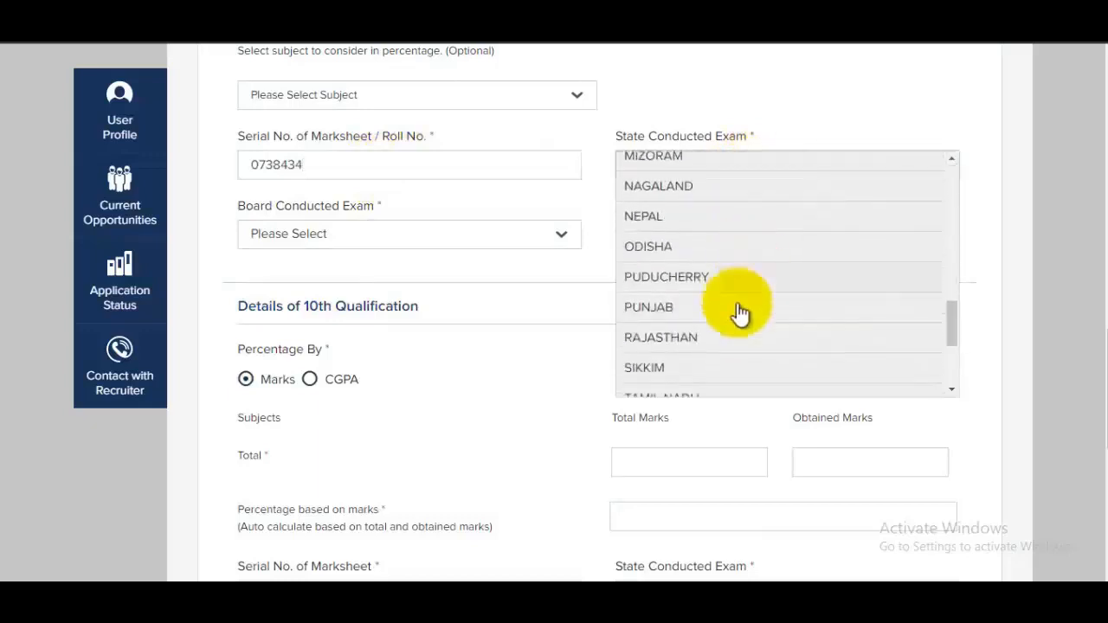
{"action": "scroll", "coordinate": [740, 314], "scroll_direction": "down", "scroll_amount": 3}
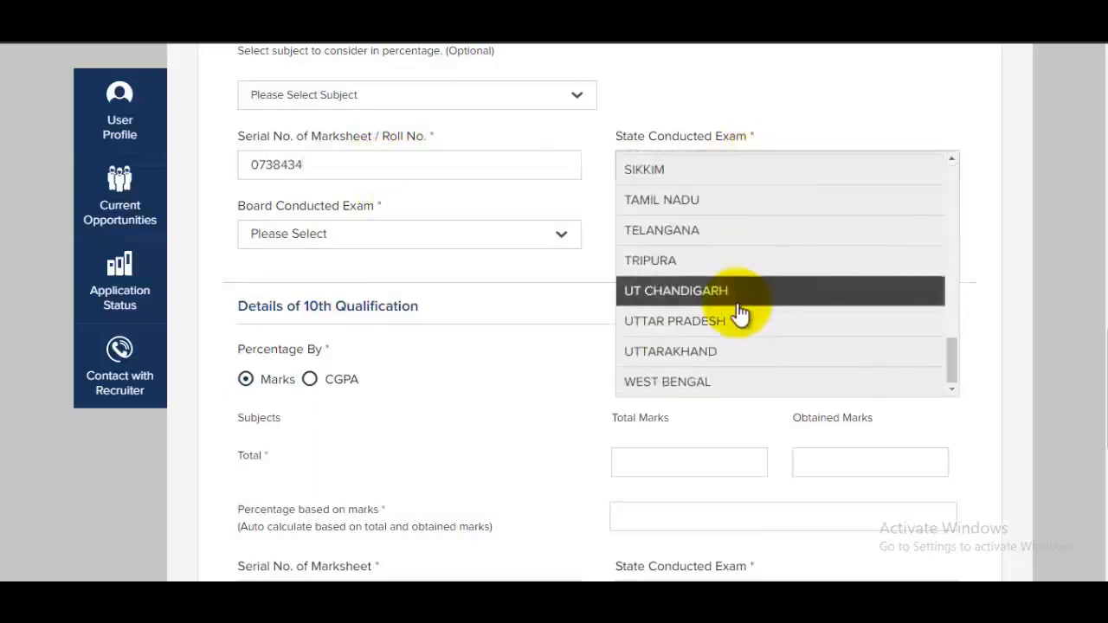
{"action": "left_click", "coordinate": [724, 322]}
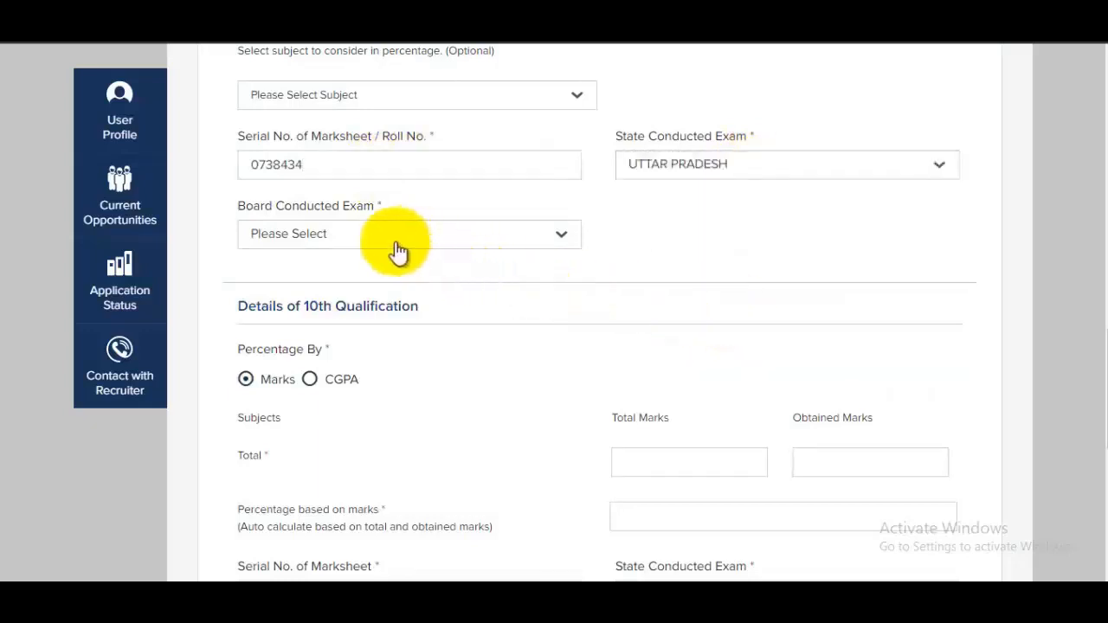
Select State Board as the board that conducted the 12th exam.
{"action": "left_click", "coordinate": [395, 247]}
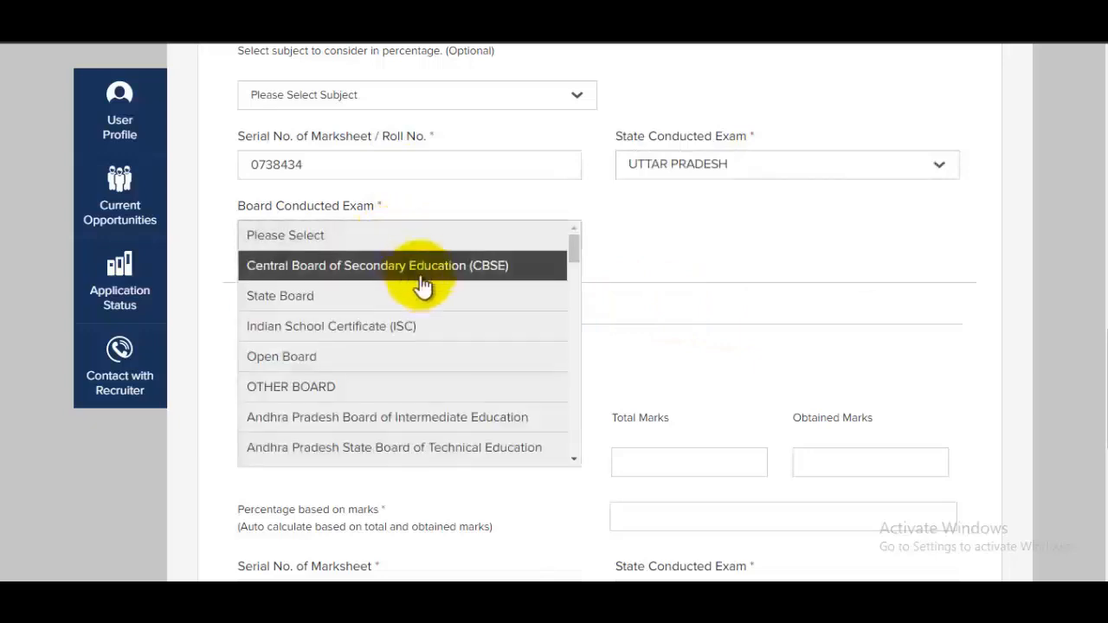
{"action": "scroll", "coordinate": [425, 318], "scroll_direction": "down", "scroll_amount": 5}
{"action": "scroll", "coordinate": [425, 321], "scroll_direction": "up", "scroll_amount": 5}
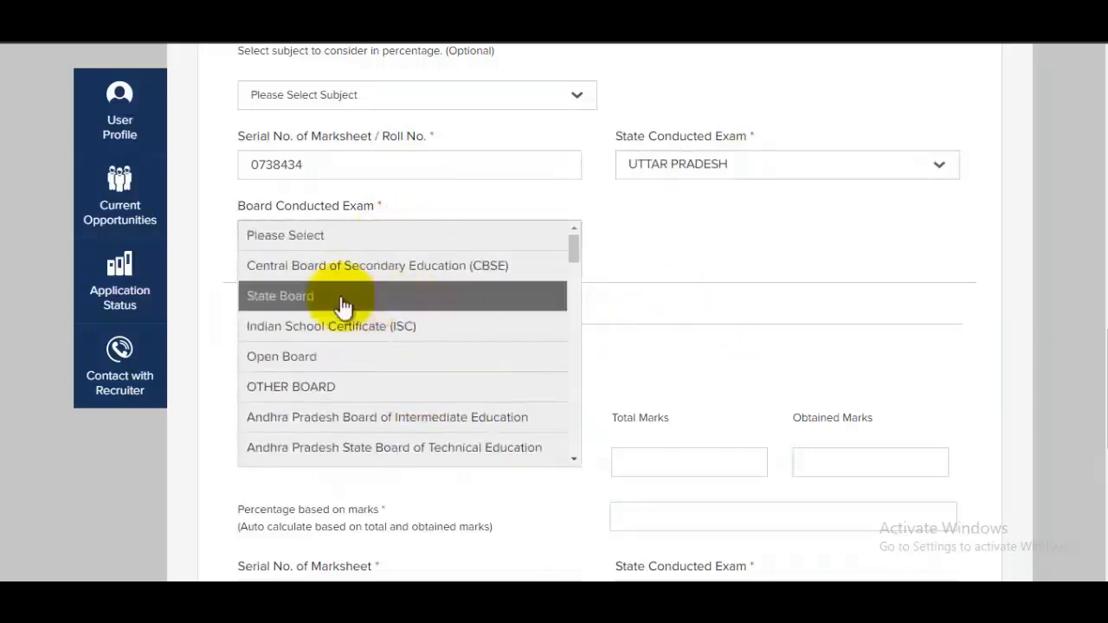
{"action": "left_click", "coordinate": [330, 299]}
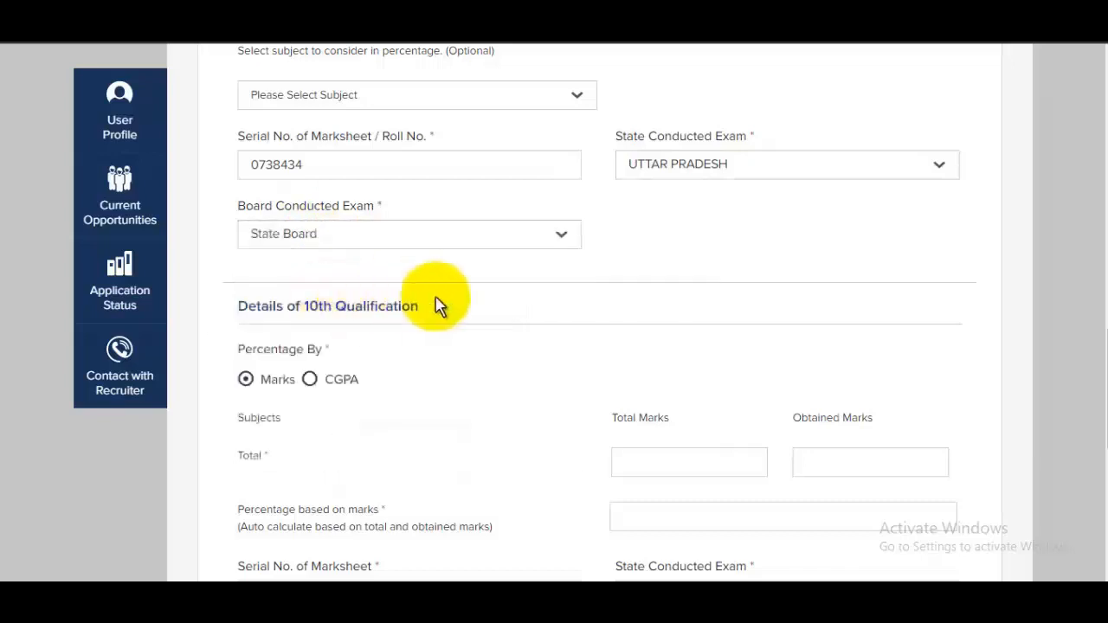
Enter the 10th qualification's total marks as 600 and obtained marks as 580.
{"action": "scroll", "coordinate": [559, 287], "scroll_direction": "down", "scroll_amount": 2}
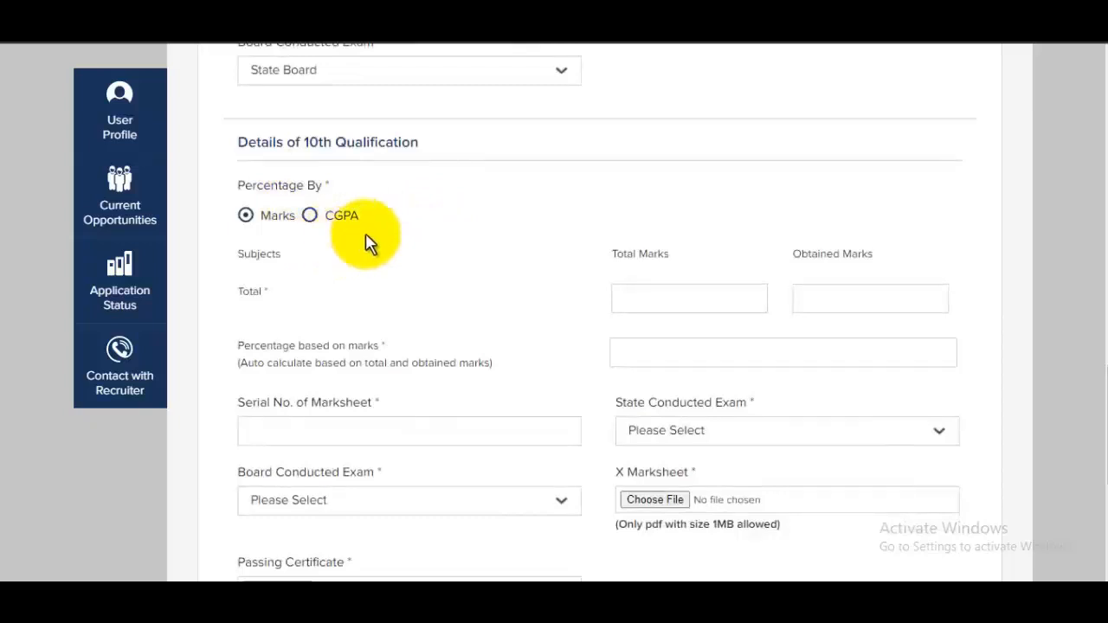
{"action": "left_click", "coordinate": [689, 290]}
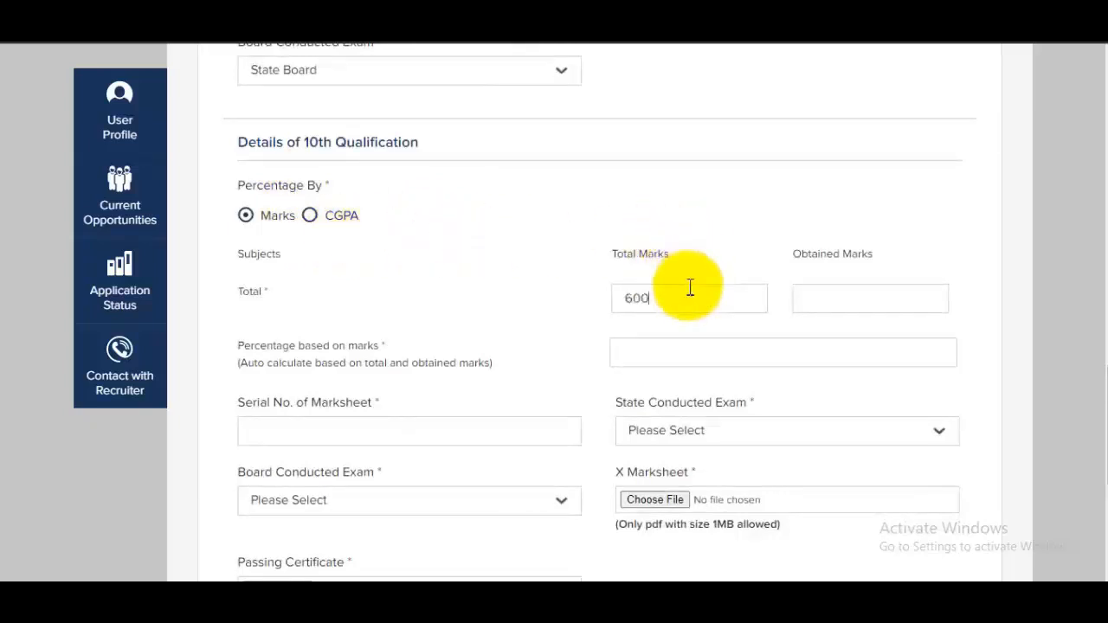
{"action": "left_click", "coordinate": [840, 299]}
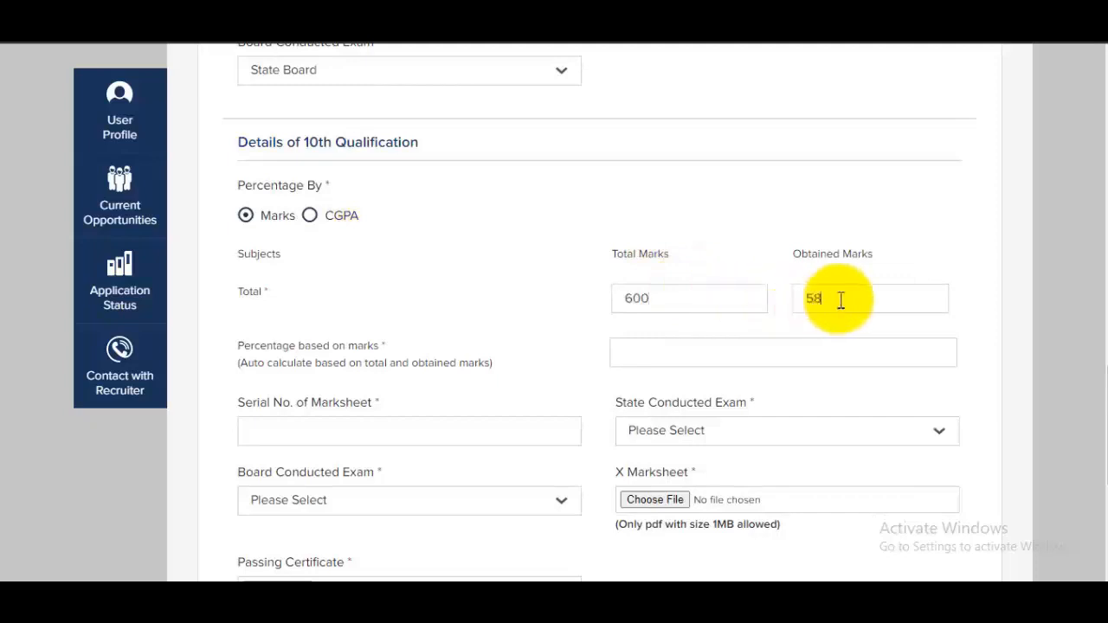
{"action": "left_click", "coordinate": [640, 362]}
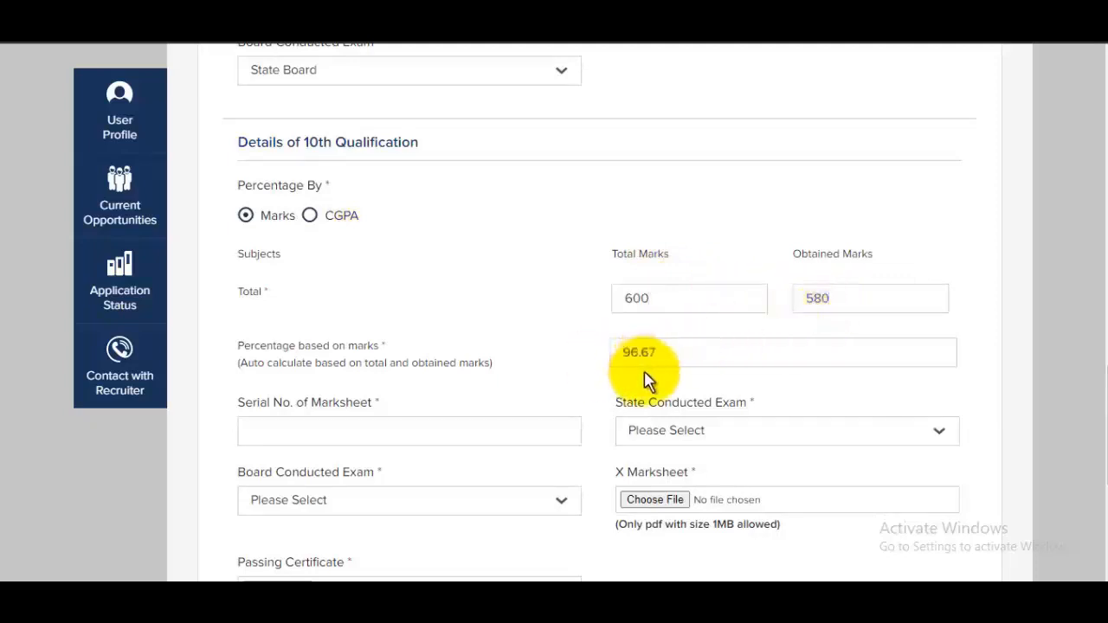
Select Uttar Pradesh as the state and State Board as the board that conducted the 10th exam.
{"action": "scroll", "coordinate": [648, 382], "scroll_direction": "down", "scroll_amount": 2}
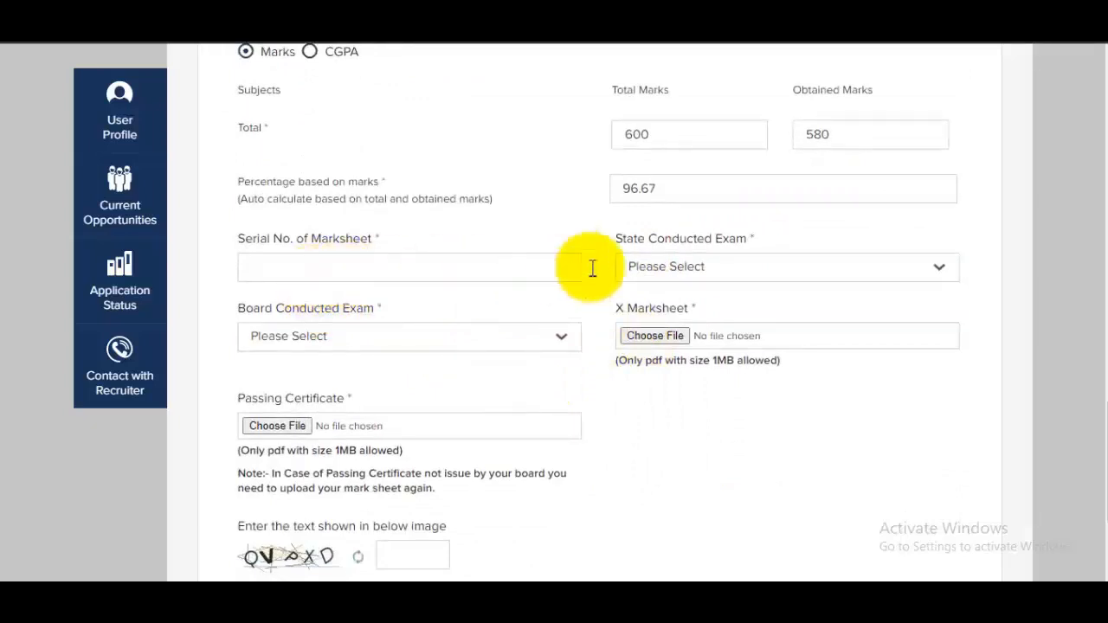
{"action": "left_click", "coordinate": [710, 268]}
{"action": "scroll", "coordinate": [730, 415], "scroll_direction": "down", "scroll_amount": 10}
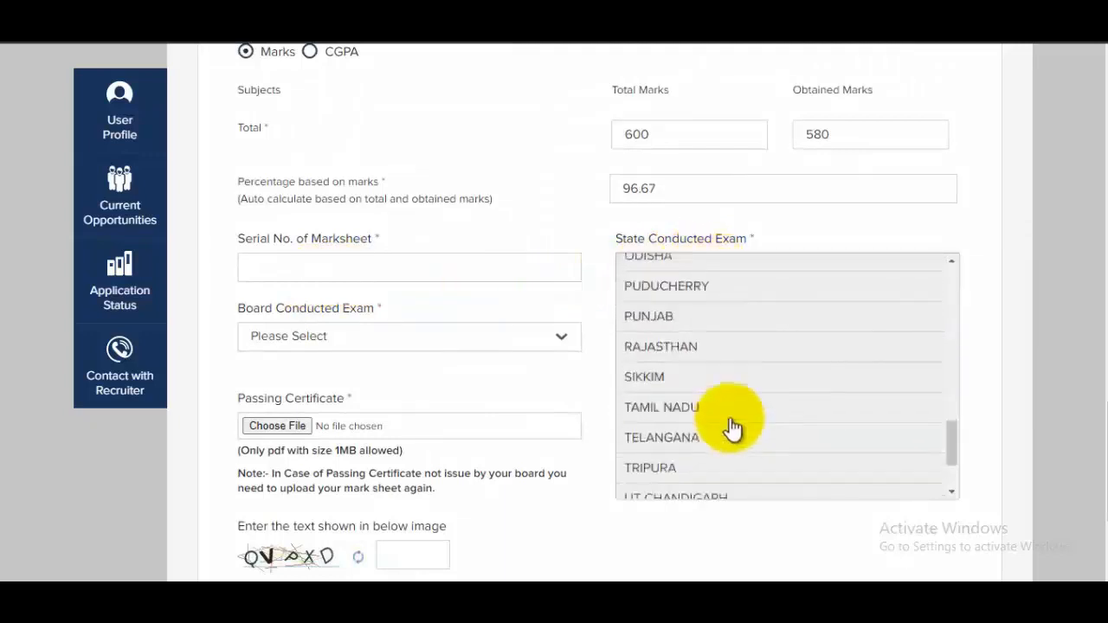
{"action": "left_click", "coordinate": [715, 457]}
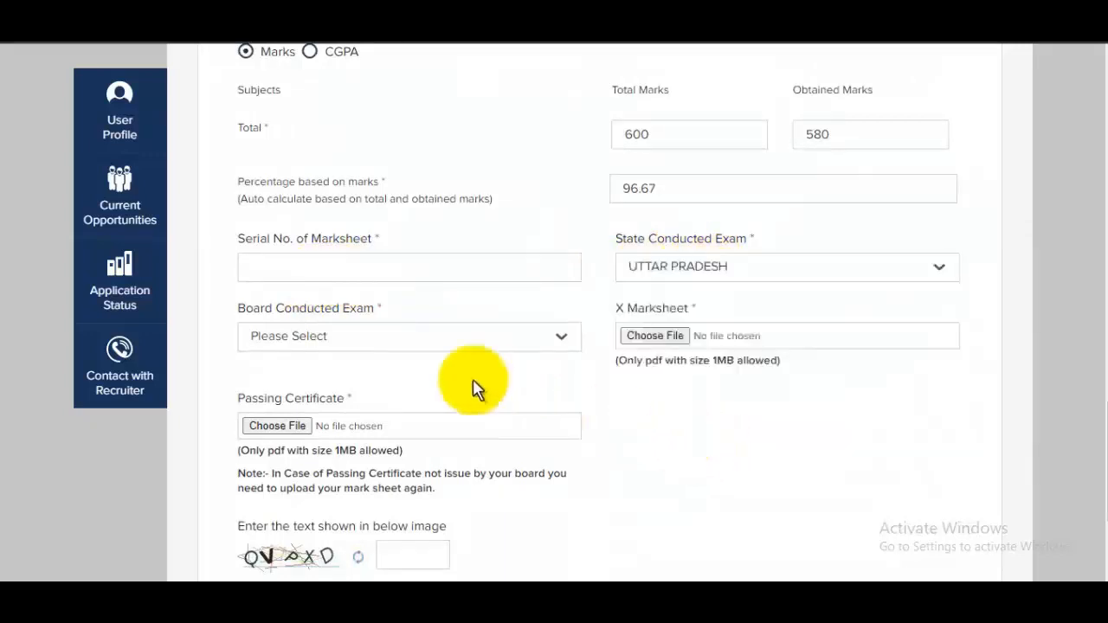
{"action": "left_click", "coordinate": [366, 342]}
{"action": "scroll", "coordinate": [345, 405], "scroll_direction": "down", "scroll_amount": 5}
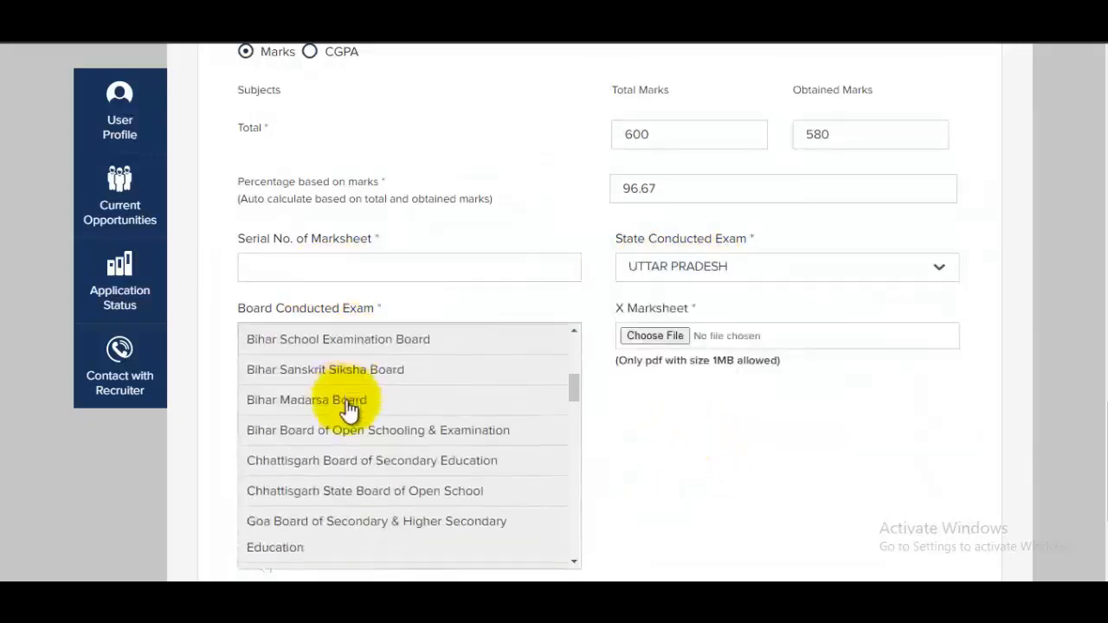
{"action": "scroll", "coordinate": [346, 408], "scroll_direction": "up", "scroll_amount": 5}
{"action": "left_click", "coordinate": [309, 399]}
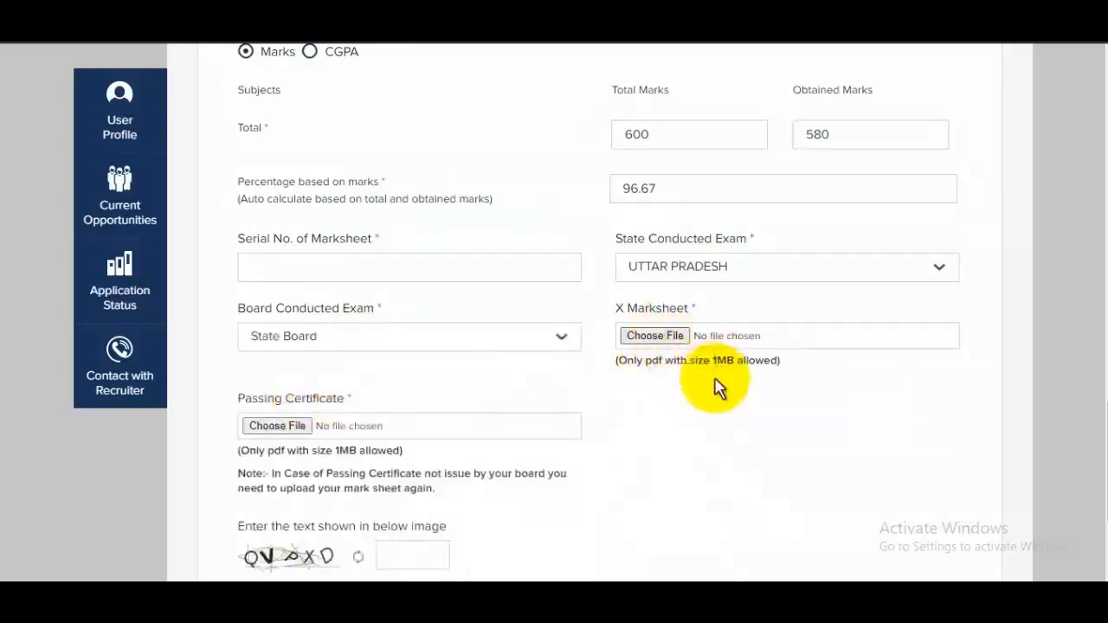
Enter the captcha text and save the education particulars.
{"action": "scroll", "coordinate": [718, 385], "scroll_direction": "down", "scroll_amount": 2}
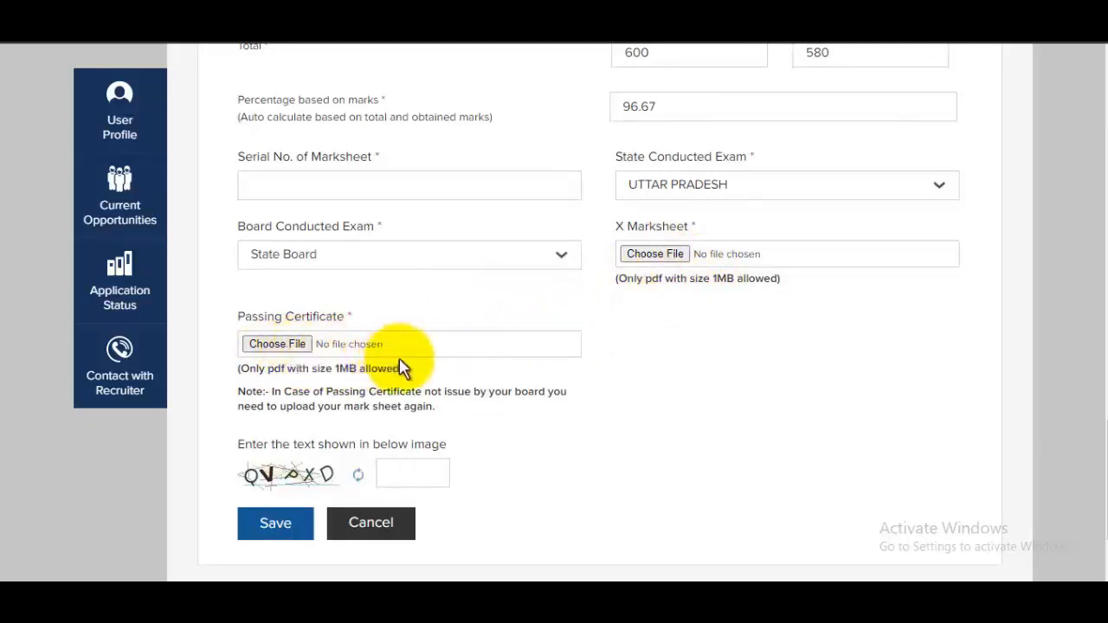
{"action": "left_click", "coordinate": [404, 473]}
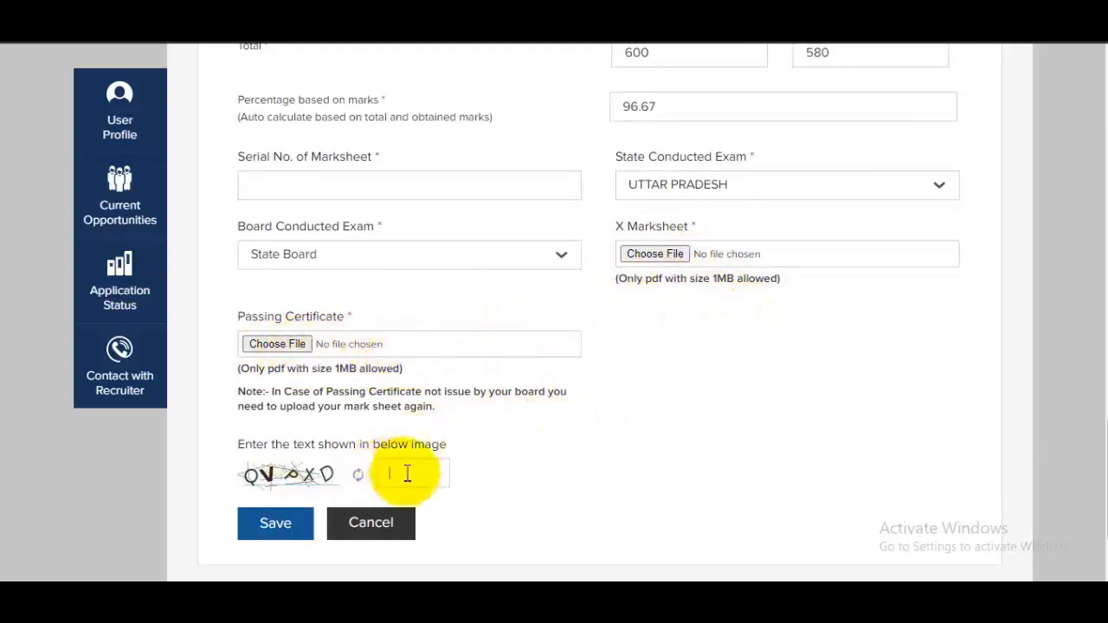
{"action": "left_click_drag", "start_coordinate": [1096, 467], "coordinate": [1092, 498]}
{"action": "left_click", "coordinate": [284, 404]}
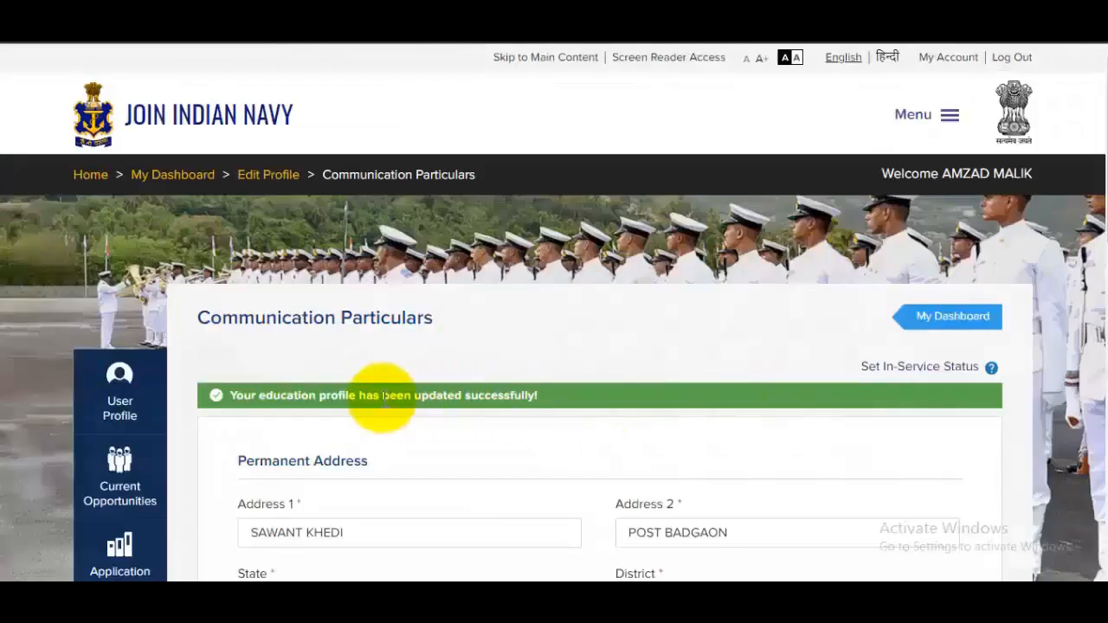
Select Uttar Pradesh as the permanent address state in the communication particulars.
{"action": "scroll", "coordinate": [437, 382], "scroll_direction": "down", "scroll_amount": 2}
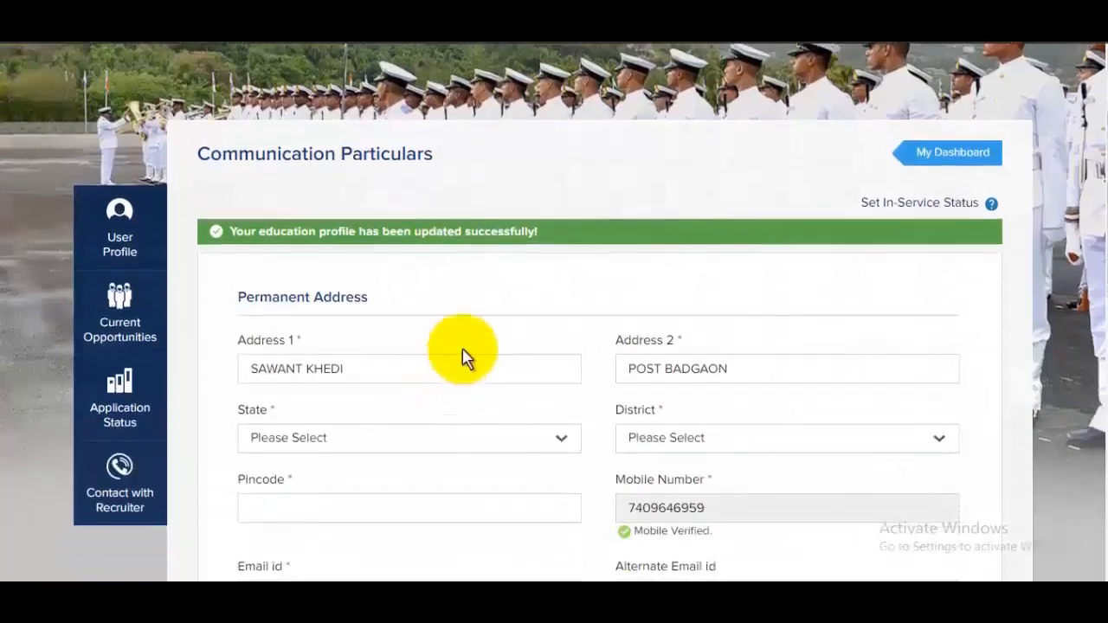
{"action": "scroll", "coordinate": [463, 355], "scroll_direction": "down", "scroll_amount": 1}
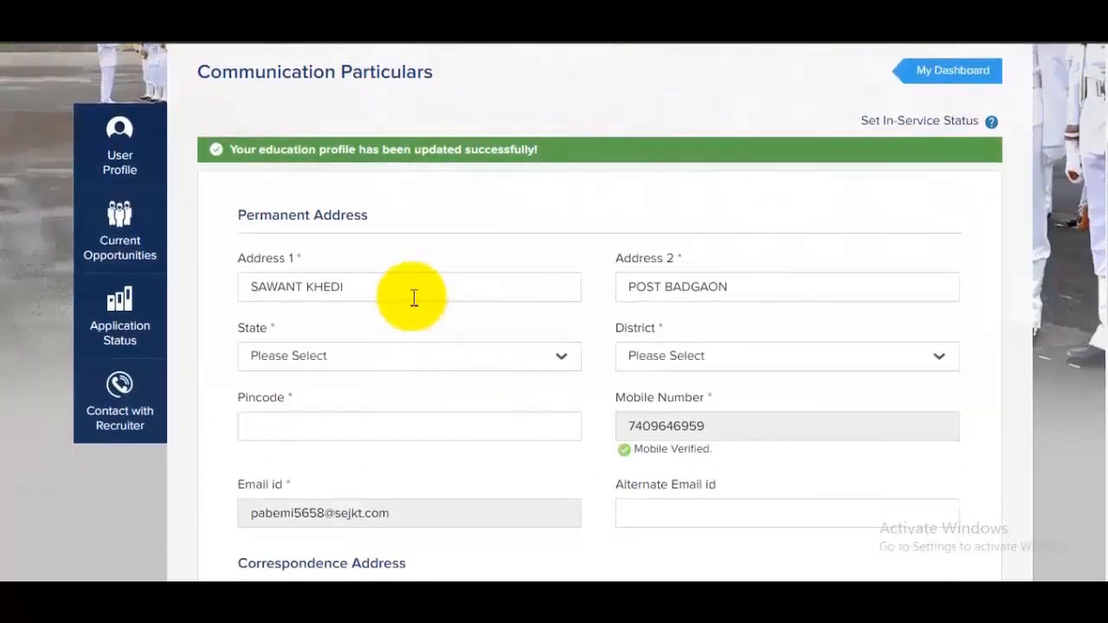
{"action": "left_click", "coordinate": [486, 286]}
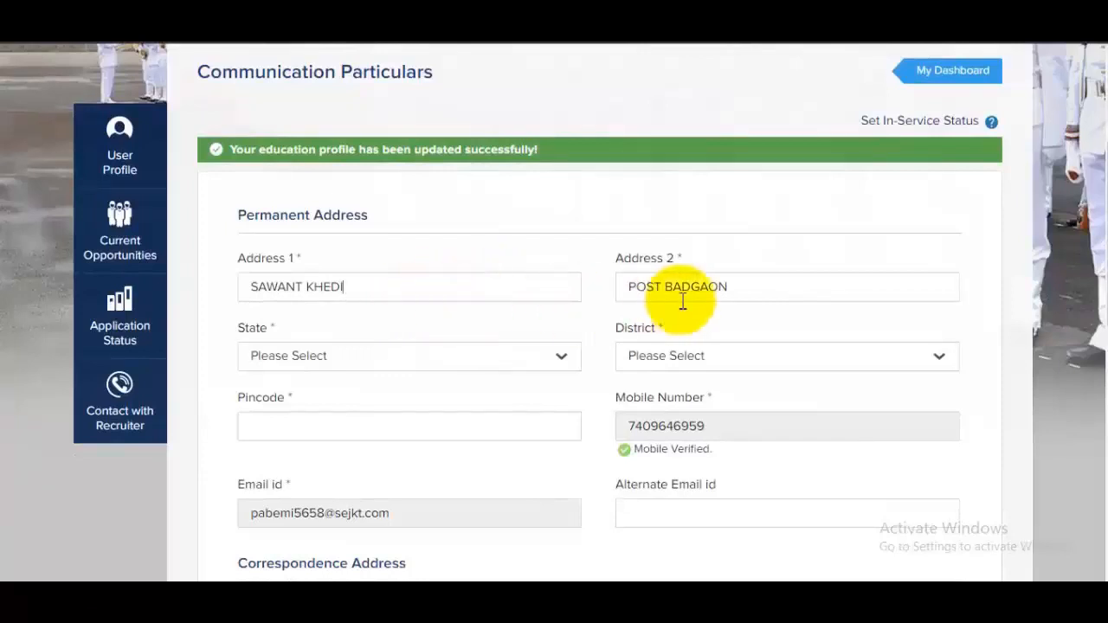
{"action": "left_click", "coordinate": [439, 374]}
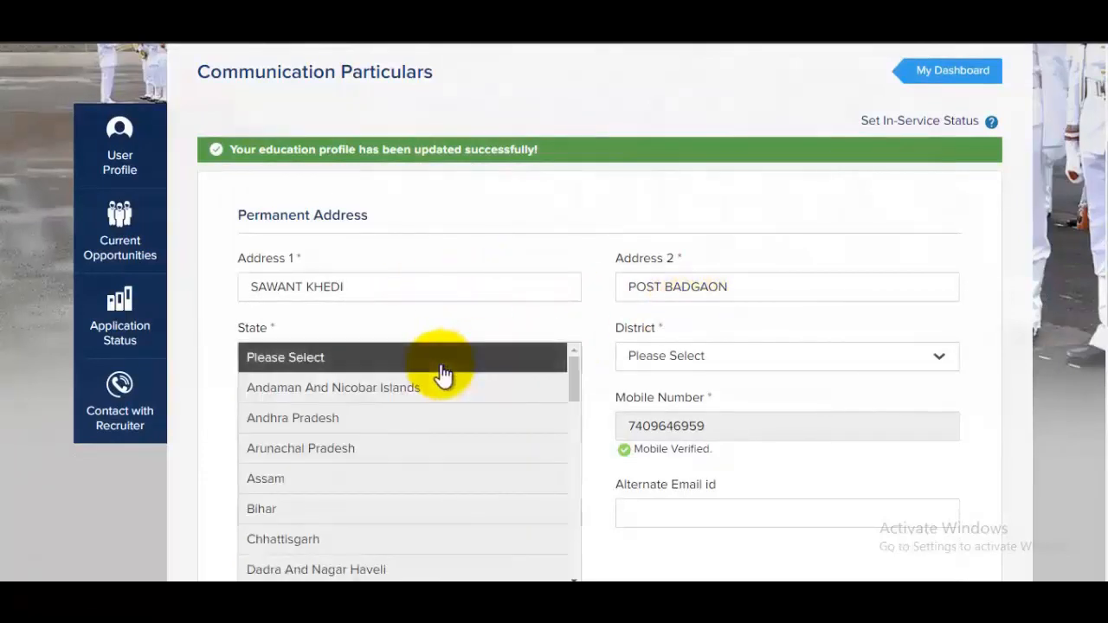
{"action": "scroll", "coordinate": [440, 375], "scroll_direction": "down", "scroll_amount": 9}
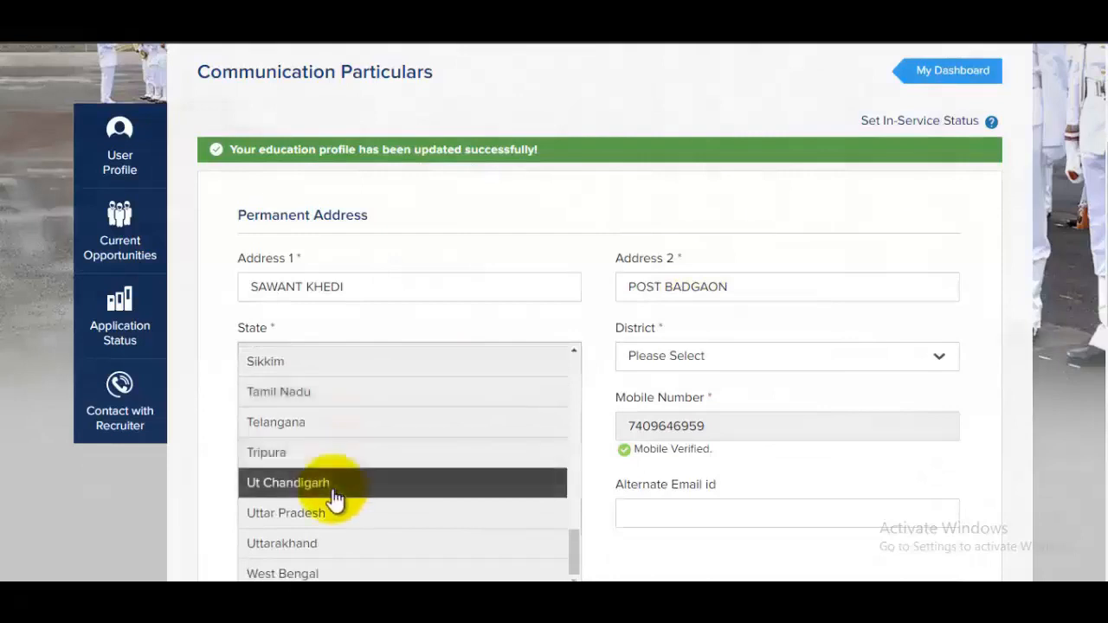
{"action": "left_click", "coordinate": [329, 518]}
Select Saharanpur as the permanent address district and enter the address pincode.
{"action": "left_click", "coordinate": [725, 355]}
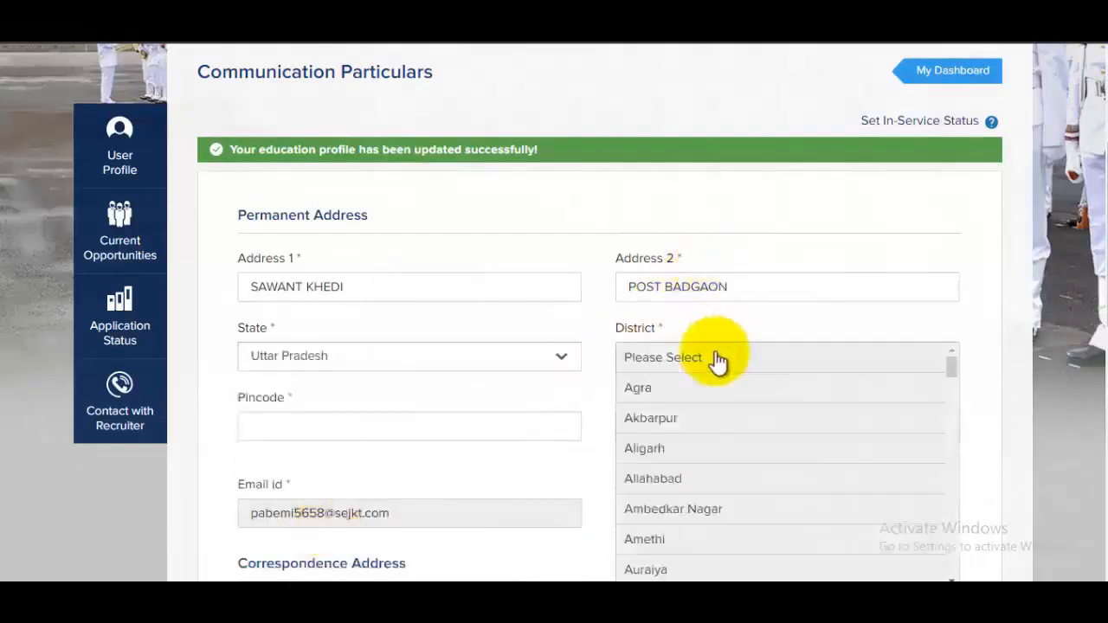
{"action": "scroll", "coordinate": [714, 361], "scroll_direction": "down", "scroll_amount": 15}
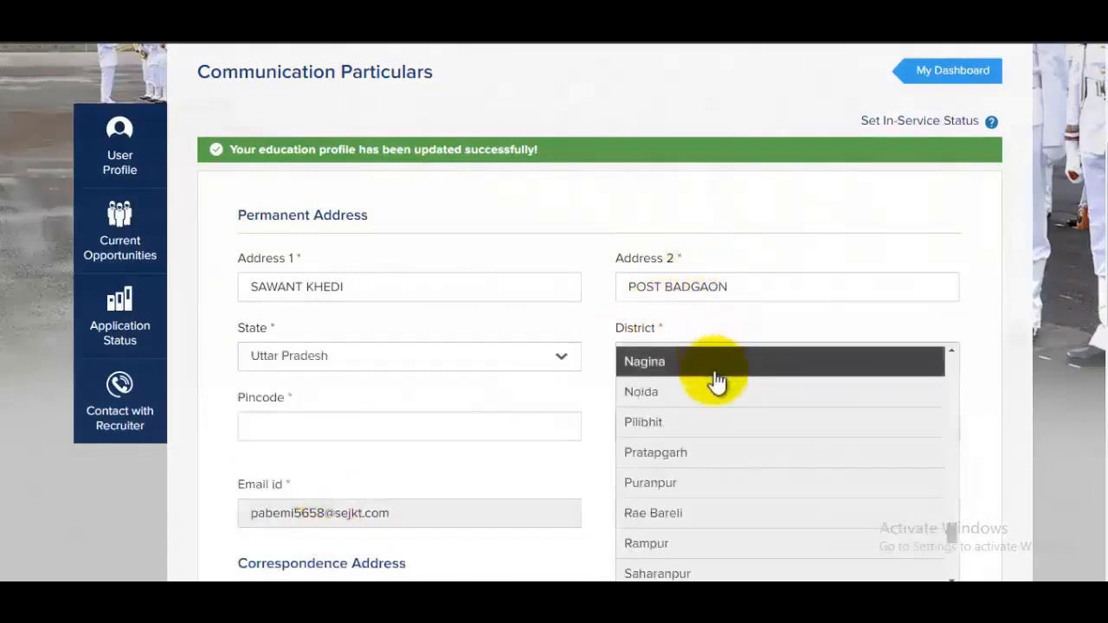
{"action": "scroll", "coordinate": [720, 392], "scroll_direction": "down", "scroll_amount": 4}
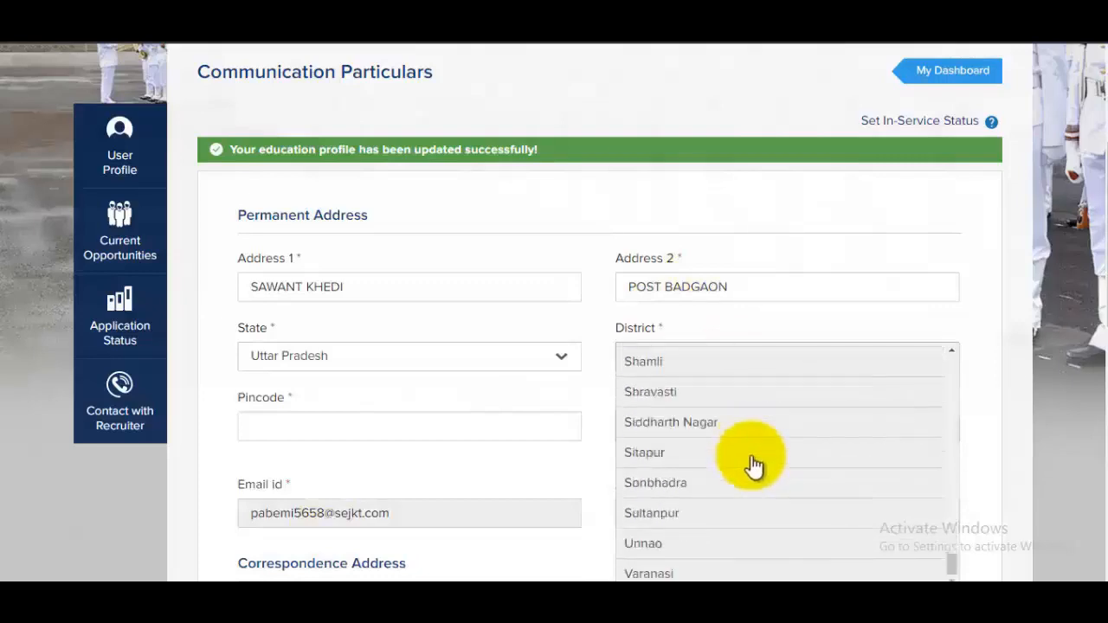
{"action": "scroll", "coordinate": [754, 465], "scroll_direction": "down", "scroll_amount": 3}
{"action": "scroll", "coordinate": [901, 355], "scroll_direction": "up", "scroll_amount": 5}
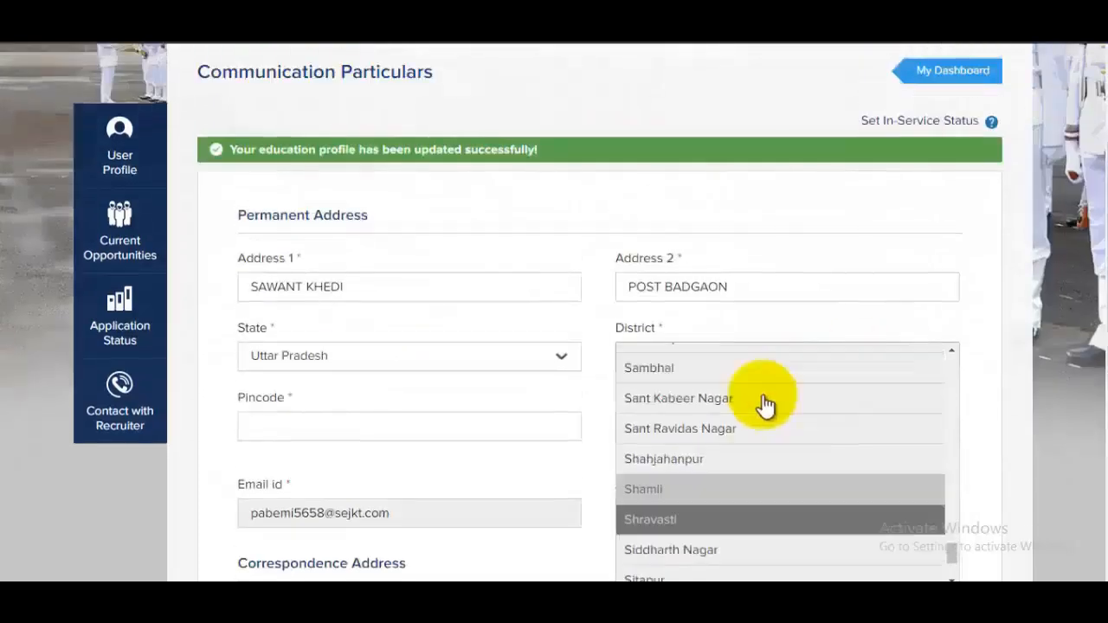
{"action": "scroll", "coordinate": [767, 403], "scroll_direction": "up", "scroll_amount": 3}
{"action": "left_click", "coordinate": [700, 538]}
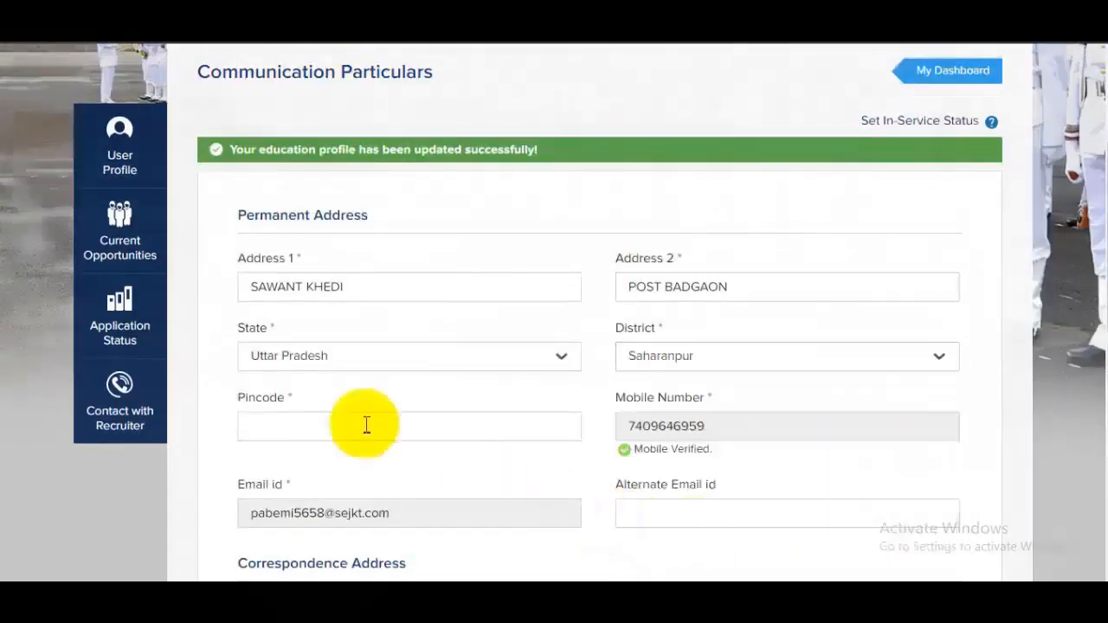
{"action": "left_click", "coordinate": [343, 430]}
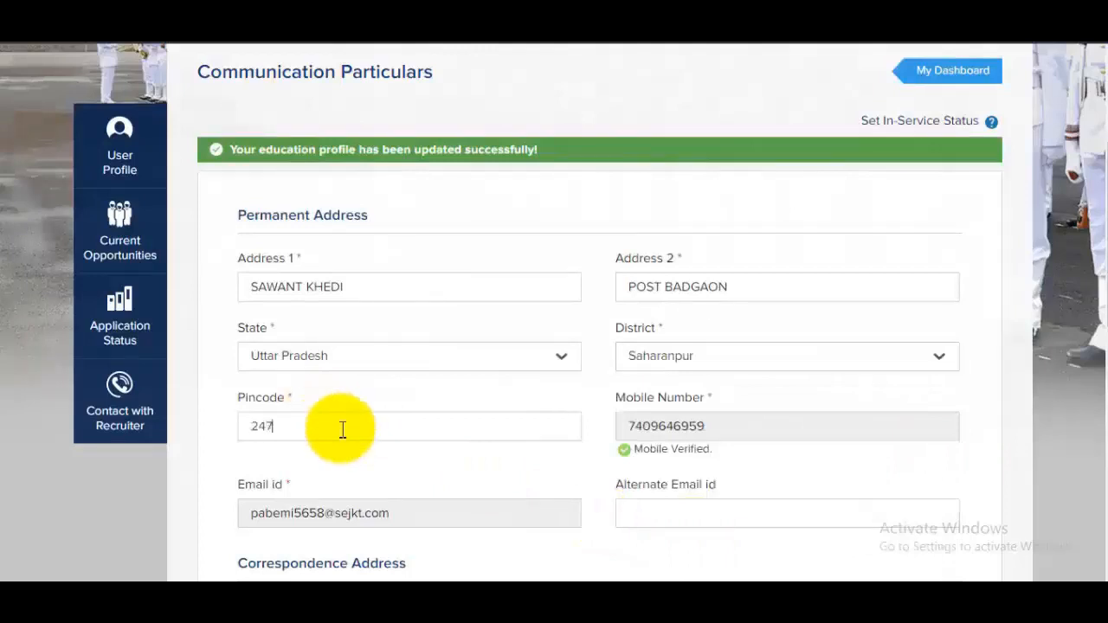
{"action": "type", "text": "247001"}
Set the correspondence address to be the same as the permanent address.
{"action": "scroll", "coordinate": [657, 403], "scroll_direction": "down", "scroll_amount": 1}
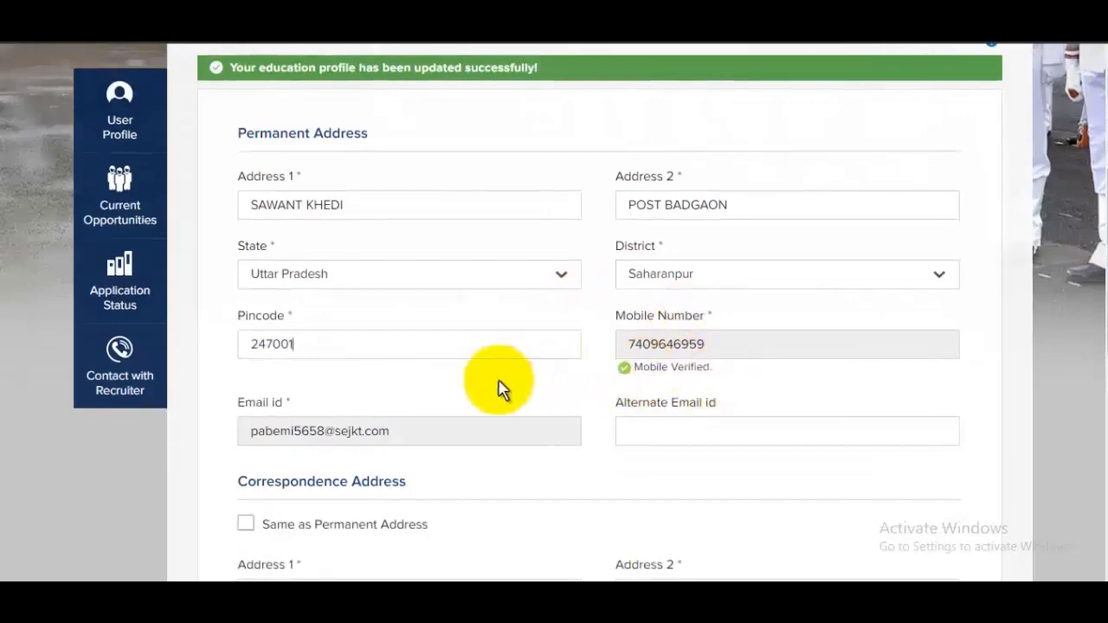
{"action": "scroll", "coordinate": [501, 388], "scroll_direction": "down", "scroll_amount": 2}
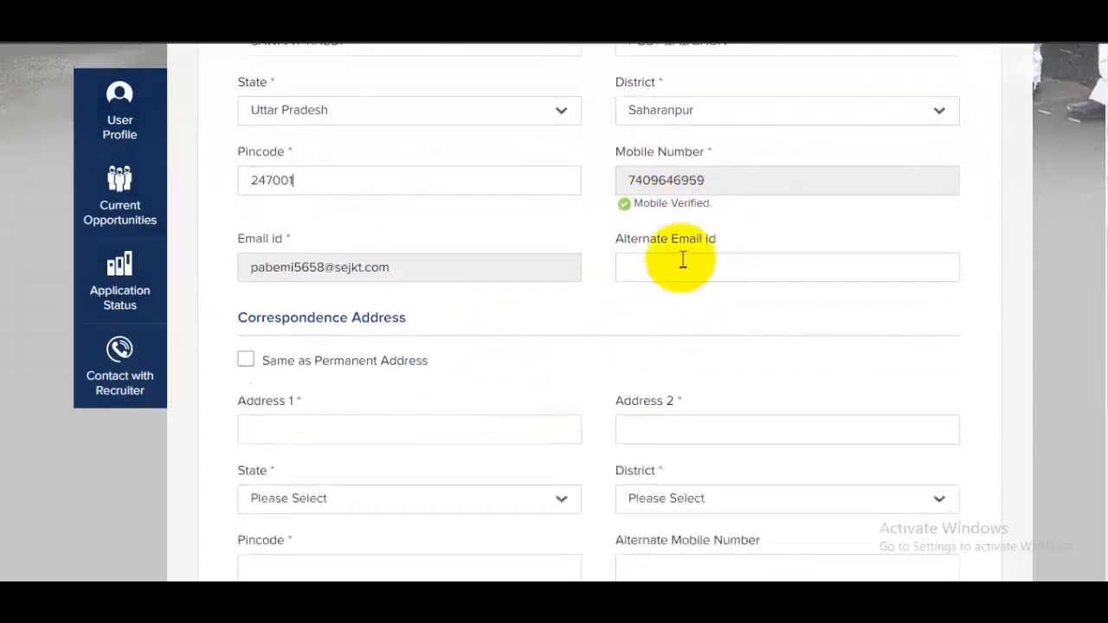
{"action": "scroll", "coordinate": [683, 263], "scroll_direction": "down", "scroll_amount": 1}
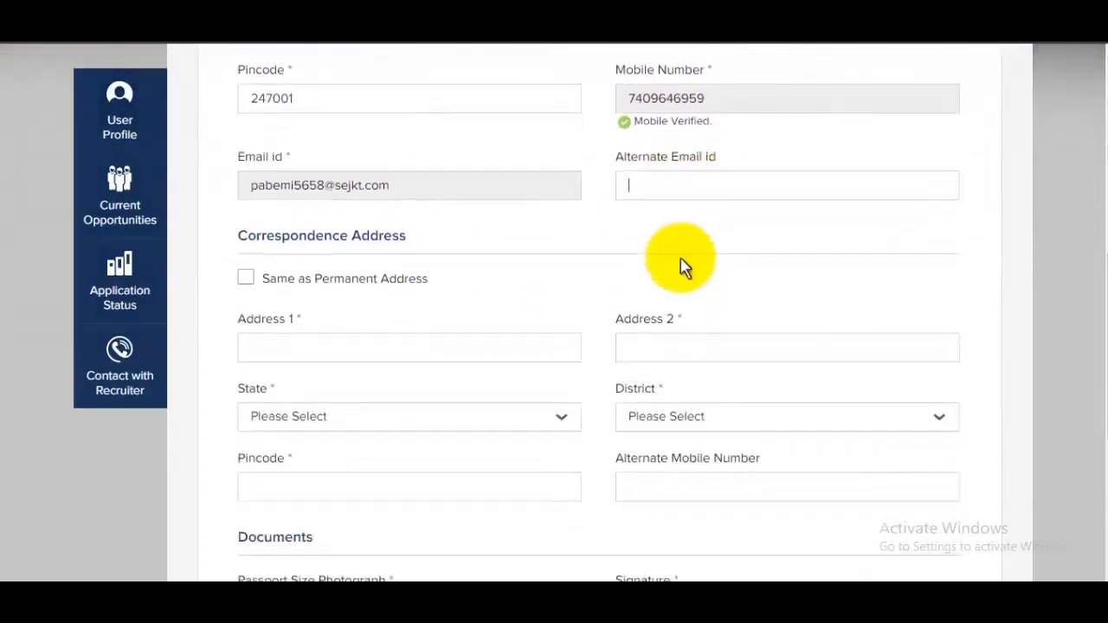
{"action": "left_click_drag", "start_coordinate": [272, 247], "coordinate": [406, 236]}
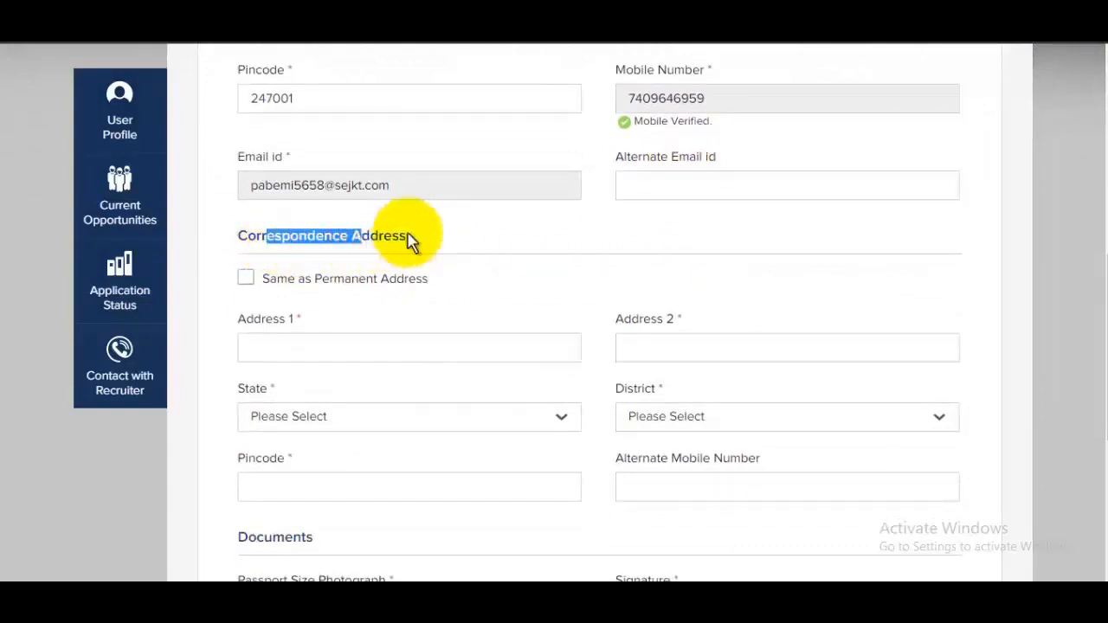
{"action": "left_click", "coordinate": [294, 281]}
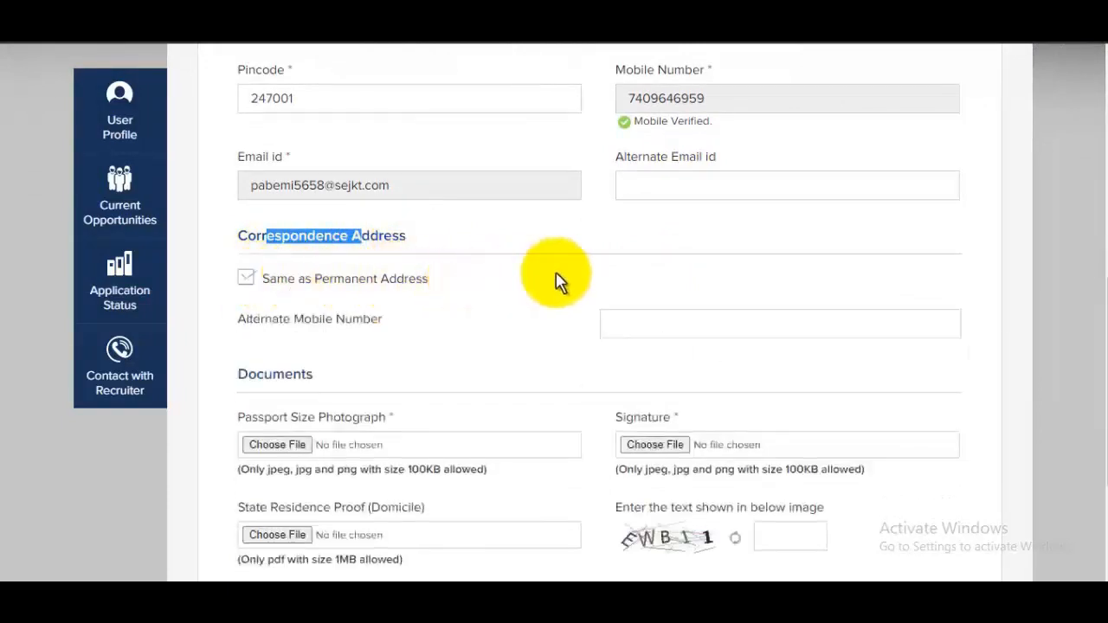
{"action": "scroll", "coordinate": [558, 279], "scroll_direction": "down", "scroll_amount": 2}
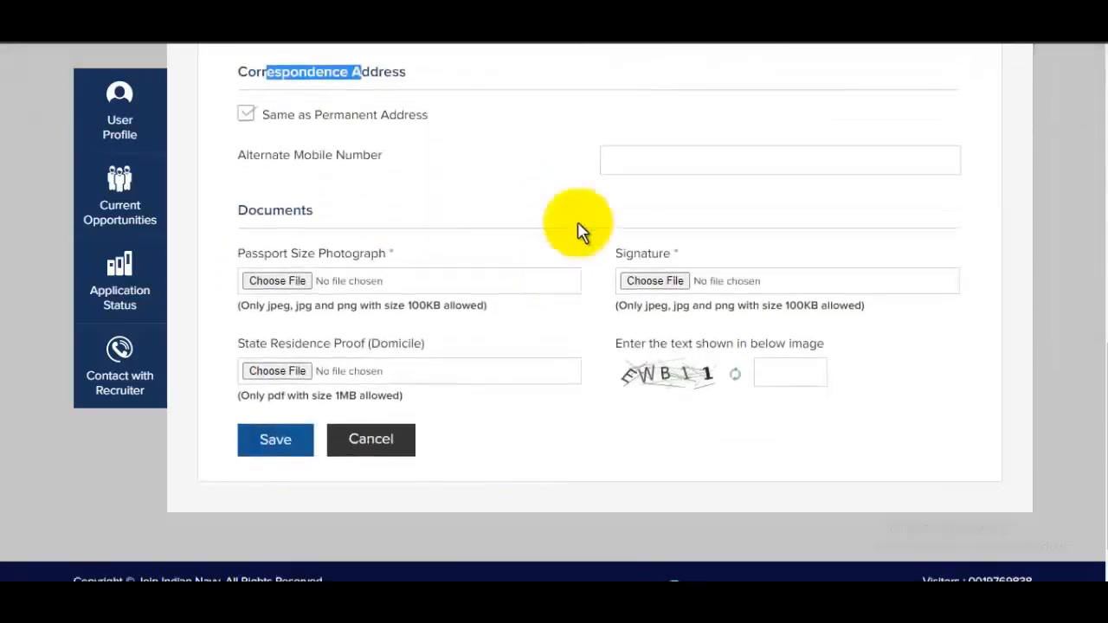
{"action": "left_click", "coordinate": [651, 160]}
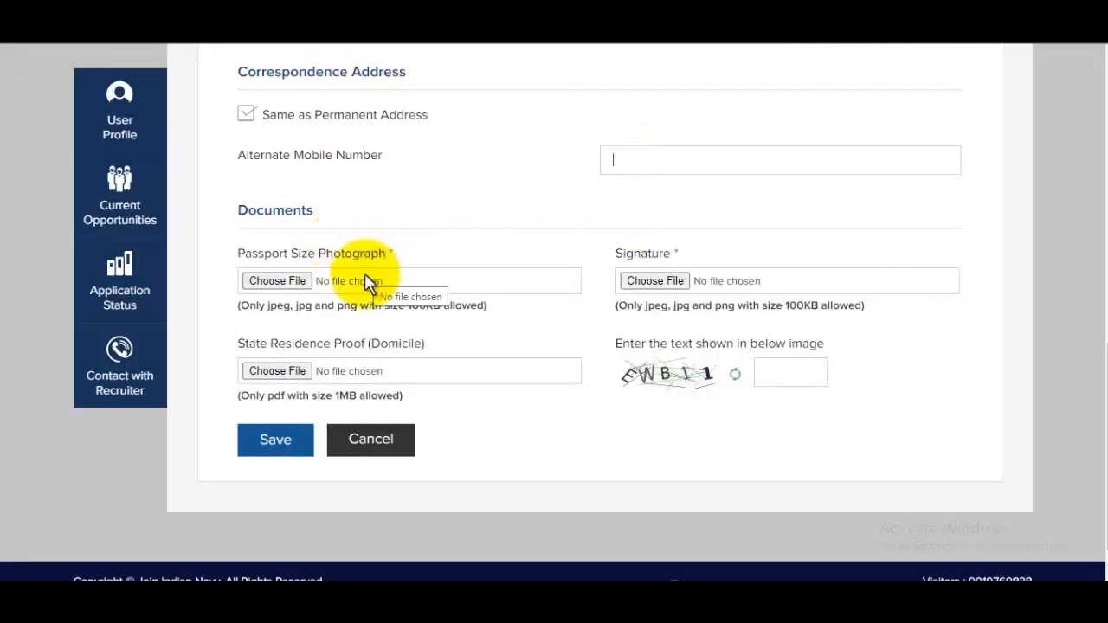
{"action": "left_click_drag", "start_coordinate": [265, 306], "coordinate": [373, 313]}
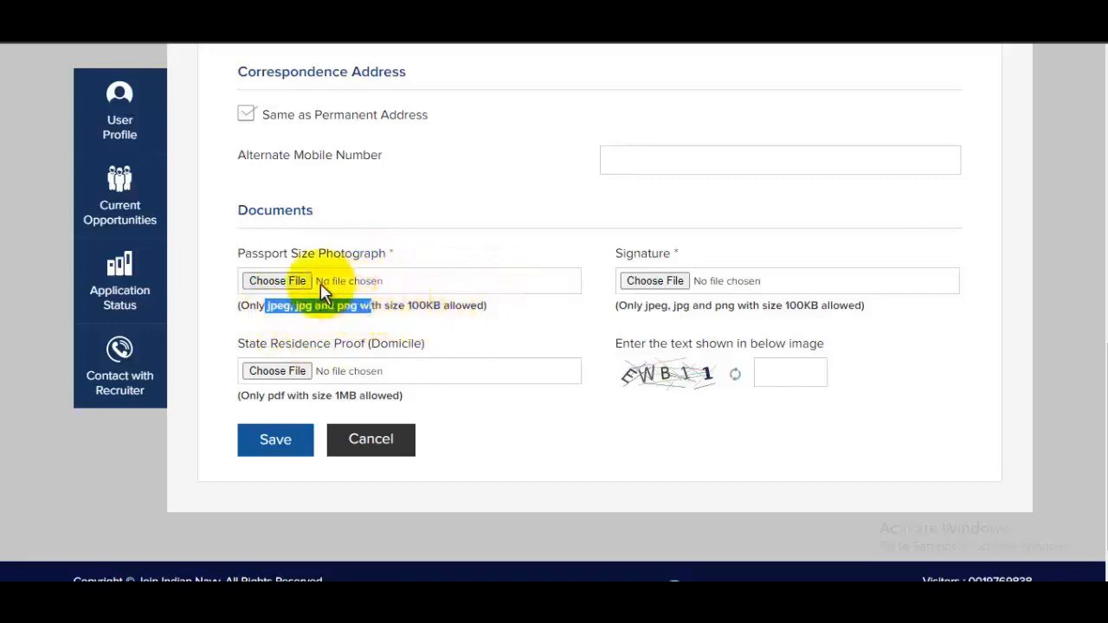
{"action": "left_click", "coordinate": [407, 291]}
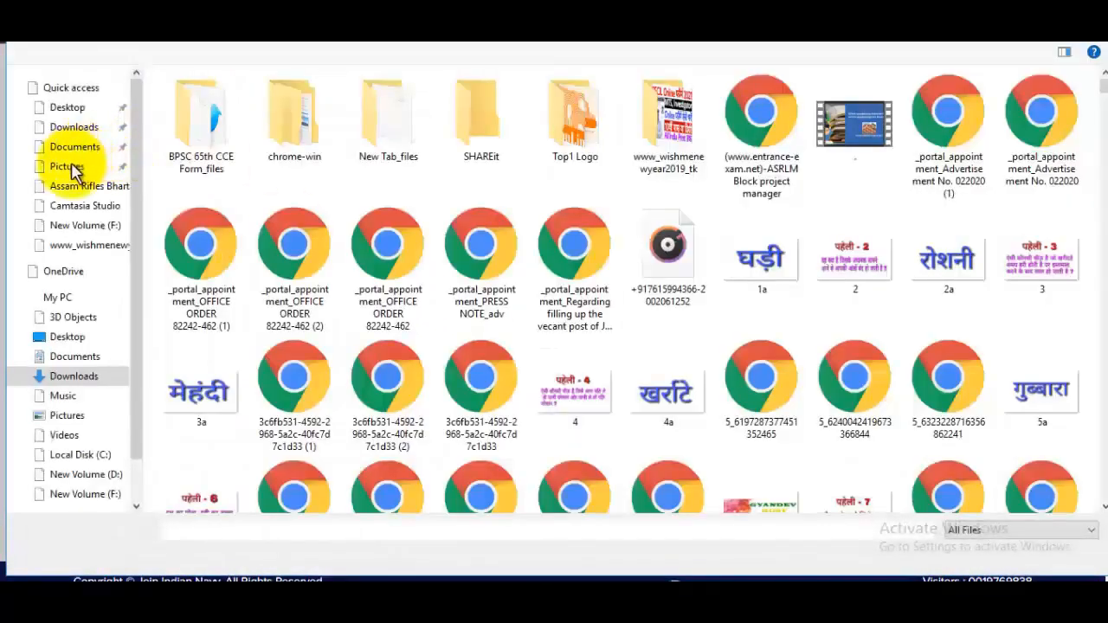
{"action": "left_click", "coordinate": [69, 167]}
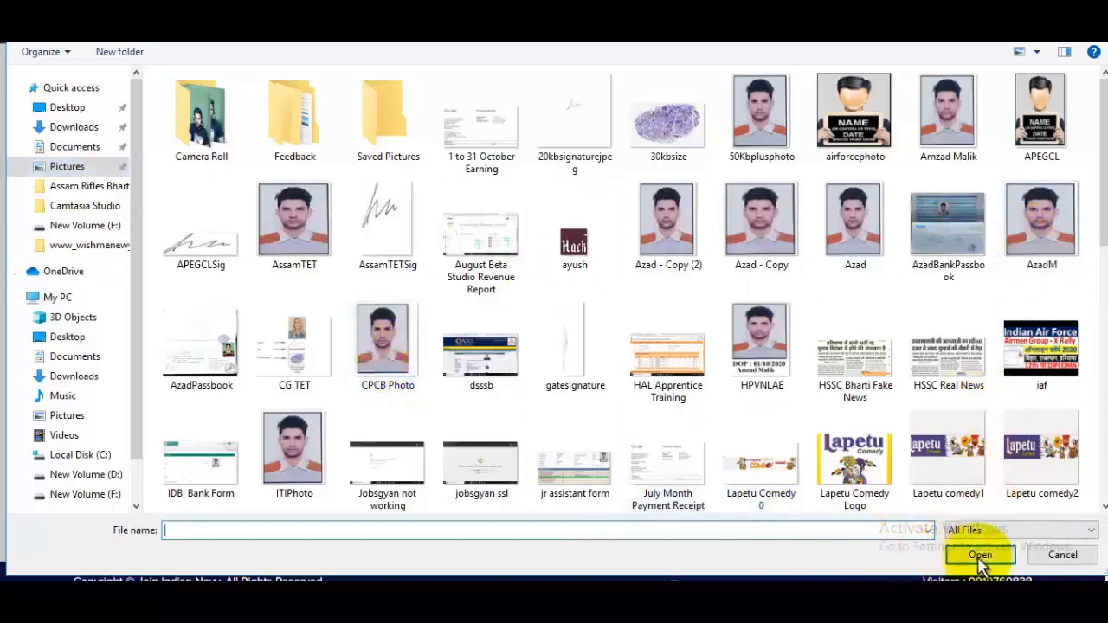
{"action": "left_click", "coordinate": [1041, 220]}
{"action": "left_click", "coordinate": [979, 554]}
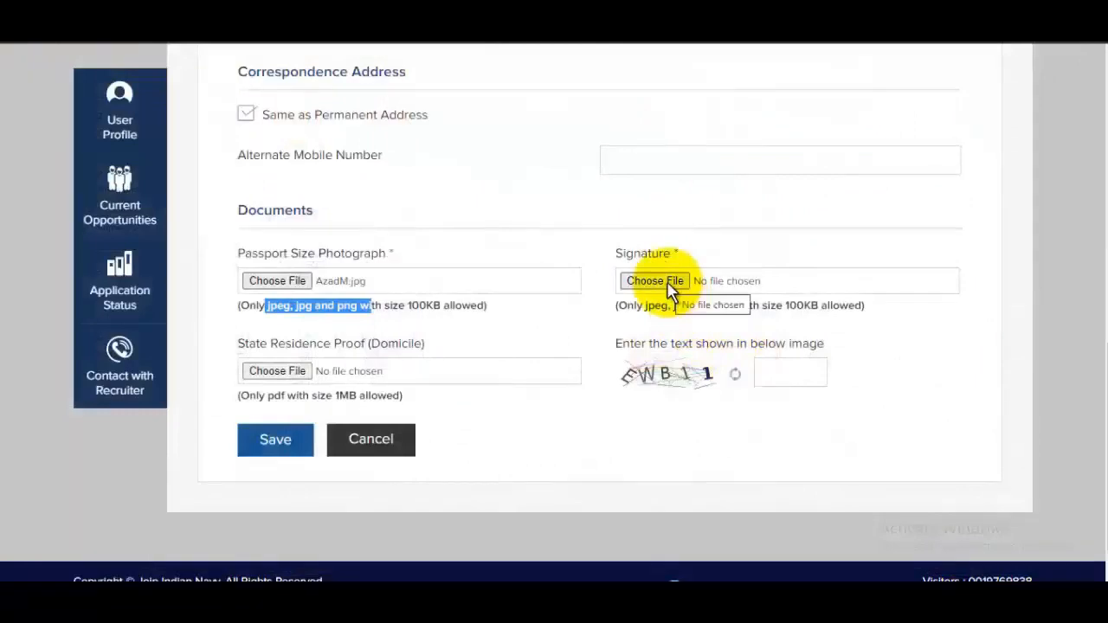
Attach signaturerandom.jpg from the Pictures folder as the candidate's signature.
{"action": "left_click", "coordinate": [668, 283]}
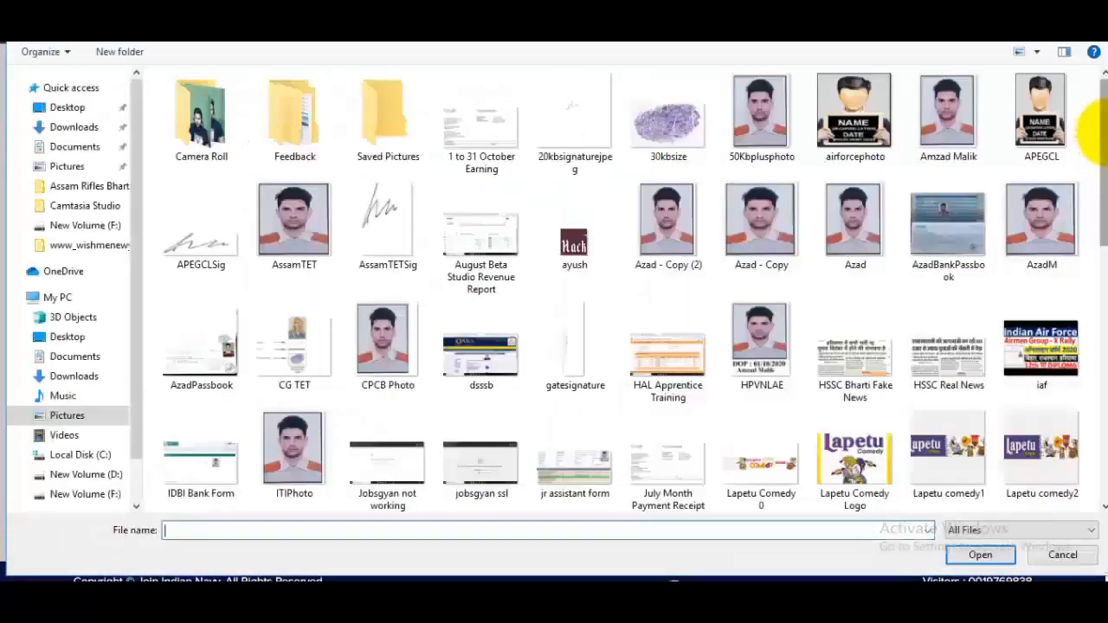
{"action": "left_click_drag", "start_coordinate": [1102, 180], "coordinate": [1101, 414]}
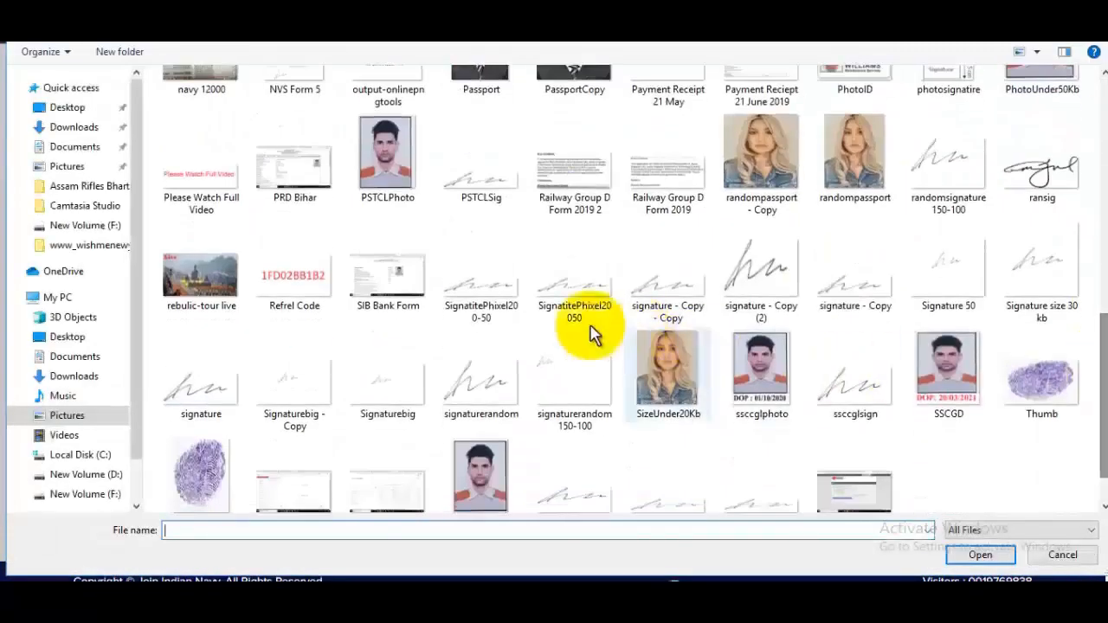
{"action": "left_click", "coordinate": [493, 384]}
{"action": "left_click", "coordinate": [1003, 555]}
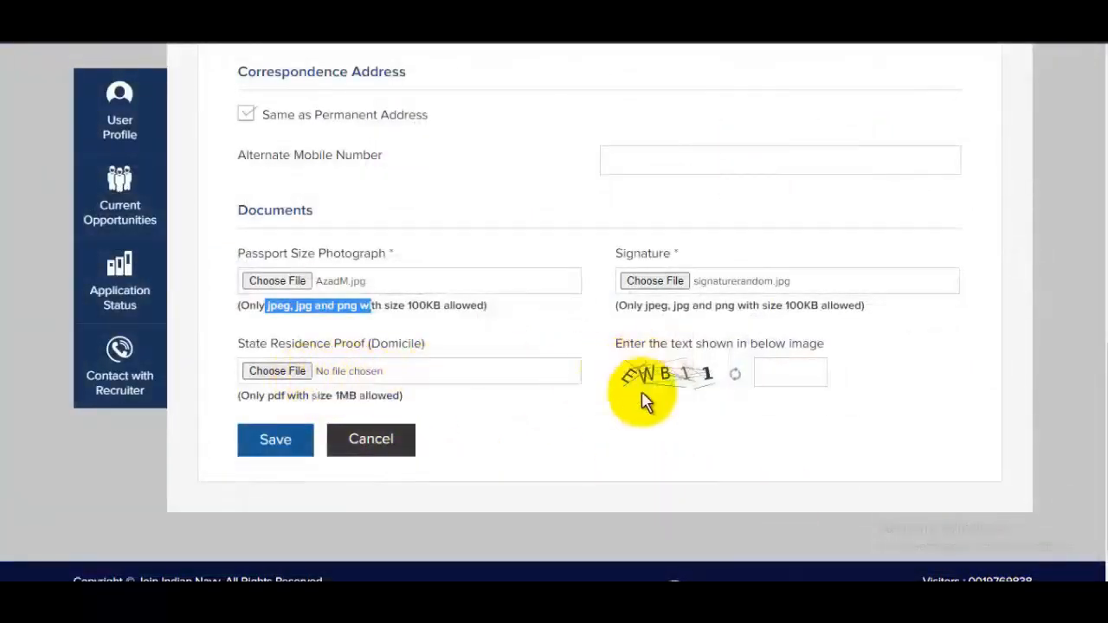
Attach 33.pdf from the Downloads folder as the state residence proof (domicile).
{"action": "left_click", "coordinate": [381, 370]}
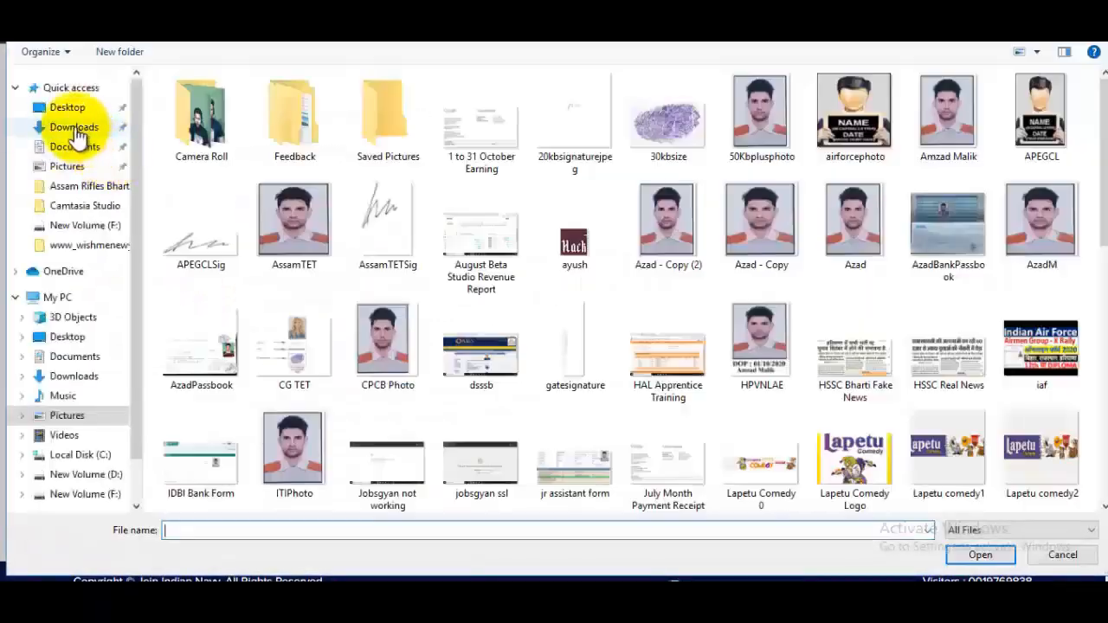
{"action": "left_click", "coordinate": [75, 127]}
{"action": "left_click", "coordinate": [442, 529]}
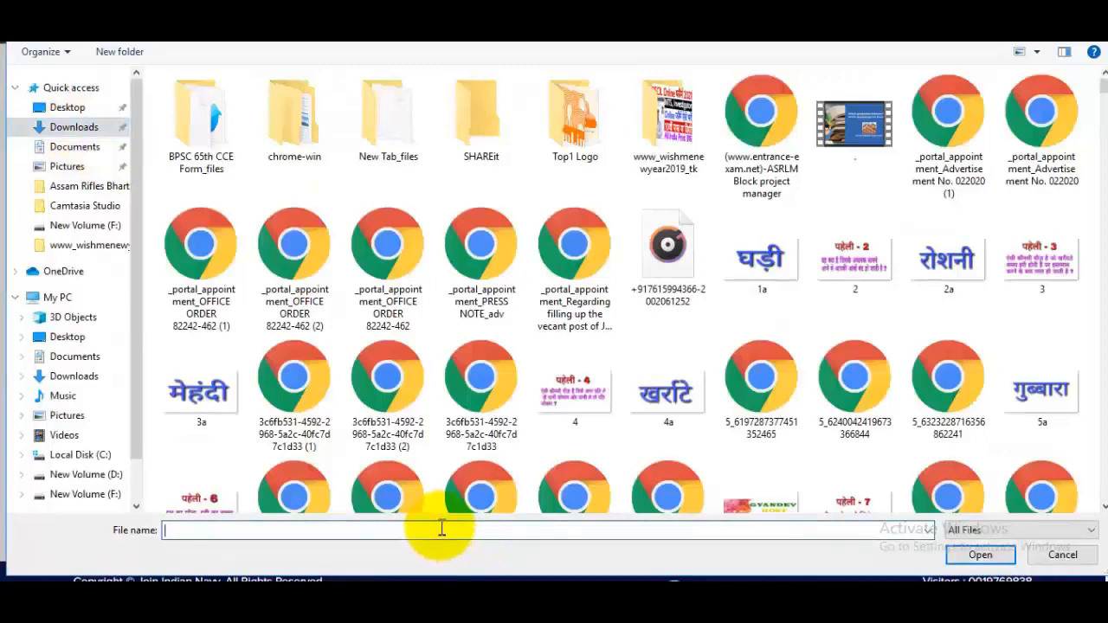
{"action": "type", "text": "33"}
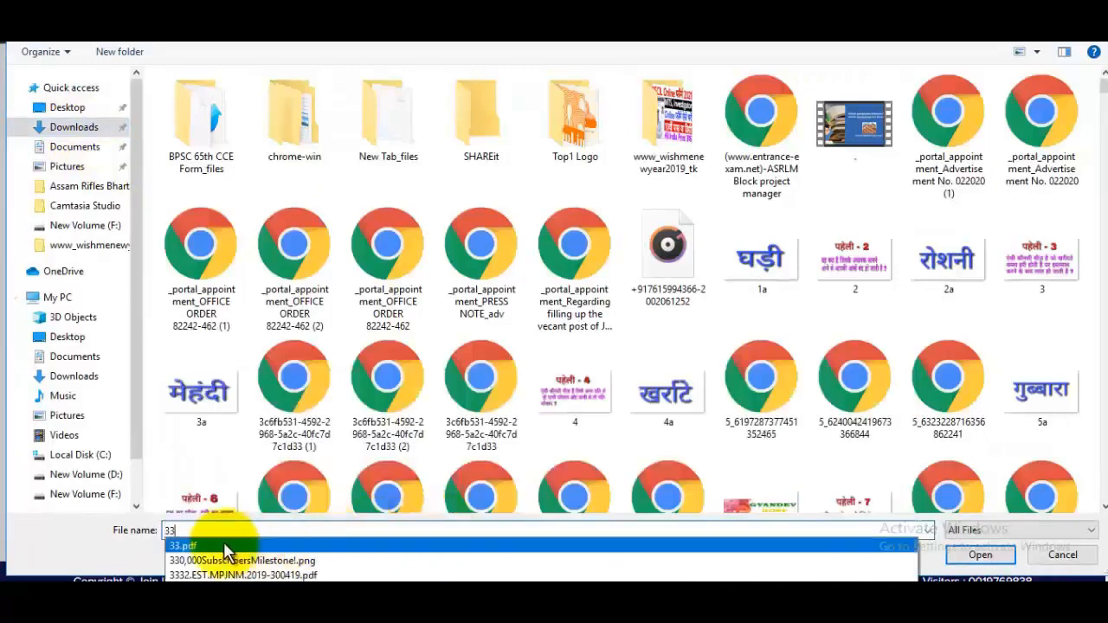
{"action": "left_click", "coordinate": [708, 545]}
{"action": "left_click", "coordinate": [979, 554]}
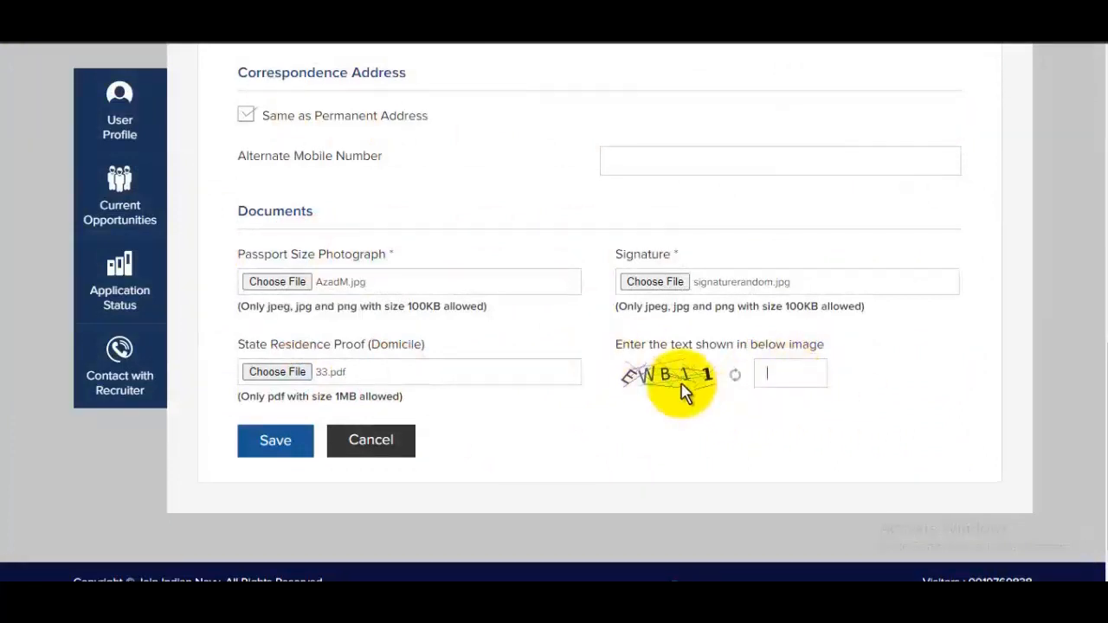
Enter the captcha text and save the communication particulars.
{"action": "scroll", "coordinate": [611, 217], "scroll_direction": "up", "scroll_amount": 1}
{"action": "scroll", "coordinate": [617, 223], "scroll_direction": "down", "scroll_amount": 2}
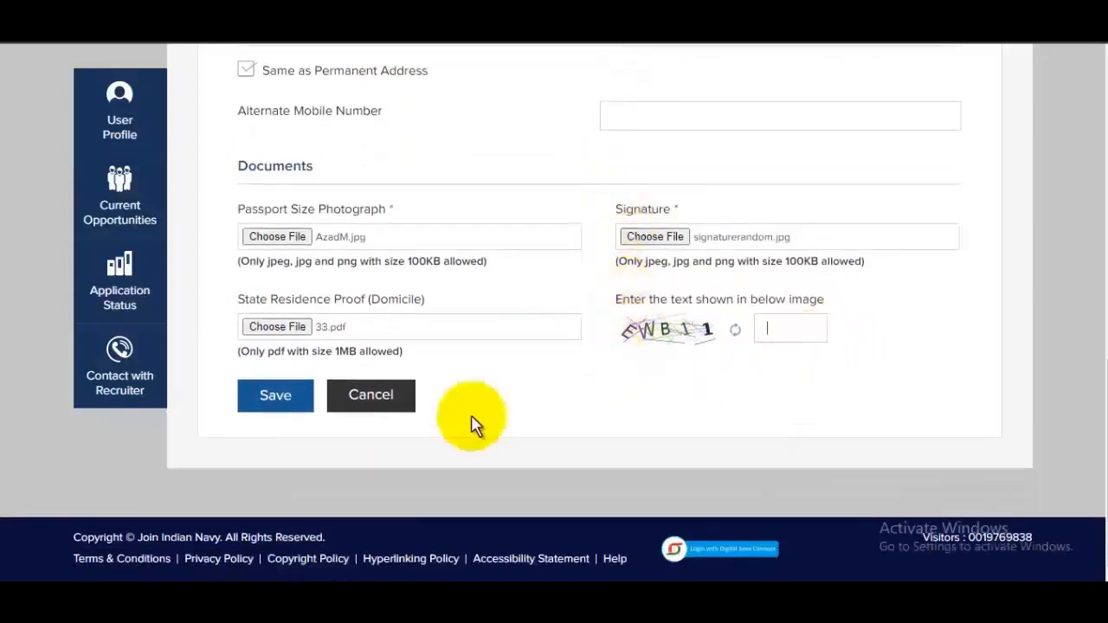
{"action": "left_click", "coordinate": [275, 397]}
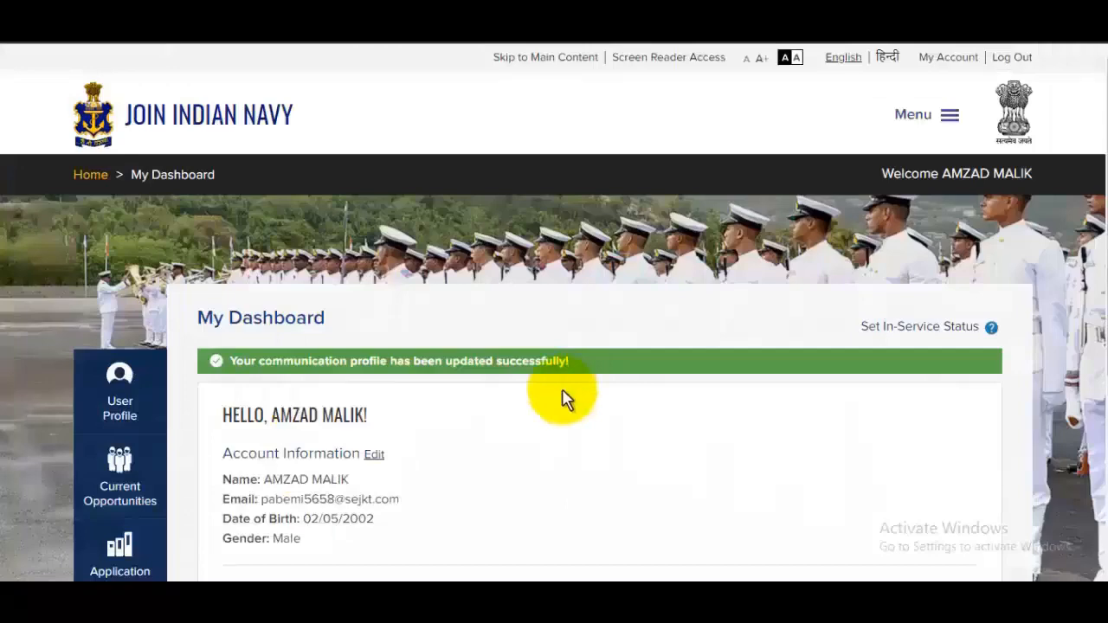
Open the current officer opportunities and choose to apply for the 10PLUS 2 BTECH (Executive & Technical) and (Education) 01/2023 entry.
{"action": "scroll", "coordinate": [563, 396], "scroll_direction": "down", "scroll_amount": 4}
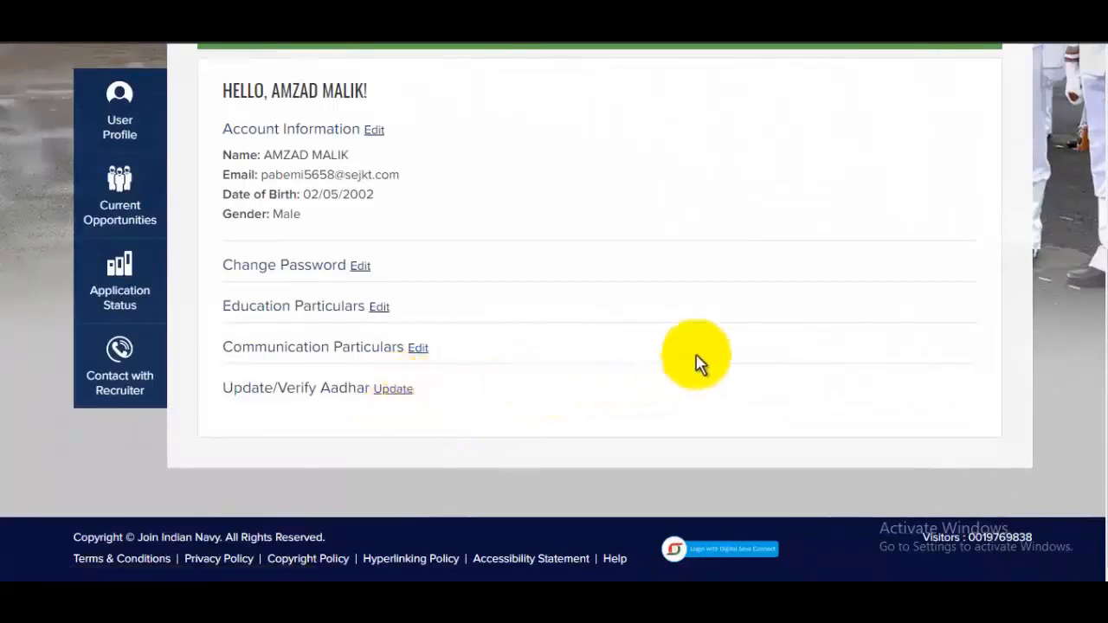
{"action": "scroll", "coordinate": [699, 363], "scroll_direction": "up", "scroll_amount": 1}
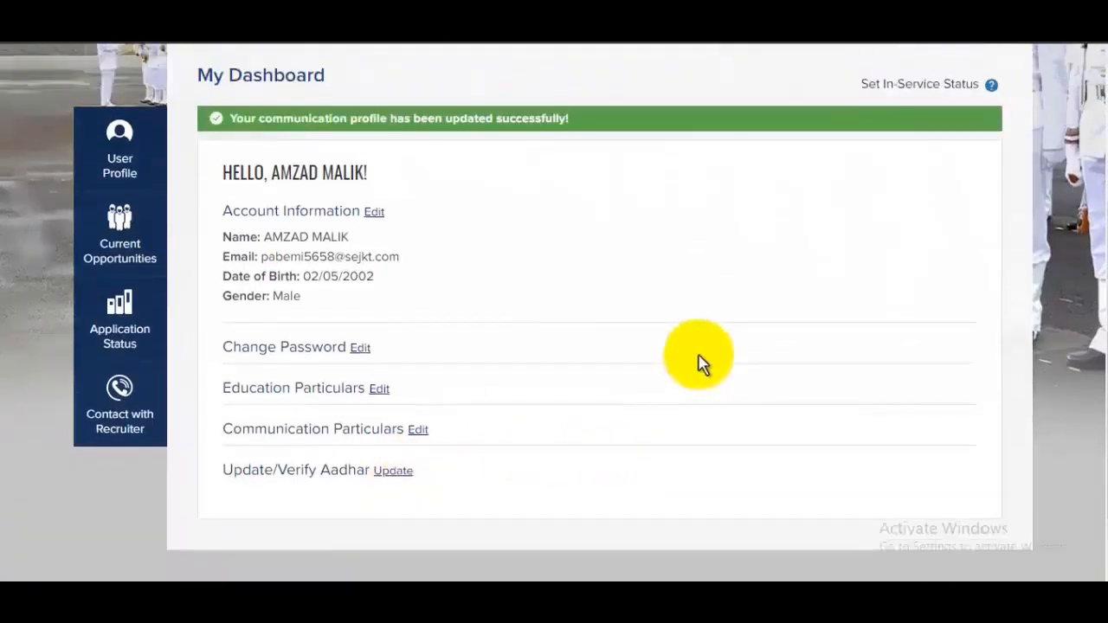
{"action": "left_click", "coordinate": [130, 273]}
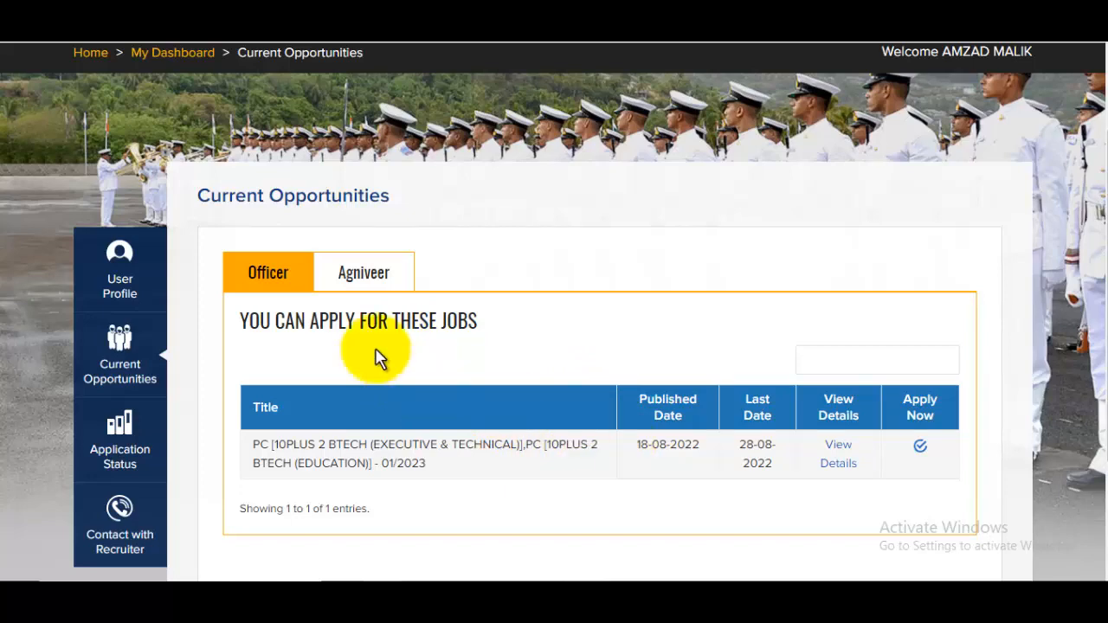
{"action": "left_click", "coordinate": [922, 450]}
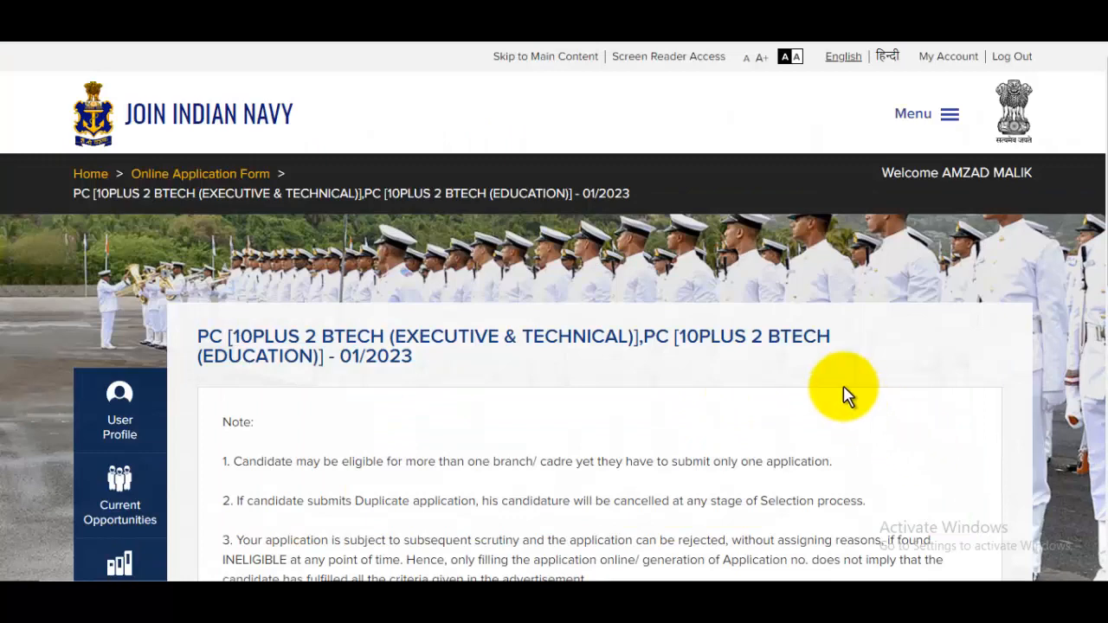
Accept the terms, the online examination and fee condition and the advertisement declaration, and start the application.
{"action": "scroll", "coordinate": [837, 385], "scroll_direction": "down", "scroll_amount": 10}
{"action": "scroll", "coordinate": [406, 186], "scroll_direction": "up", "scroll_amount": 2}
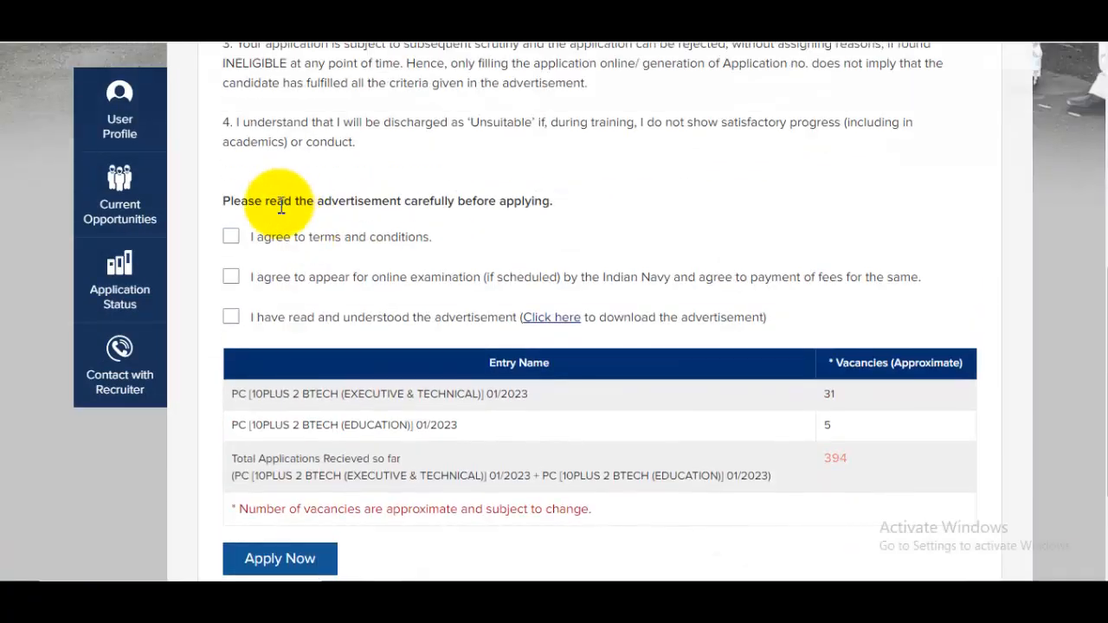
{"action": "left_click", "coordinate": [231, 317]}
{"action": "left_click", "coordinate": [232, 278]}
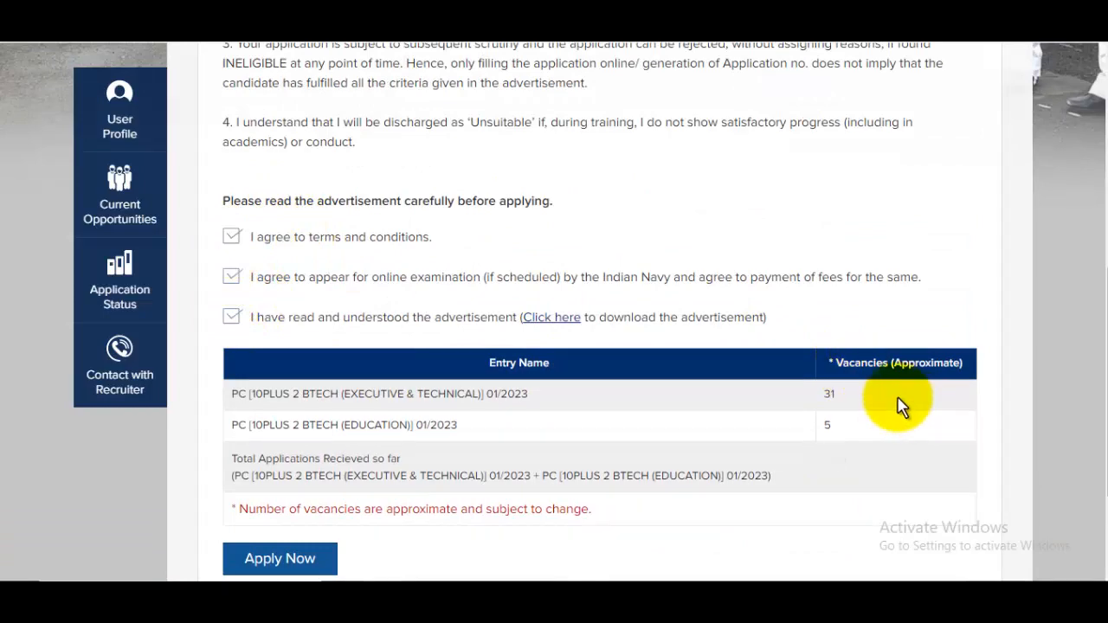
{"action": "scroll", "coordinate": [891, 408], "scroll_direction": "down", "scroll_amount": 2}
{"action": "left_click", "coordinate": [324, 405]}
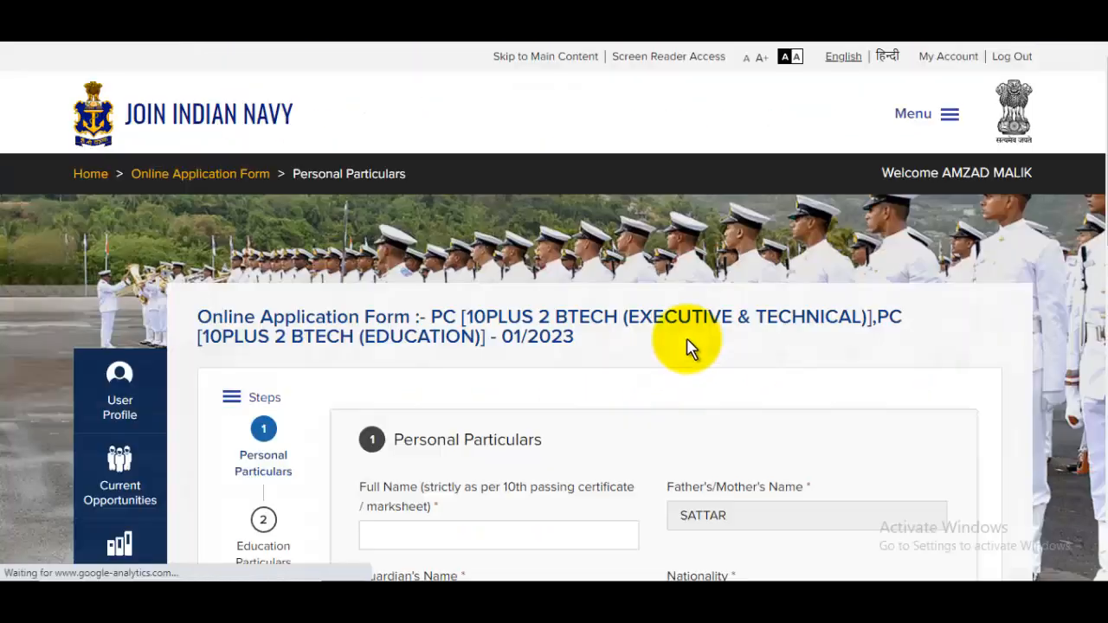
Enter the candidate's full name in the application's personal particulars.
{"action": "scroll", "coordinate": [690, 348], "scroll_direction": "down", "scroll_amount": 2}
{"action": "left_click", "coordinate": [509, 351]}
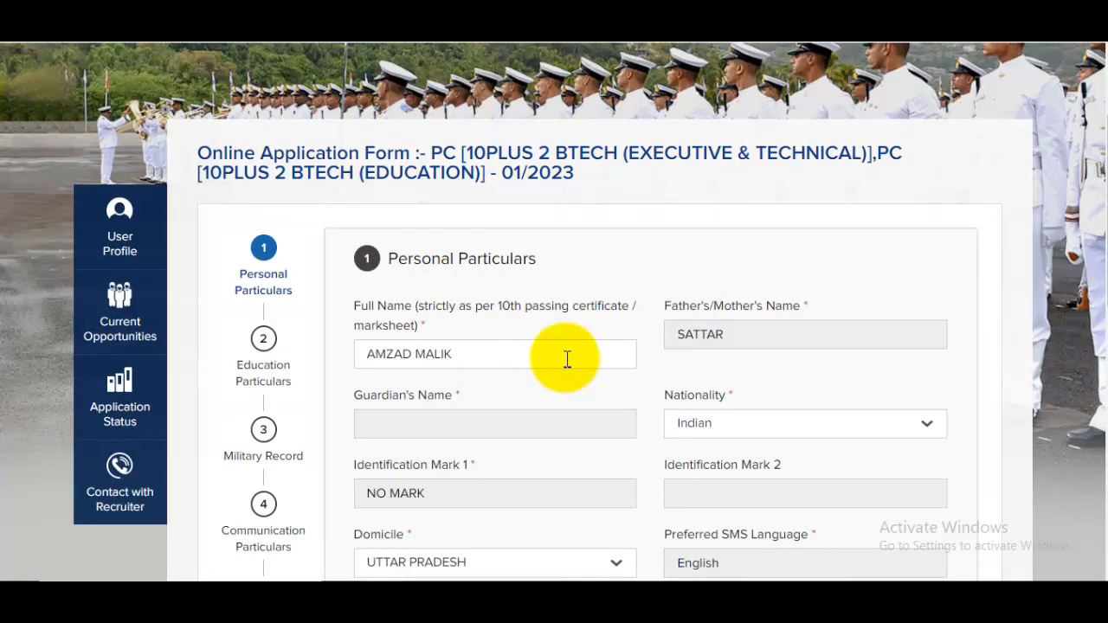
{"action": "scroll", "coordinate": [781, 366], "scroll_direction": "down", "scroll_amount": 1}
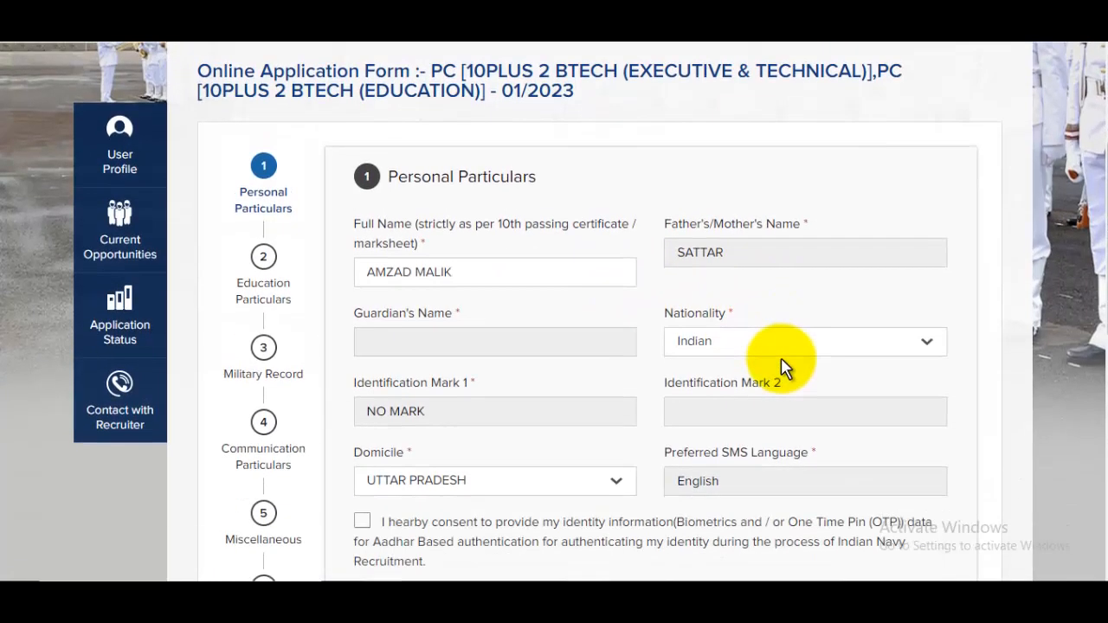
Consent to Aadhaar-based identity authentication and enter the last four digits of the candidate's Aadhaar number.
{"action": "scroll", "coordinate": [781, 367], "scroll_direction": "down", "scroll_amount": 2}
{"action": "left_click", "coordinate": [361, 356]}
{"action": "scroll", "coordinate": [629, 346], "scroll_direction": "down", "scroll_amount": 1}
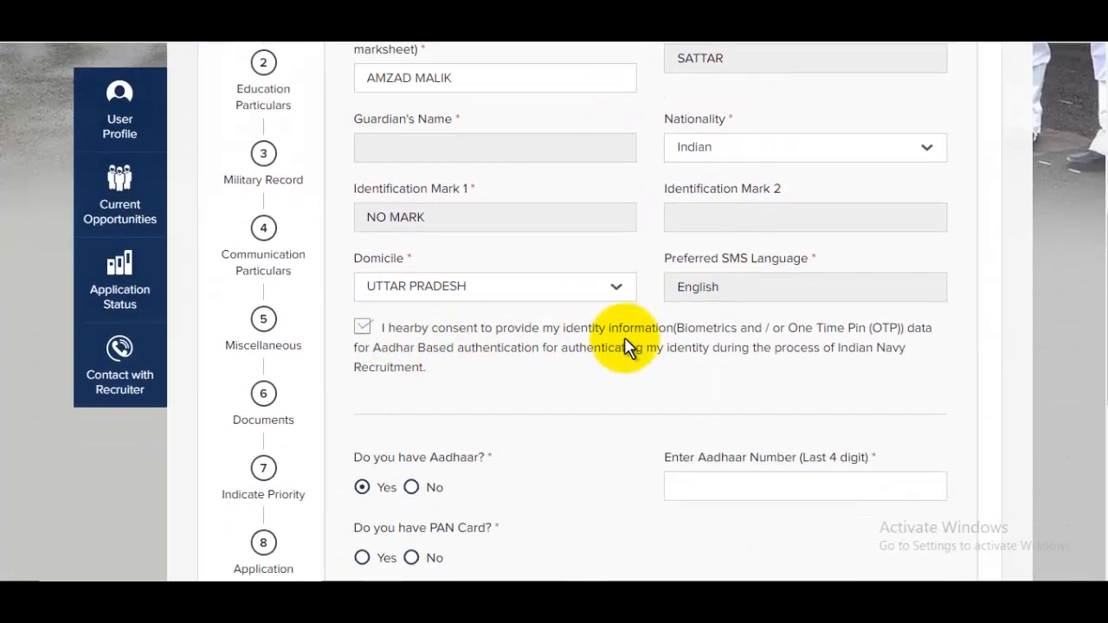
{"action": "scroll", "coordinate": [629, 346], "scroll_direction": "down", "scroll_amount": 2}
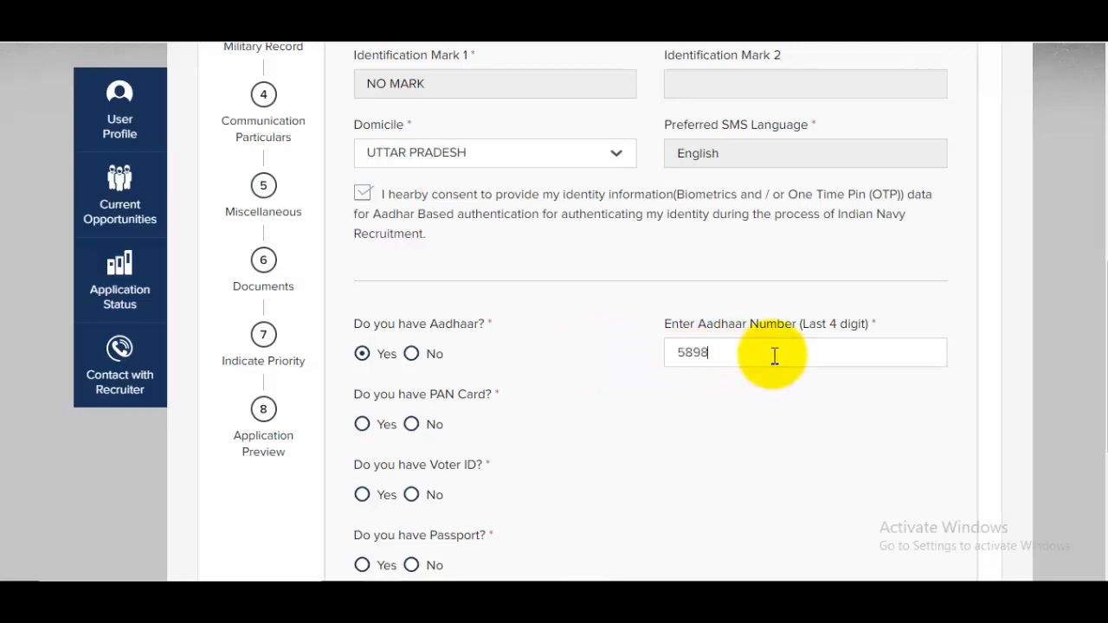
{"action": "scroll", "coordinate": [774, 354], "scroll_direction": "down", "scroll_amount": 2}
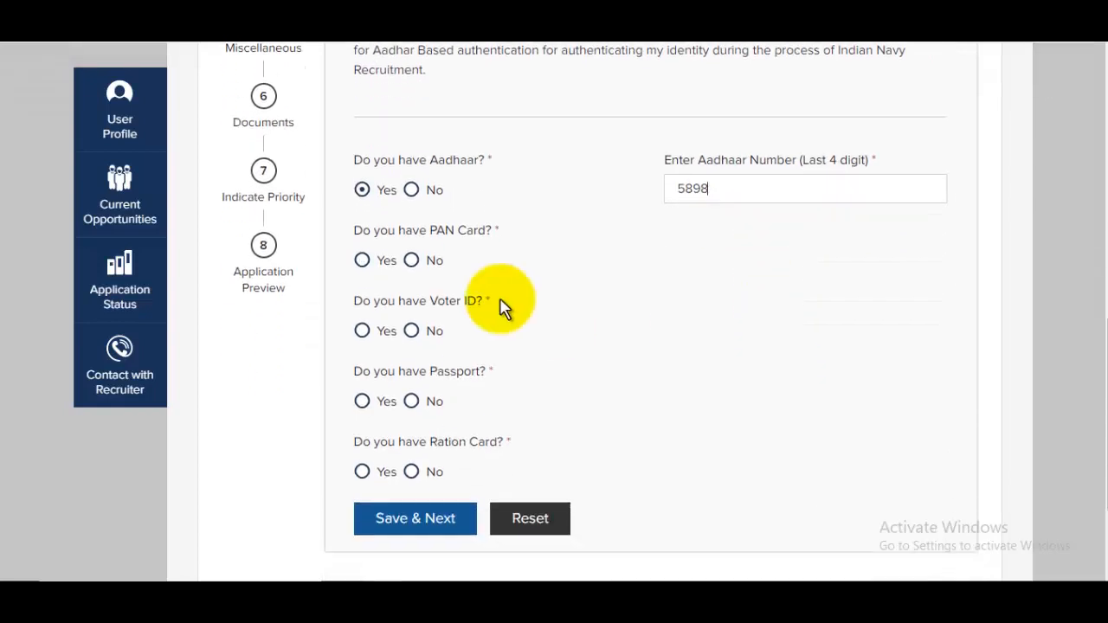
Answer No for PAN card, voter ID, passport and ration card, and save the personal particulars.
{"action": "left_click", "coordinate": [411, 262]}
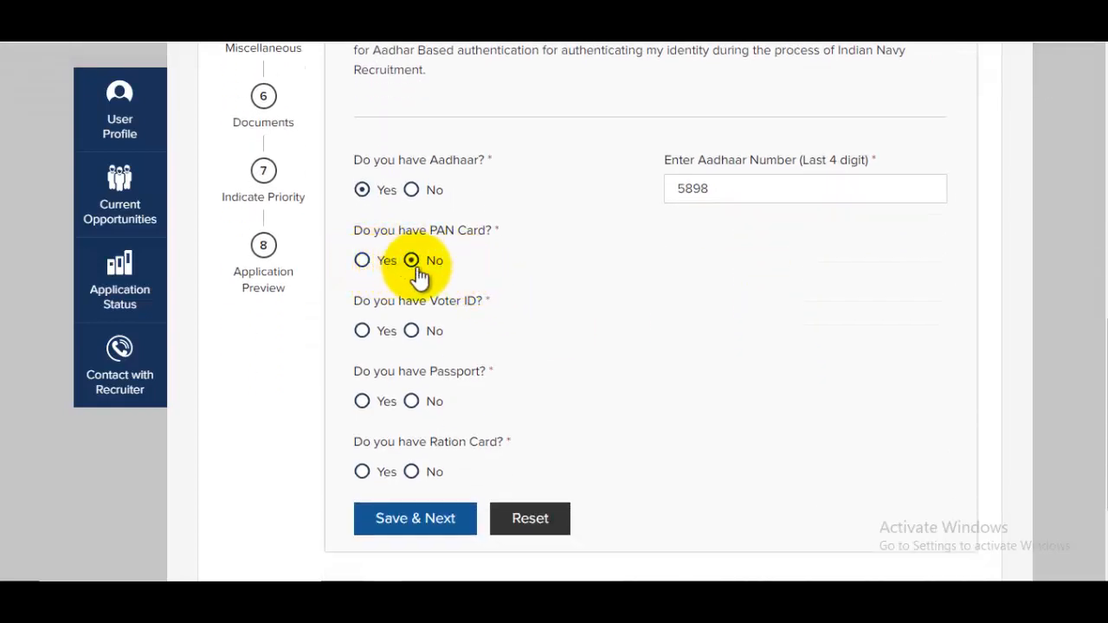
{"action": "left_click", "coordinate": [363, 262]}
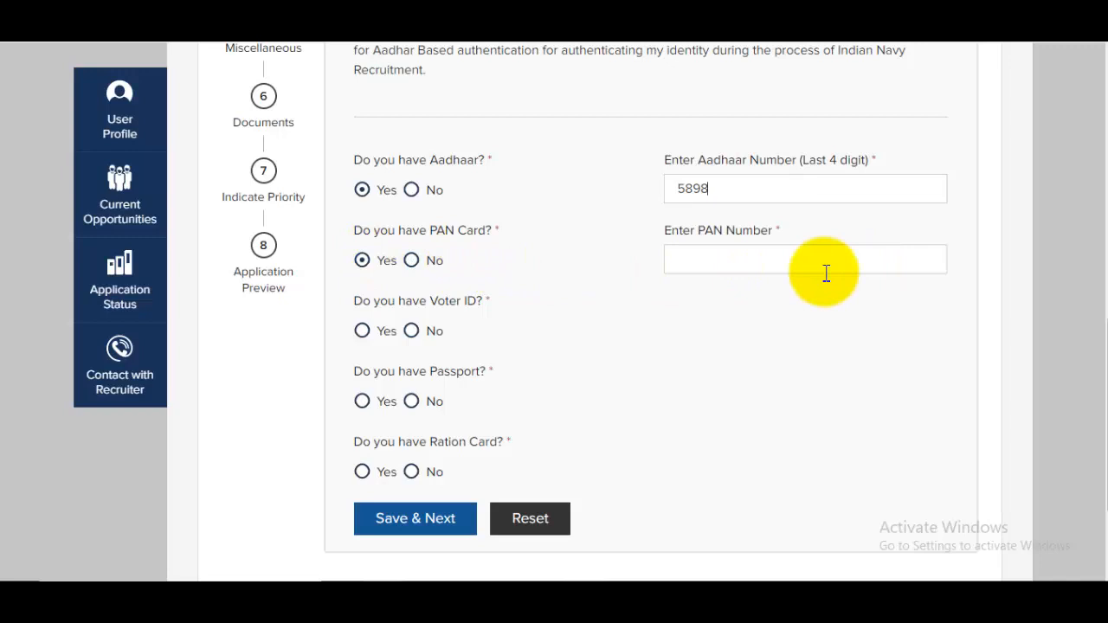
{"action": "left_click", "coordinate": [411, 262]}
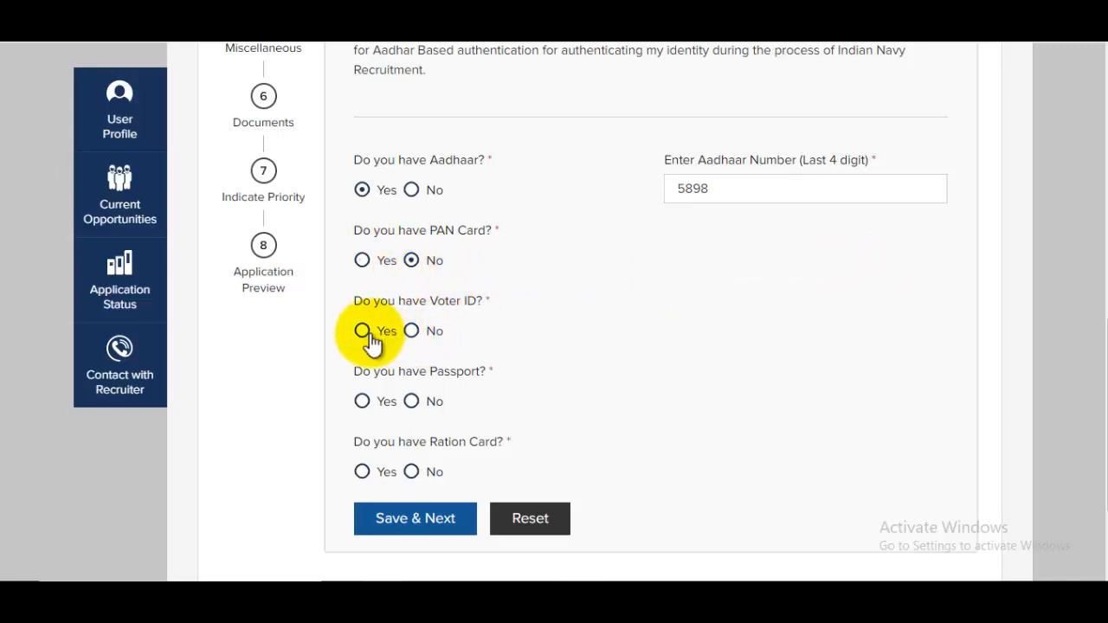
{"action": "left_click", "coordinate": [412, 331]}
{"action": "scroll", "coordinate": [455, 330], "scroll_direction": "down", "scroll_amount": 2}
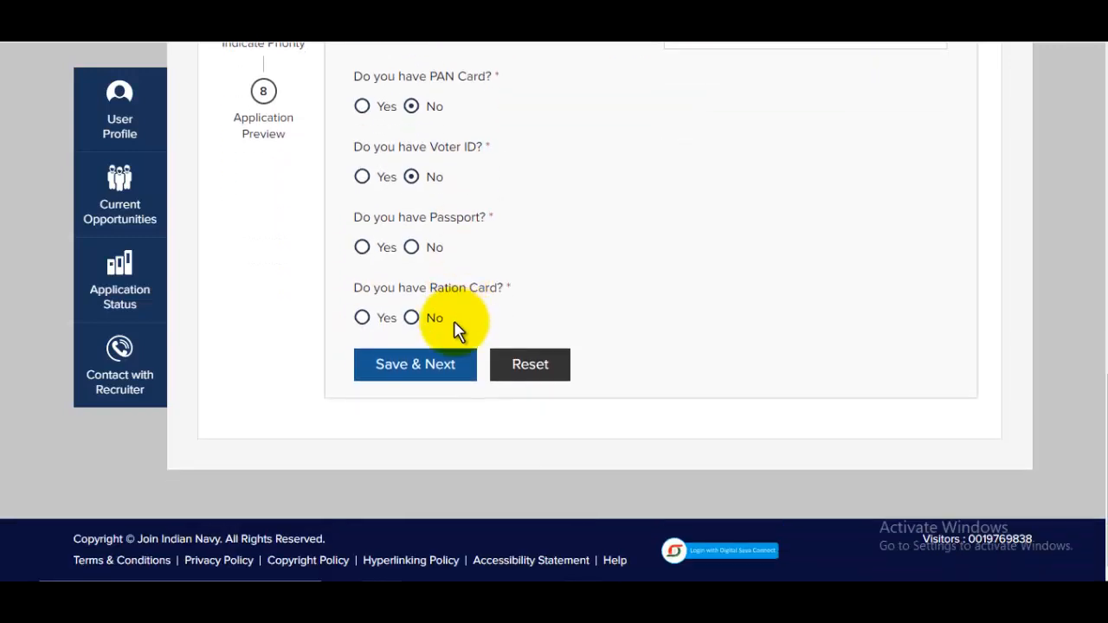
{"action": "left_click", "coordinate": [411, 245]}
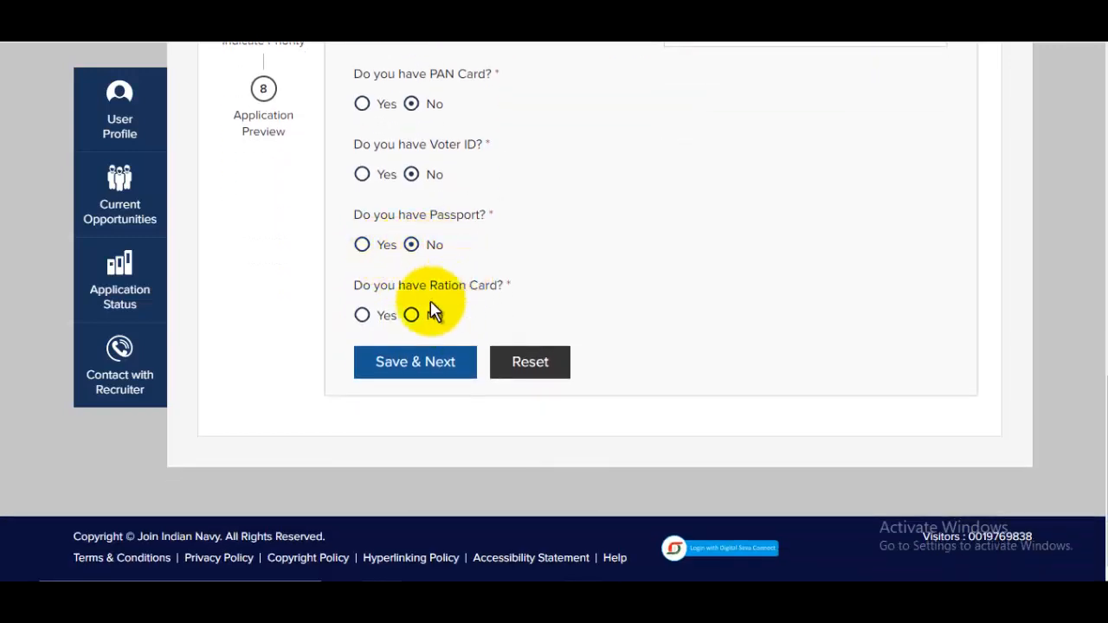
{"action": "left_click", "coordinate": [411, 315]}
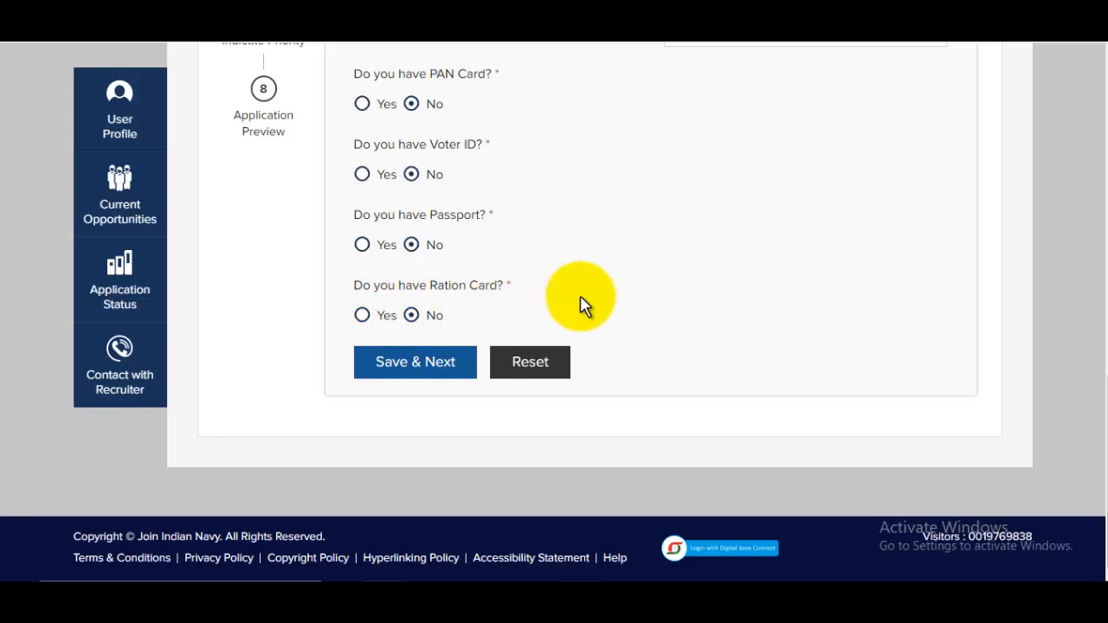
{"action": "left_click", "coordinate": [422, 370]}
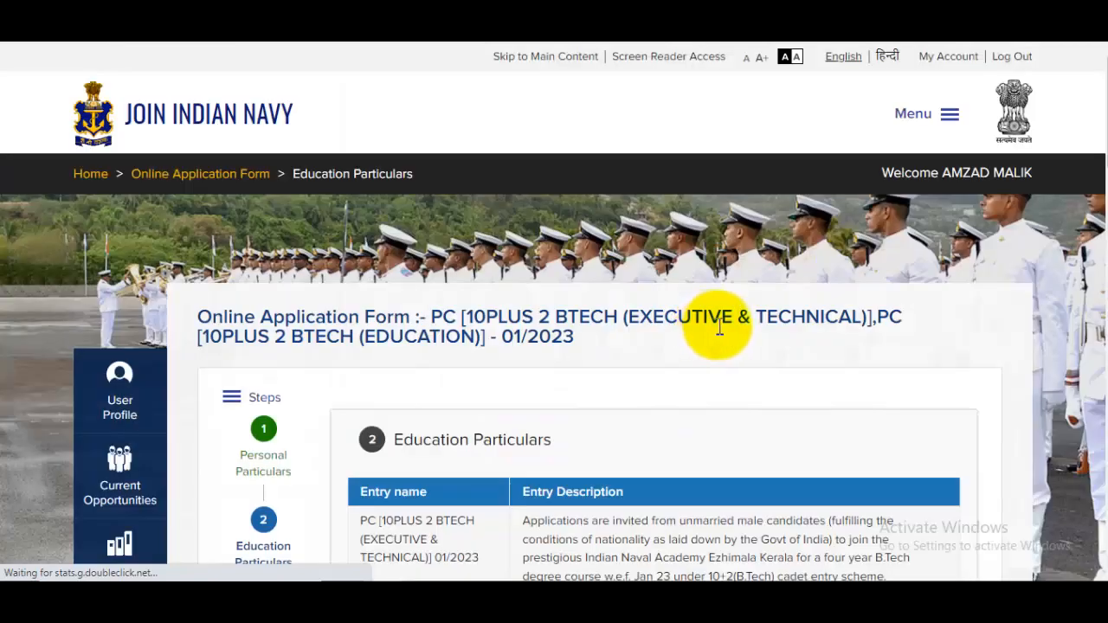
Try to include English and Hindi among the 12th Science subjects considered for the aggregate percentage.
{"action": "scroll", "coordinate": [736, 376], "scroll_direction": "down", "scroll_amount": 4}
{"action": "scroll", "coordinate": [740, 383], "scroll_direction": "down", "scroll_amount": 4}
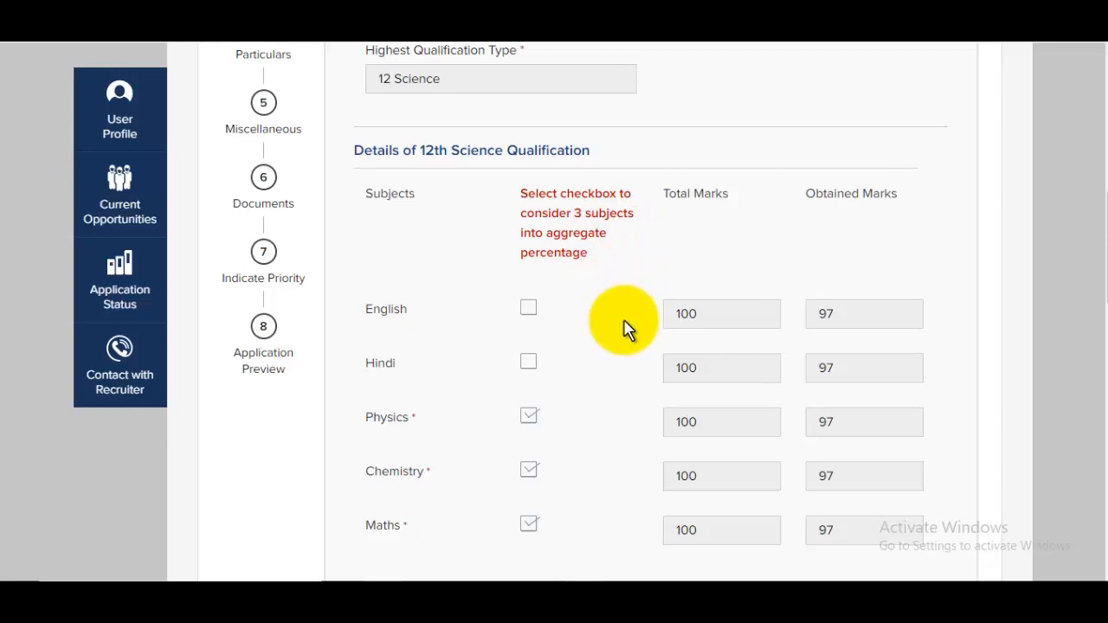
{"action": "scroll", "coordinate": [626, 329], "scroll_direction": "down", "scroll_amount": 1}
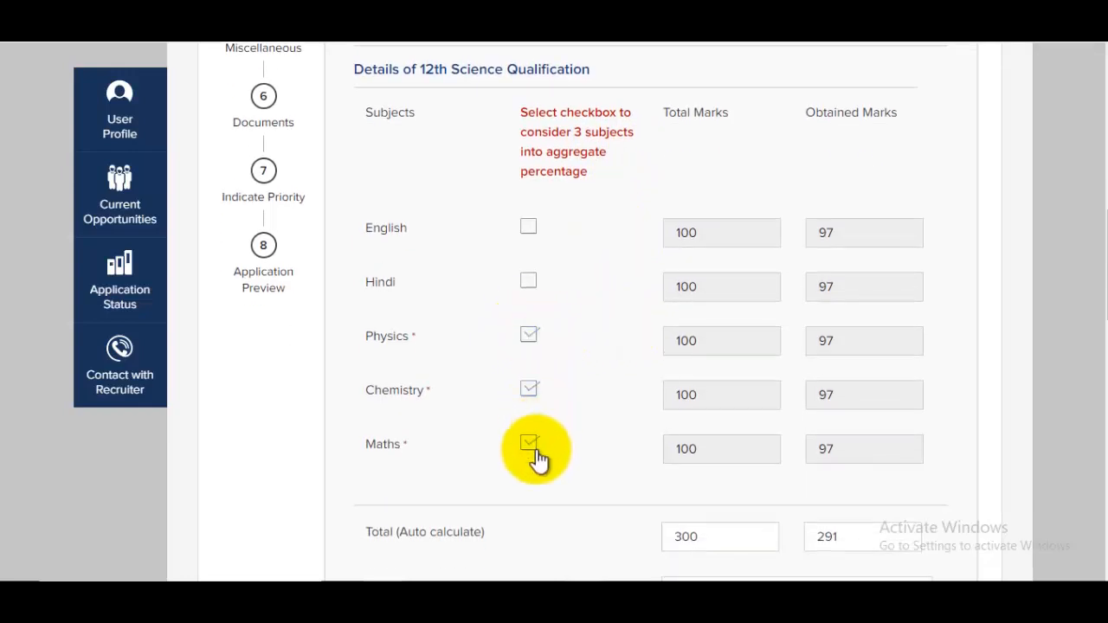
{"action": "left_click", "coordinate": [529, 229]}
{"action": "left_click", "coordinate": [528, 284]}
{"action": "left_click", "coordinate": [529, 229]}
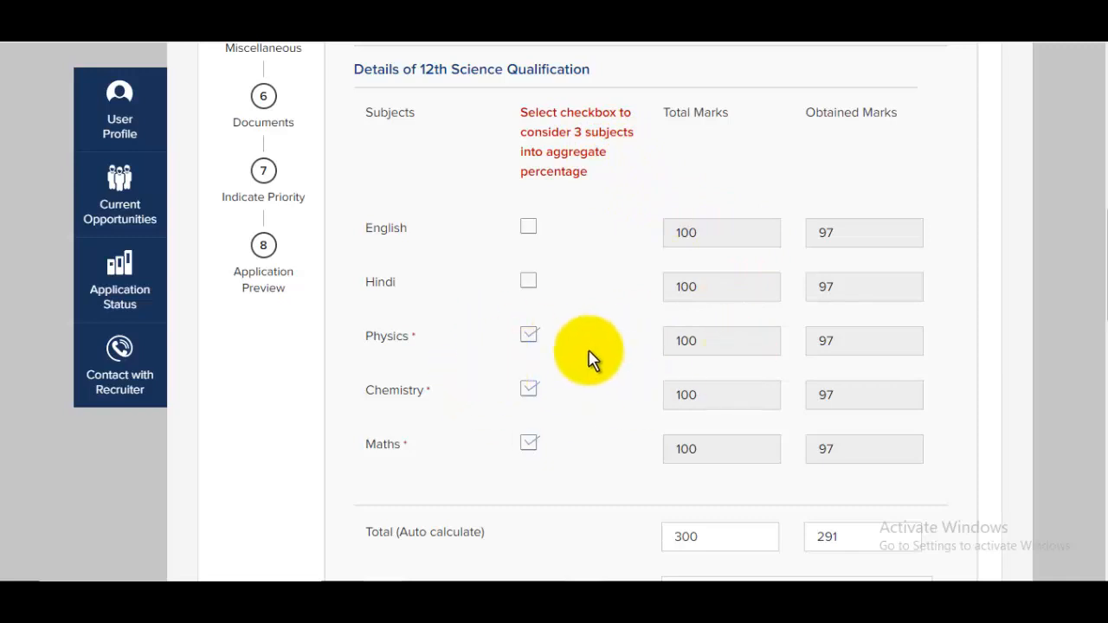
Enter 158 as the All India Rank in the JEE rank details and activate the application number field.
{"action": "scroll", "coordinate": [611, 385], "scroll_direction": "down", "scroll_amount": 6}
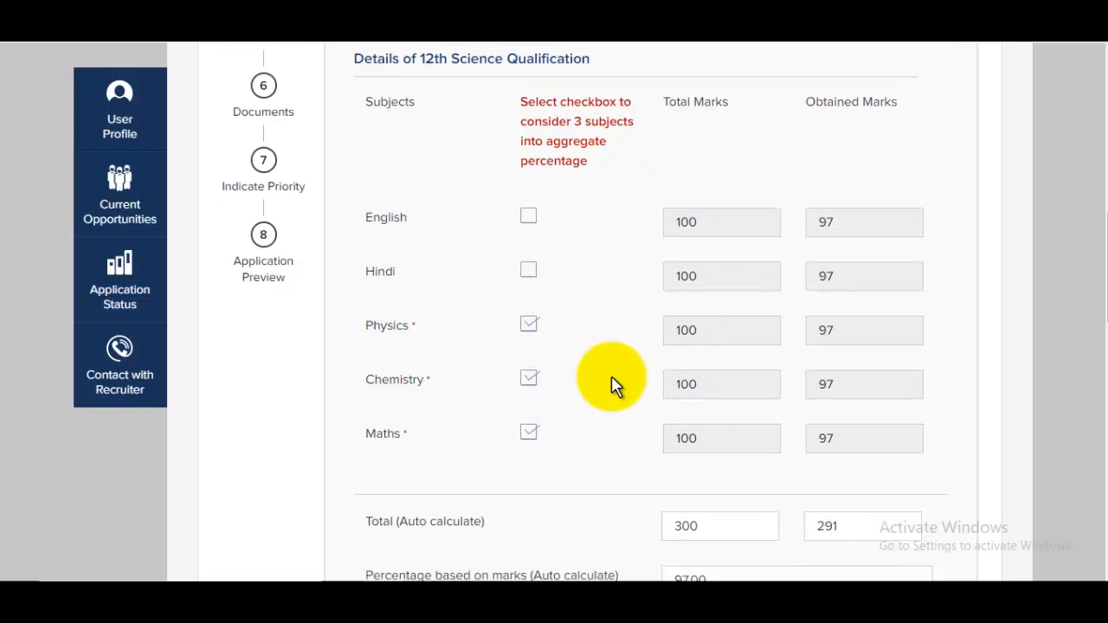
{"action": "scroll", "coordinate": [611, 359], "scroll_direction": "down", "scroll_amount": 7}
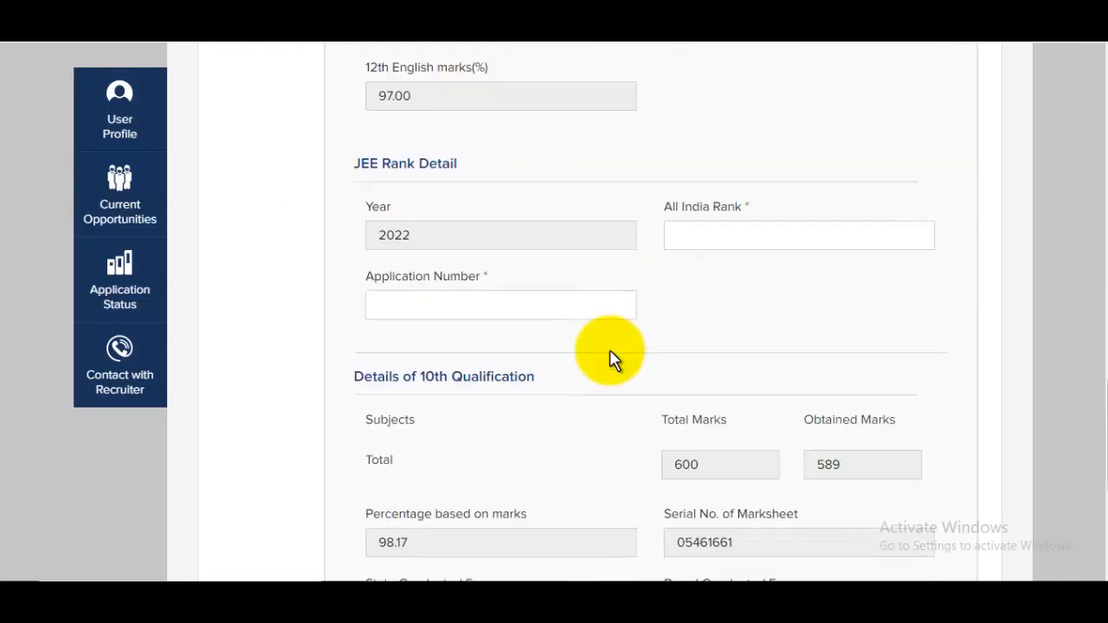
{"action": "scroll", "coordinate": [611, 359], "scroll_direction": "up", "scroll_amount": 3}
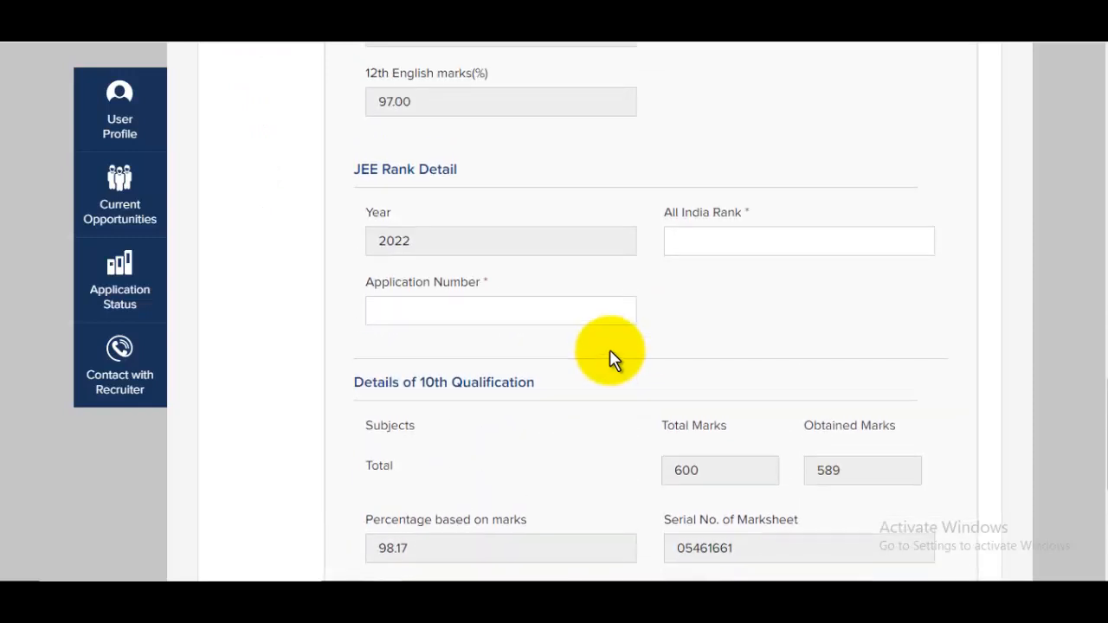
{"action": "scroll", "coordinate": [430, 346], "scroll_direction": "up", "scroll_amount": 2}
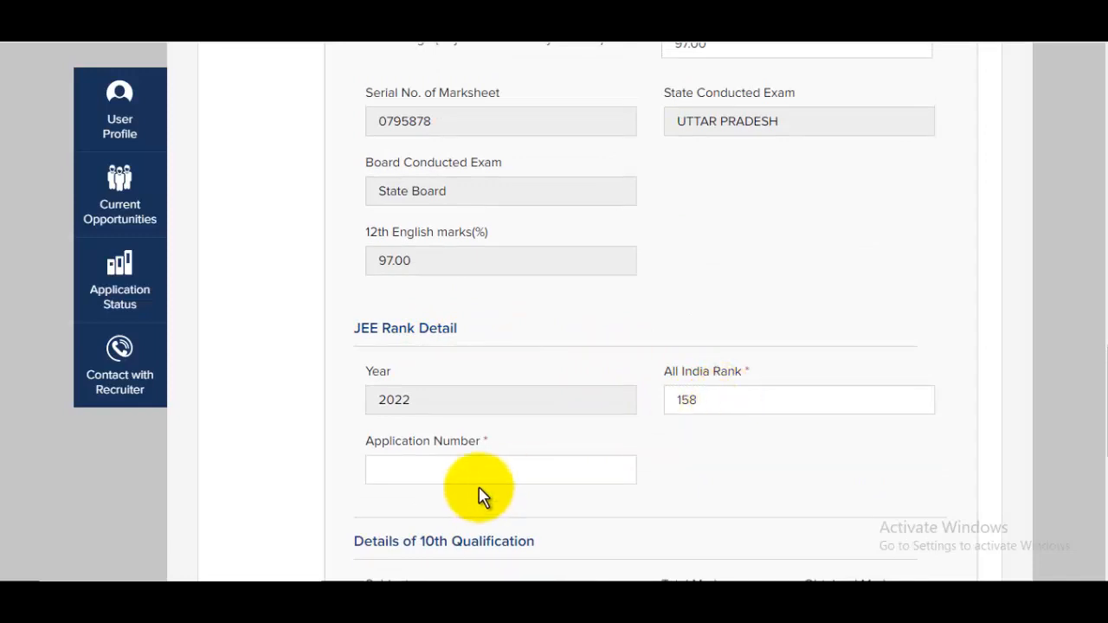
{"action": "left_click", "coordinate": [483, 463]}
Enter 100 as the 10th total English marks and 95 as the obtained marks, and go on to the Military Record section.
{"action": "scroll", "coordinate": [634, 271], "scroll_direction": "down", "scroll_amount": 4}
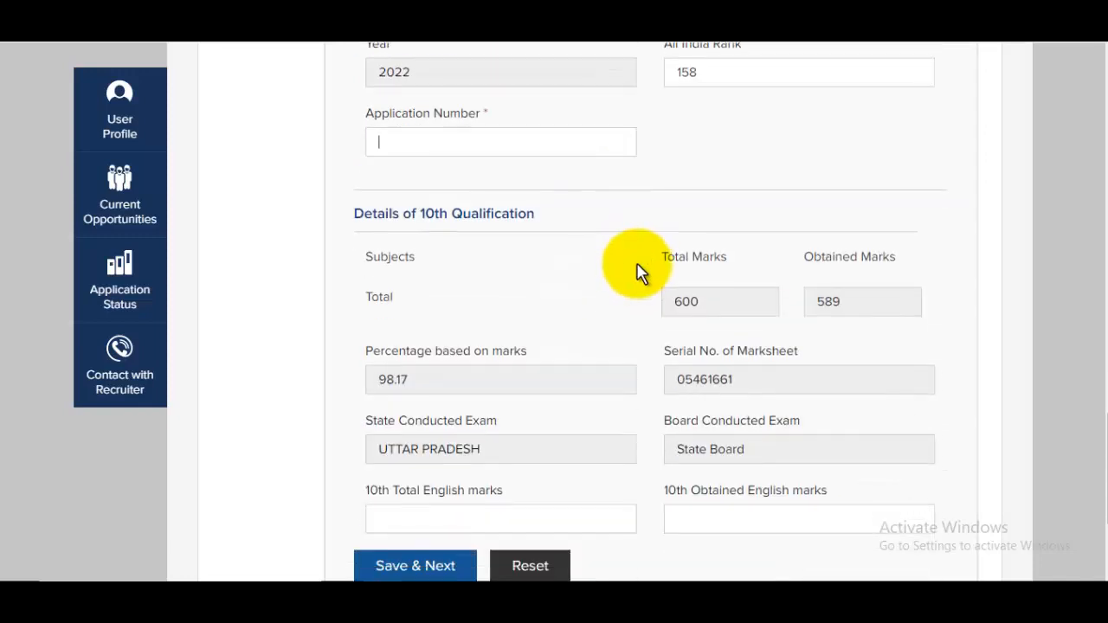
{"action": "scroll", "coordinate": [640, 275], "scroll_direction": "down", "scroll_amount": 1}
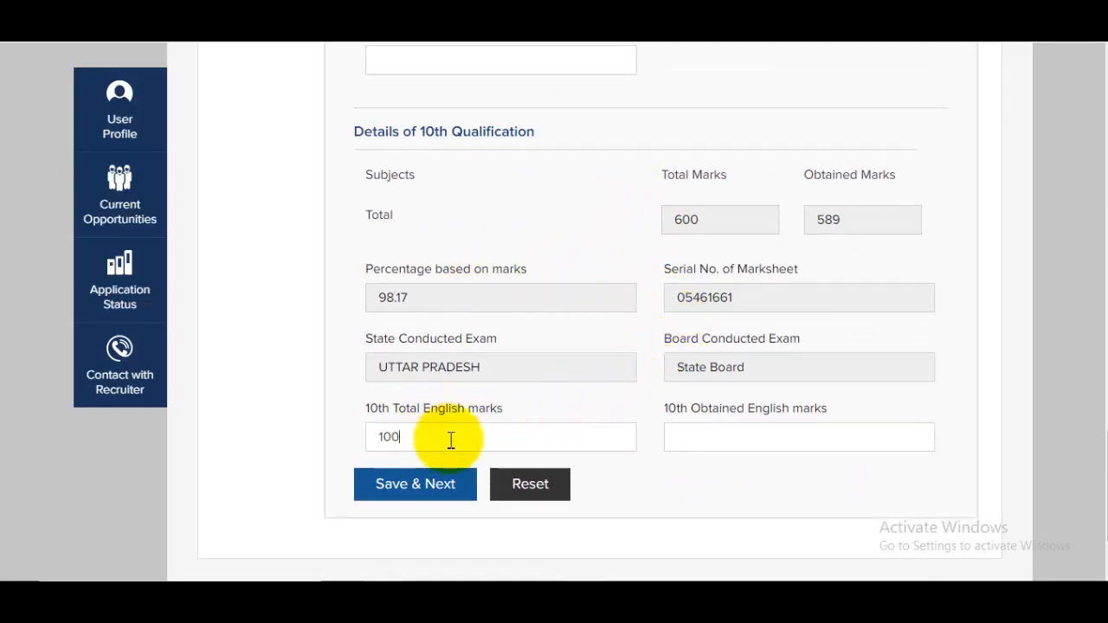
{"action": "left_click", "coordinate": [723, 440]}
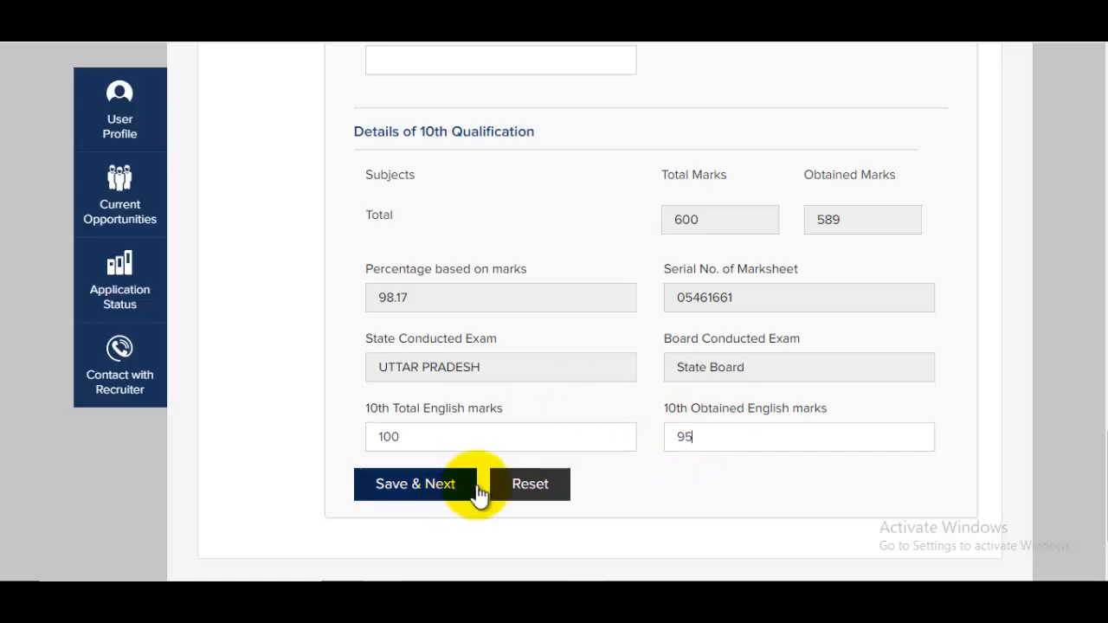
{"action": "left_click", "coordinate": [479, 493]}
Review the Military Record questions, including the extra details requested when the NCC 'C' certificate question is answered Yes.
{"action": "scroll", "coordinate": [571, 419], "scroll_direction": "down", "scroll_amount": 1}
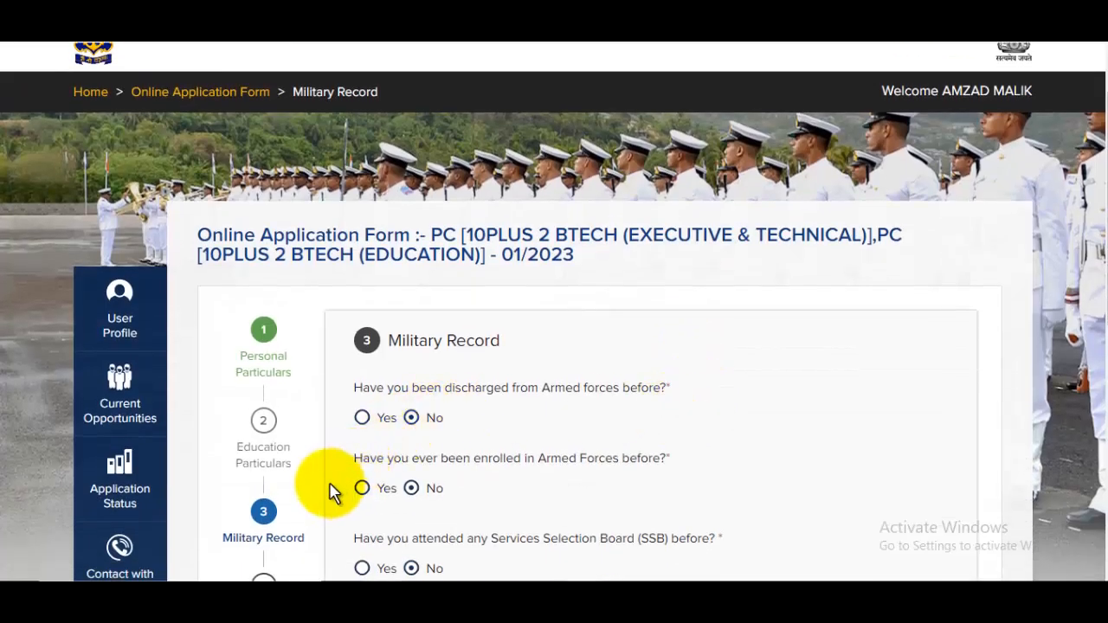
{"action": "scroll", "coordinate": [338, 470], "scroll_direction": "down", "scroll_amount": 2}
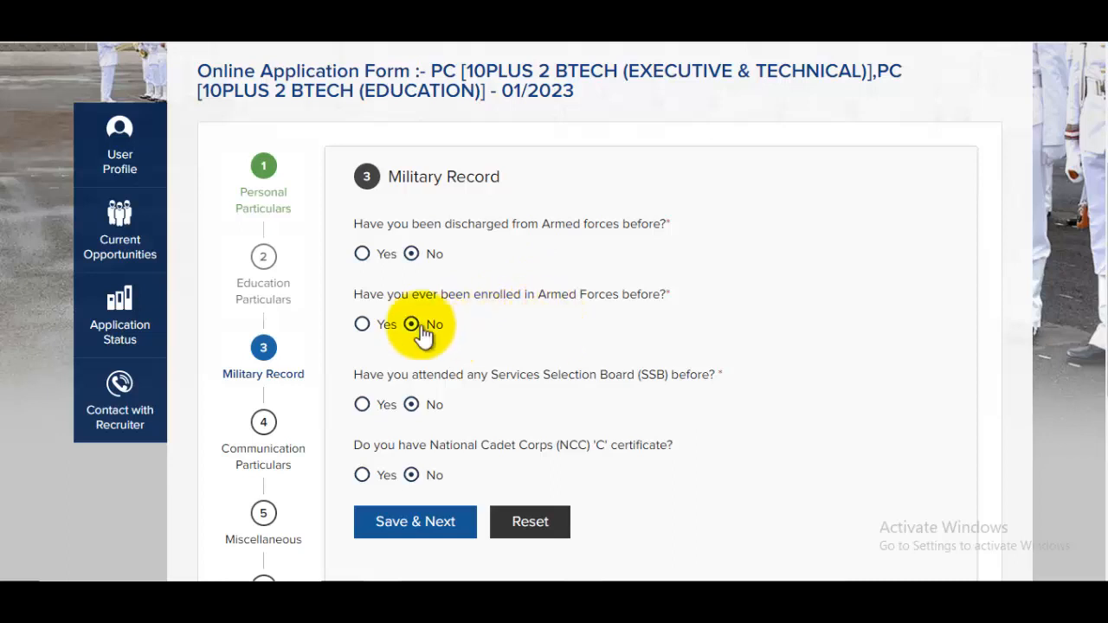
{"action": "scroll", "coordinate": [642, 363], "scroll_direction": "down", "scroll_amount": 2}
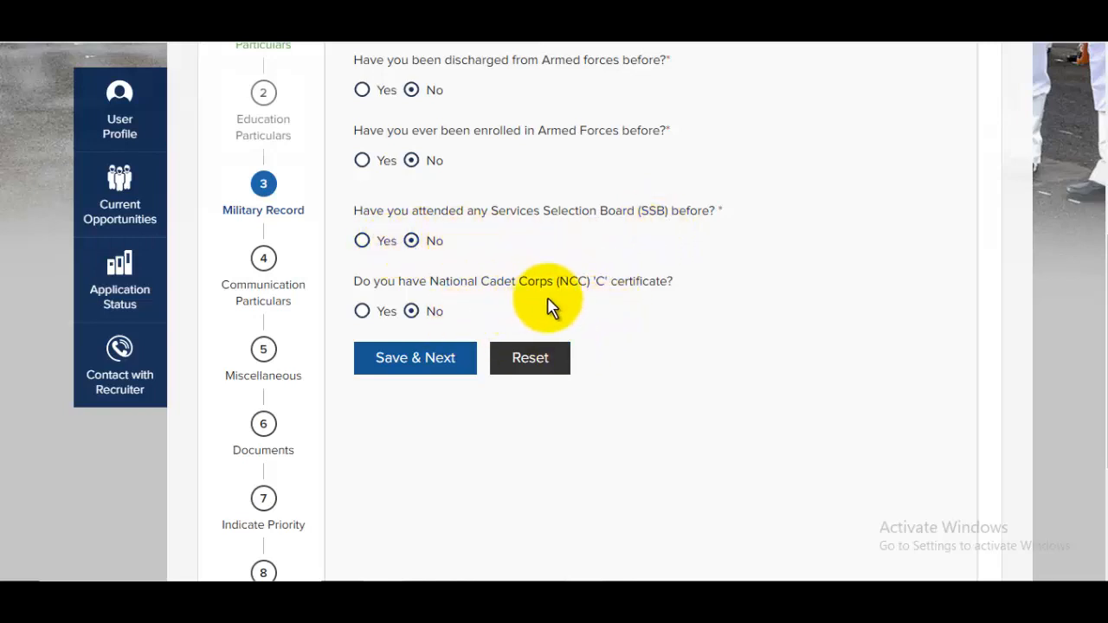
{"action": "scroll", "coordinate": [611, 301], "scroll_direction": "up", "scroll_amount": 1}
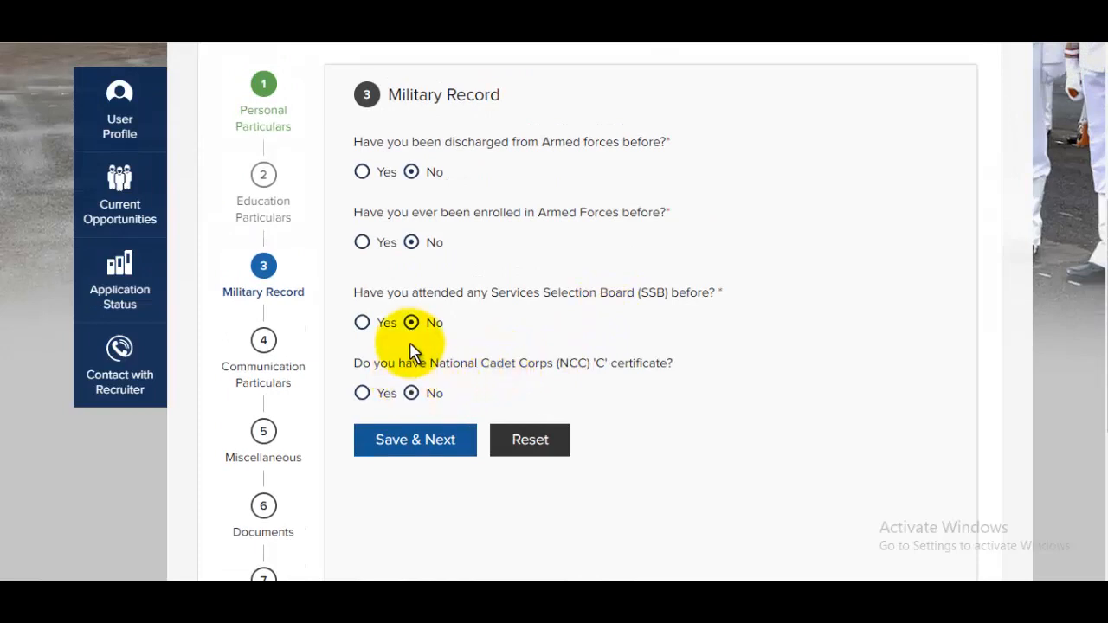
{"action": "scroll", "coordinate": [416, 355], "scroll_direction": "down", "scroll_amount": 1}
{"action": "left_click", "coordinate": [364, 314]}
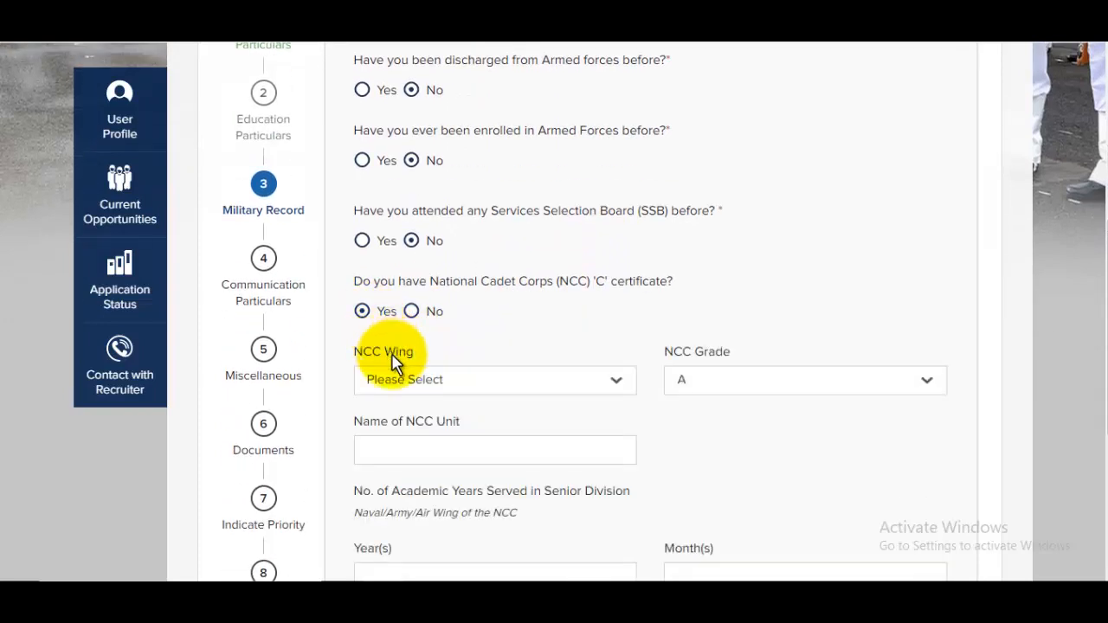
{"action": "left_click", "coordinate": [411, 313]}
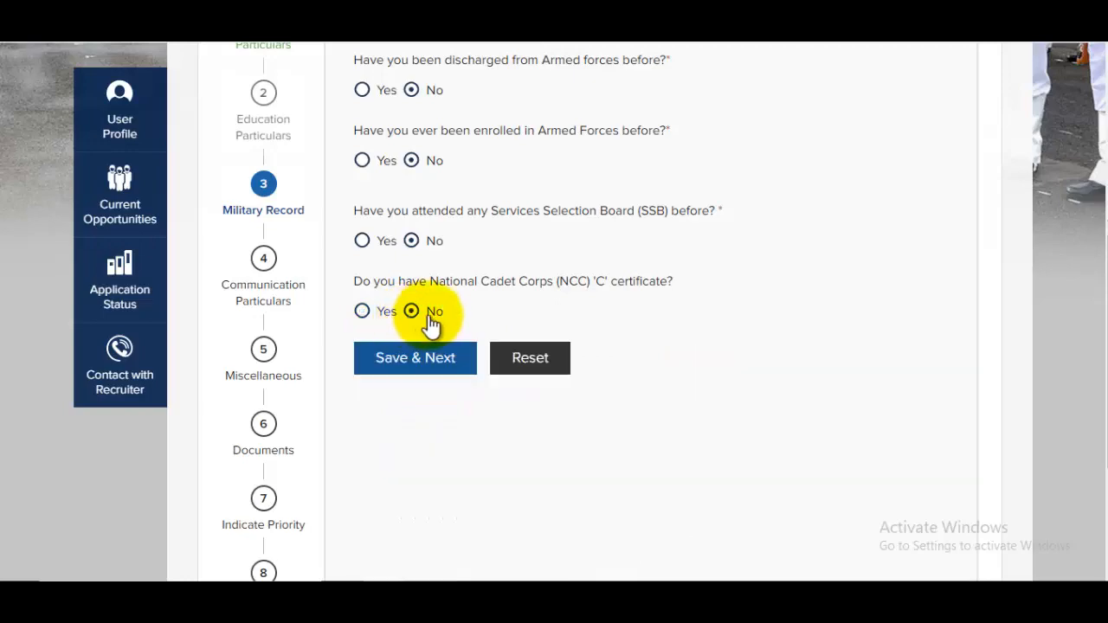
Open the application's Communication Particulars and save them to proceed to the Miscellaneous section.
{"action": "left_click", "coordinate": [279, 303]}
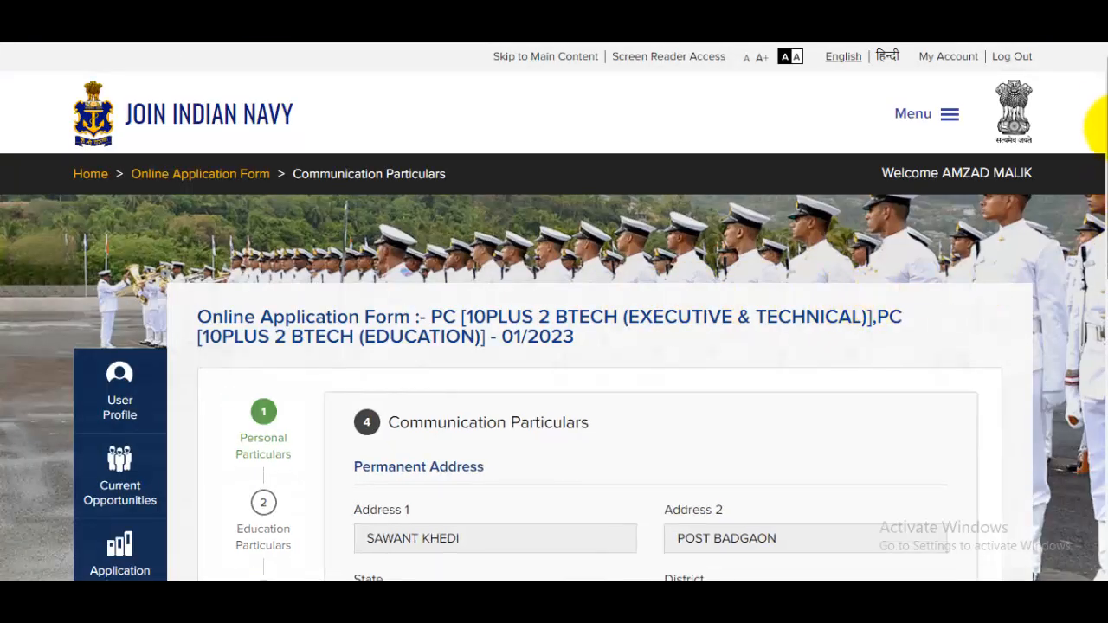
{"action": "left_click_drag", "start_coordinate": [1100, 121], "coordinate": [1096, 487]}
{"action": "left_click", "coordinate": [440, 372]}
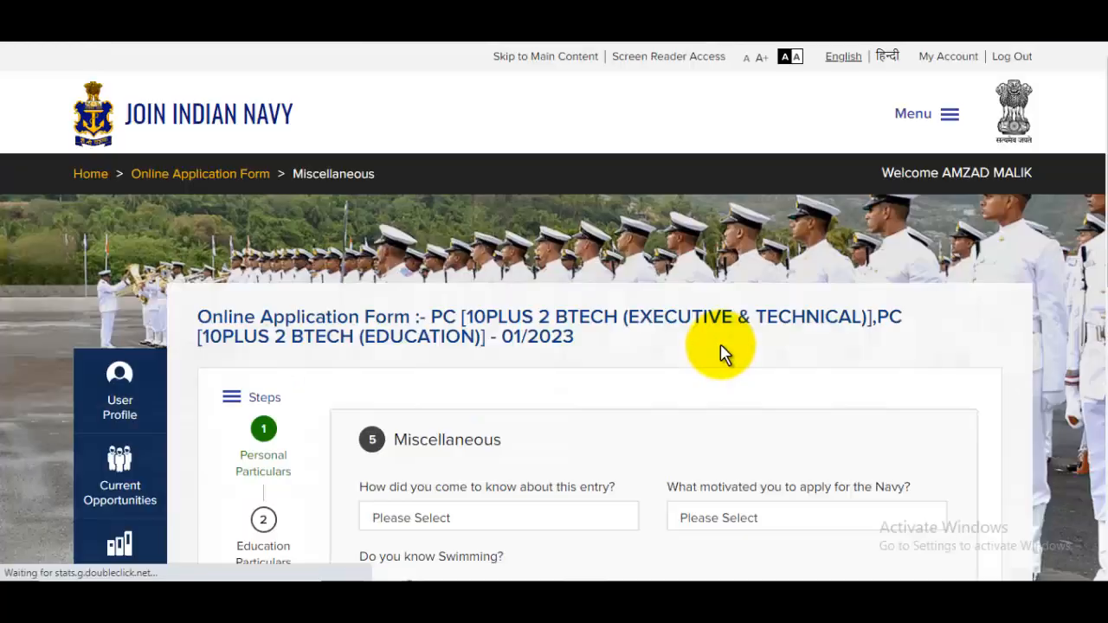
Choose Facebook as the source of information and motivation from self/parents/teachers/friends/relatives, and save the Miscellaneous section.
{"action": "scroll", "coordinate": [502, 398], "scroll_direction": "down", "scroll_amount": 3}
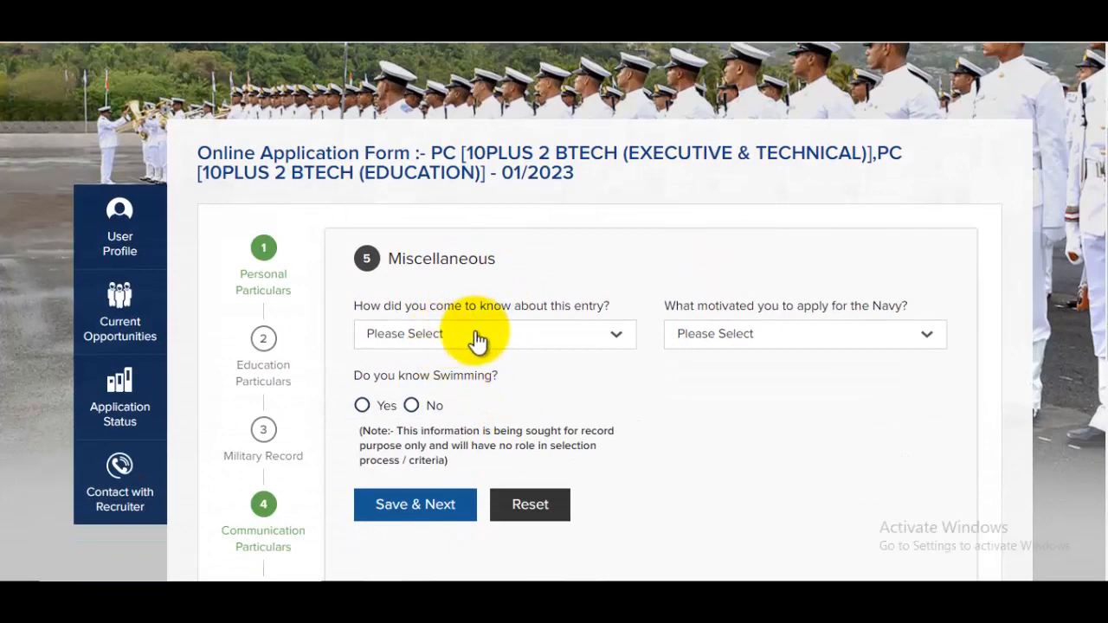
{"action": "left_click", "coordinate": [477, 340]}
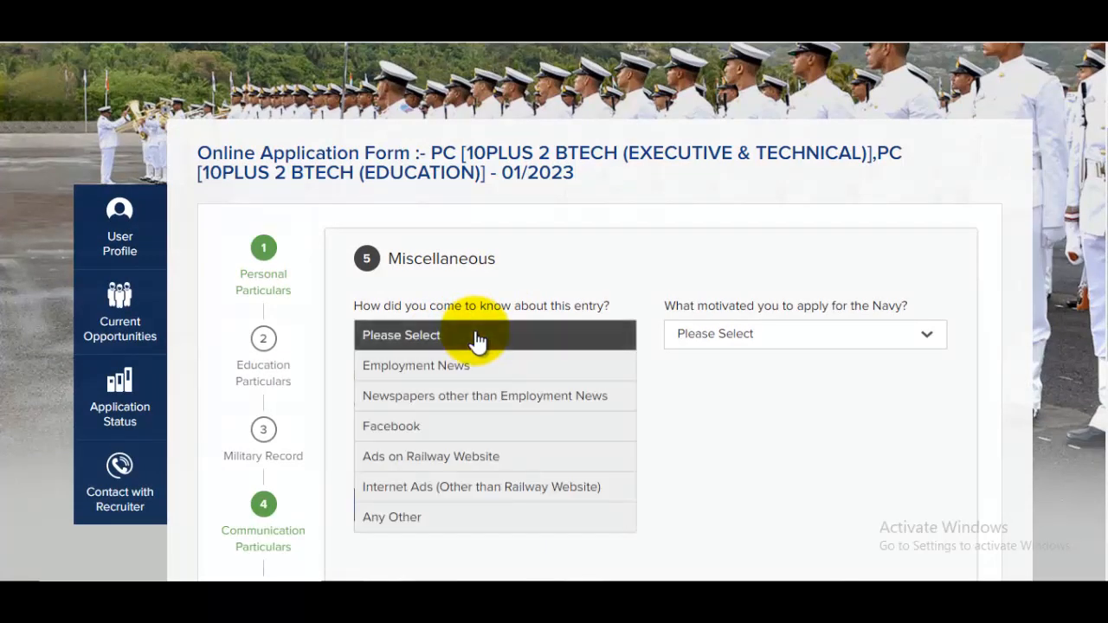
{"action": "left_click", "coordinate": [431, 426]}
{"action": "left_click", "coordinate": [774, 337]}
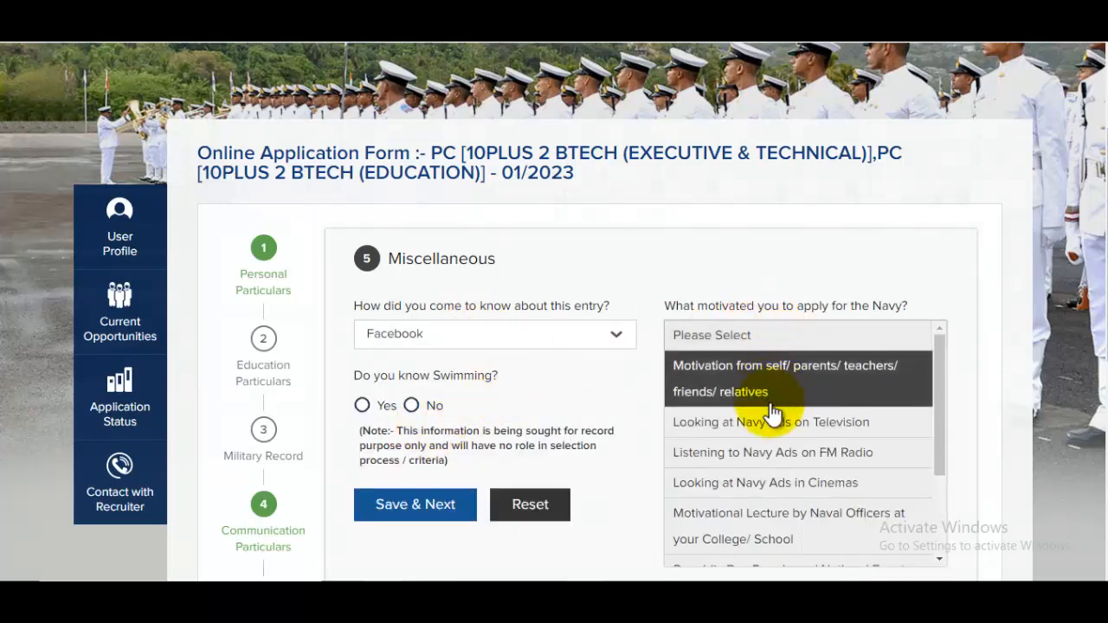
{"action": "scroll", "coordinate": [772, 414], "scroll_direction": "down", "scroll_amount": 3}
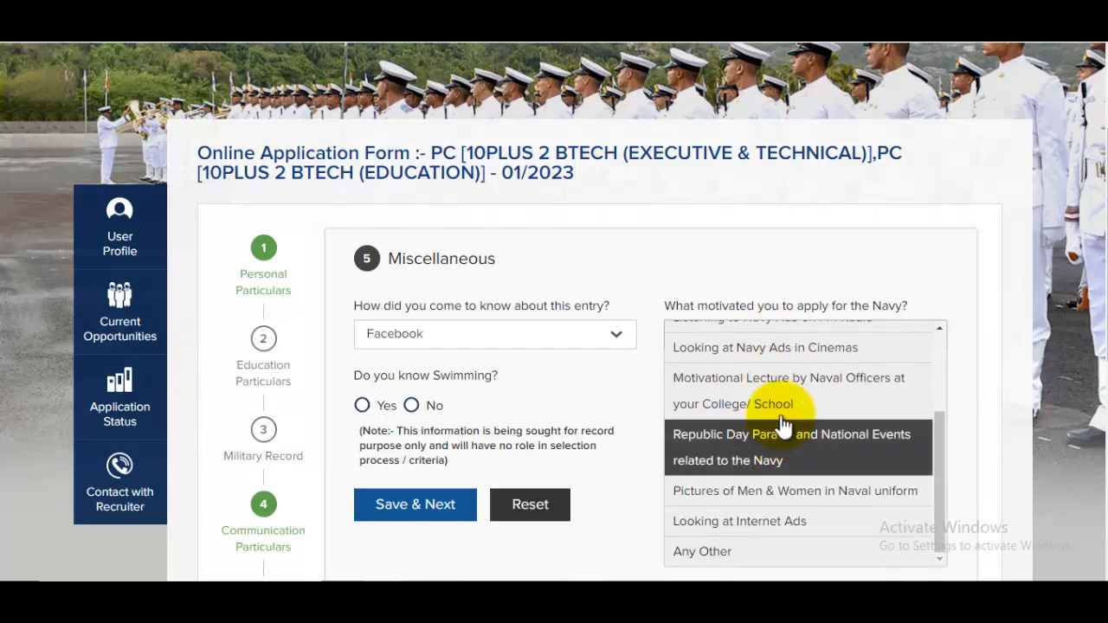
{"action": "scroll", "coordinate": [784, 407], "scroll_direction": "up", "scroll_amount": 5}
{"action": "left_click", "coordinate": [784, 371]}
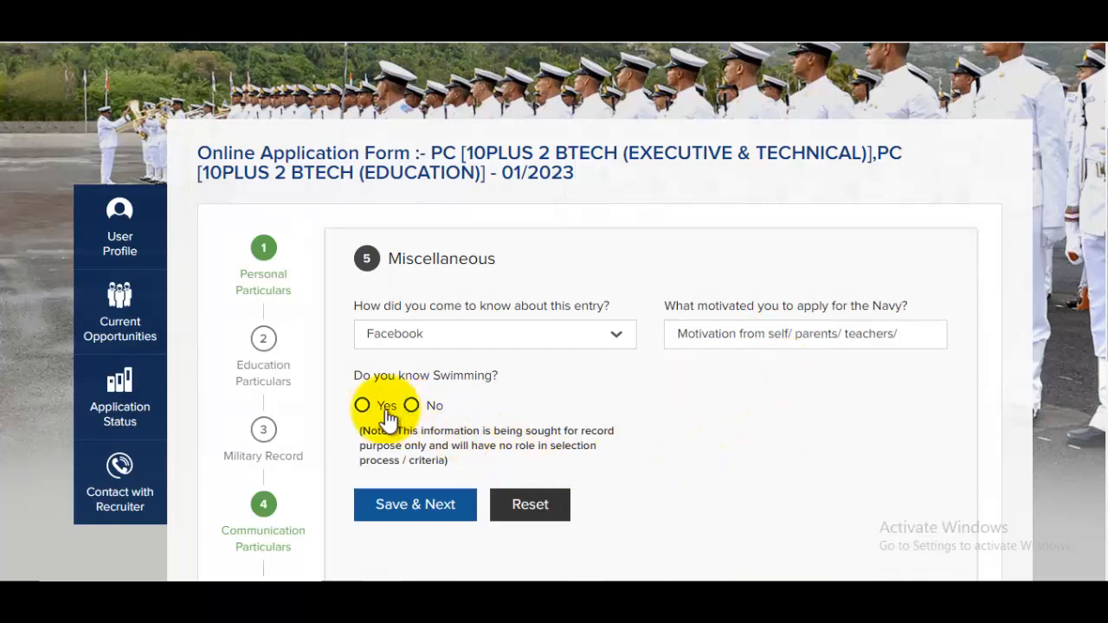
{"action": "scroll", "coordinate": [428, 428], "scroll_direction": "down", "scroll_amount": 1}
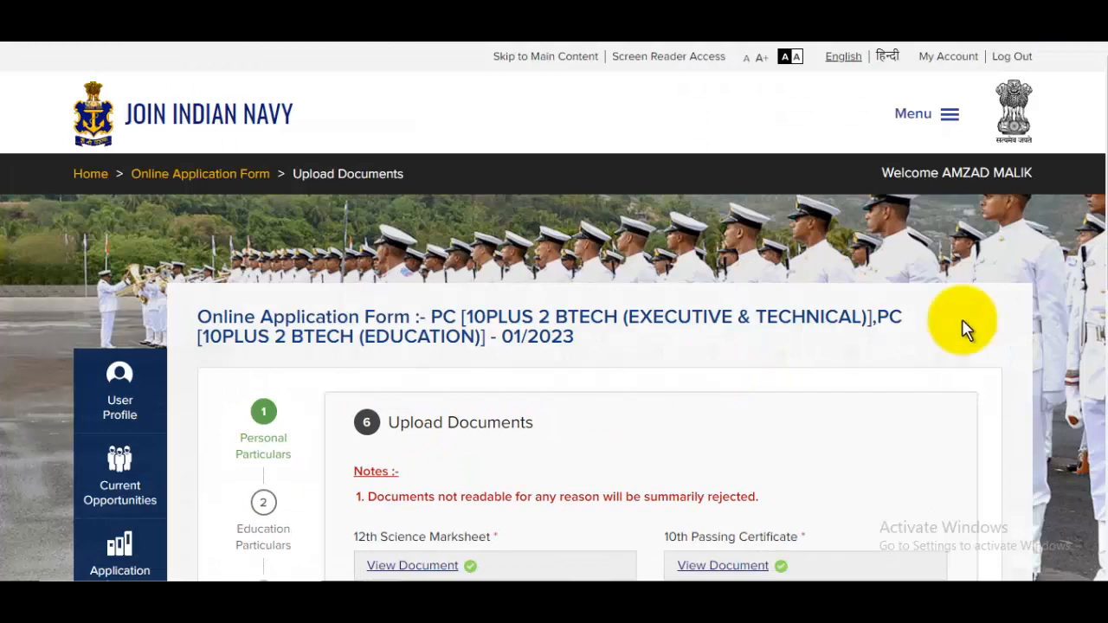
Review the uploaded documents in the Documents section and try to open the Indicate Priority section.
{"action": "scroll", "coordinate": [742, 334], "scroll_direction": "down", "scroll_amount": 5}
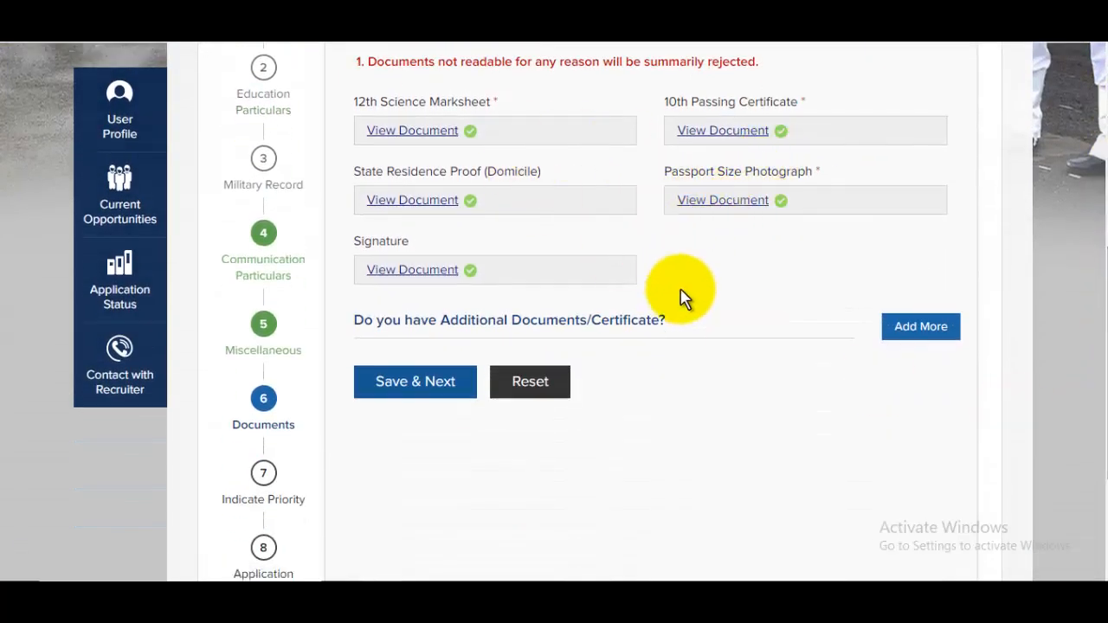
{"action": "scroll", "coordinate": [682, 297], "scroll_direction": "down", "scroll_amount": 1}
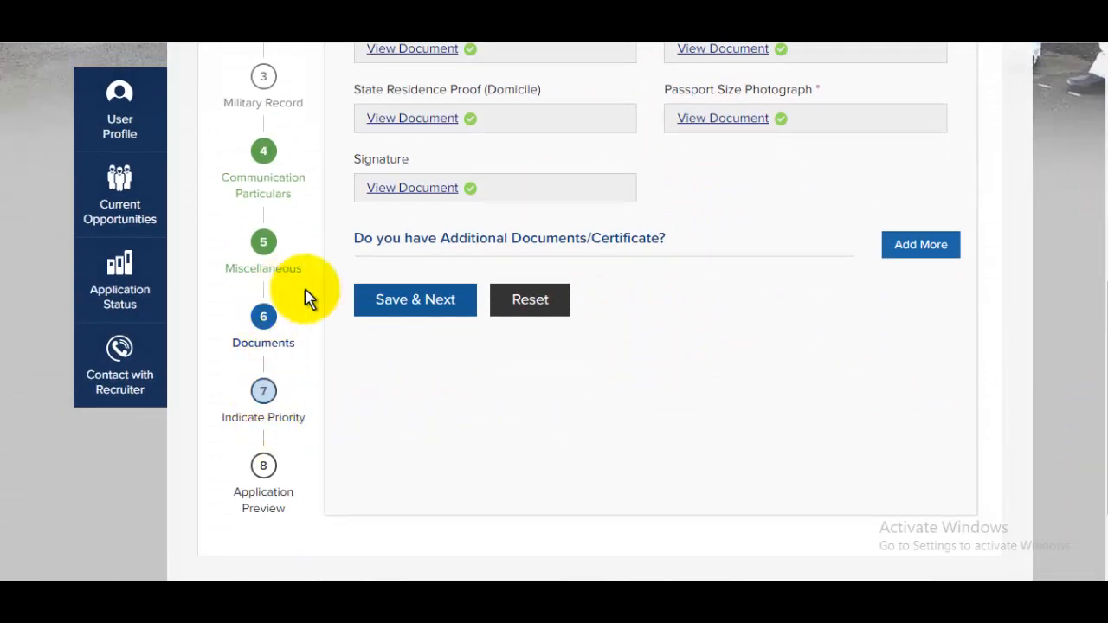
{"action": "left_click", "coordinate": [264, 411]}
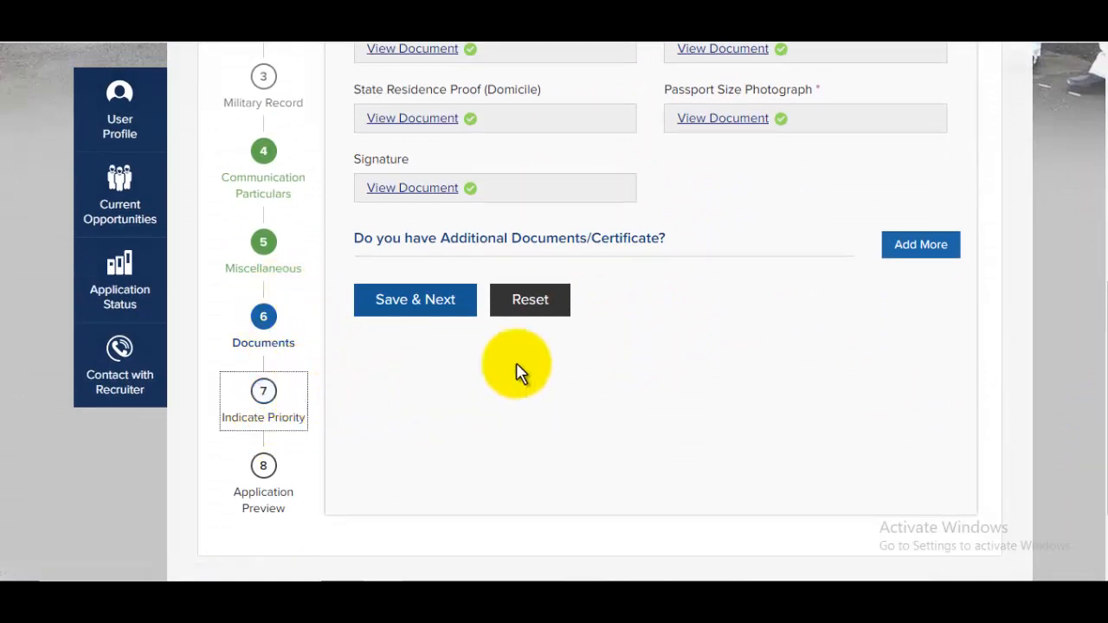
{"action": "scroll", "coordinate": [697, 335], "scroll_direction": "down", "scroll_amount": 2}
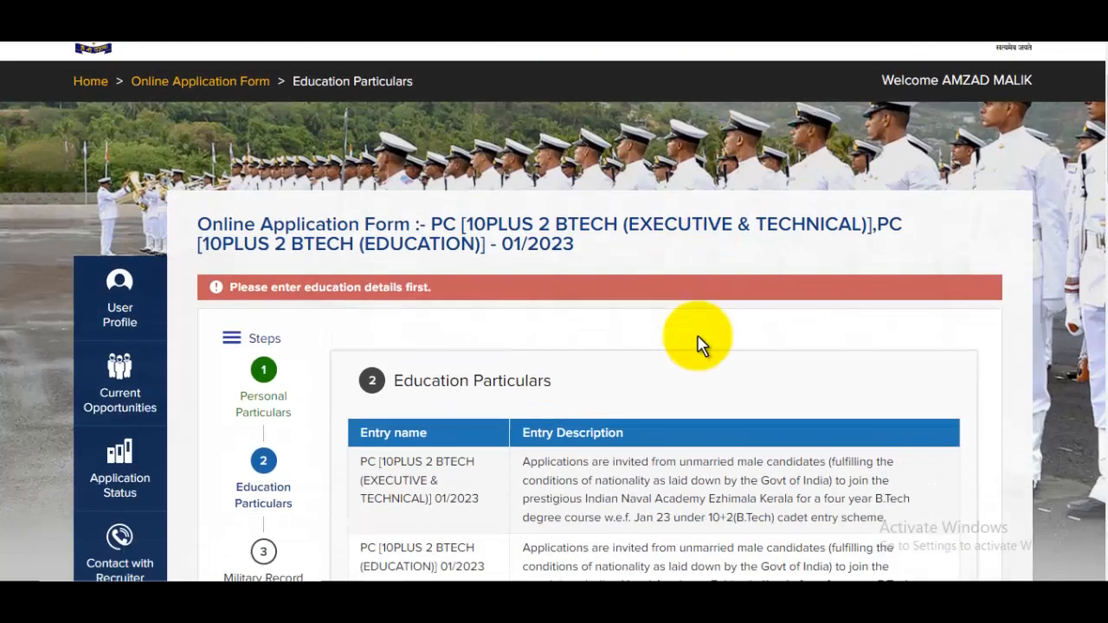
Look through the Education Particulars section with its 12th Science marks and try to open the Application Preview.
{"action": "scroll", "coordinate": [701, 344], "scroll_direction": "down", "scroll_amount": 4}
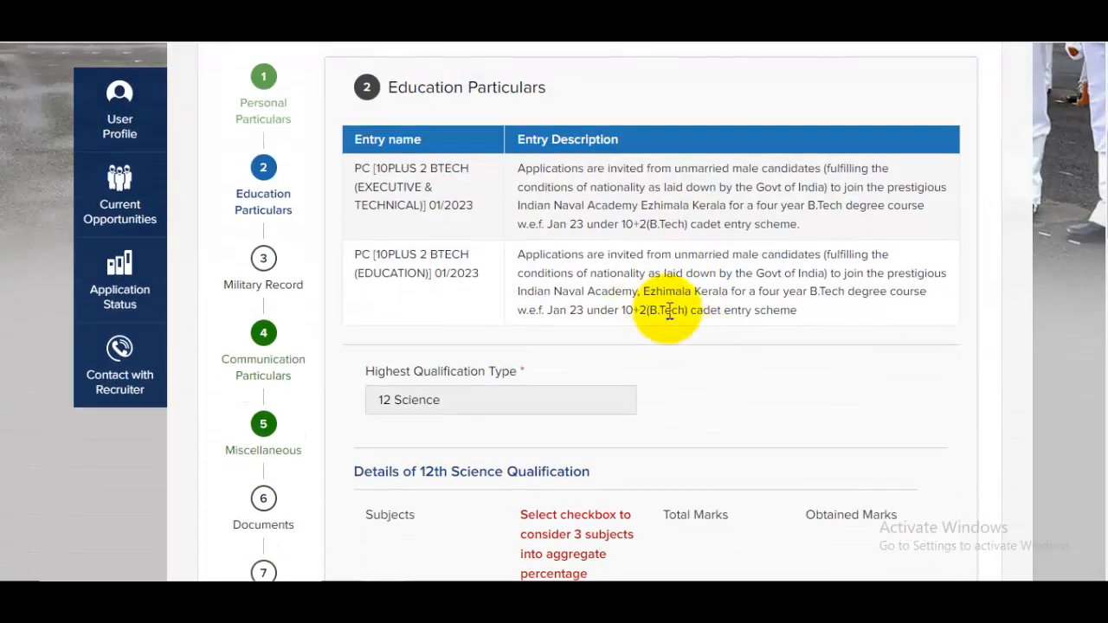
{"action": "left_click_drag", "start_coordinate": [1106, 234], "coordinate": [1103, 459]}
{"action": "scroll", "coordinate": [684, 385], "scroll_direction": "up", "scroll_amount": 7}
{"action": "scroll", "coordinate": [606, 373], "scroll_direction": "up", "scroll_amount": 9}
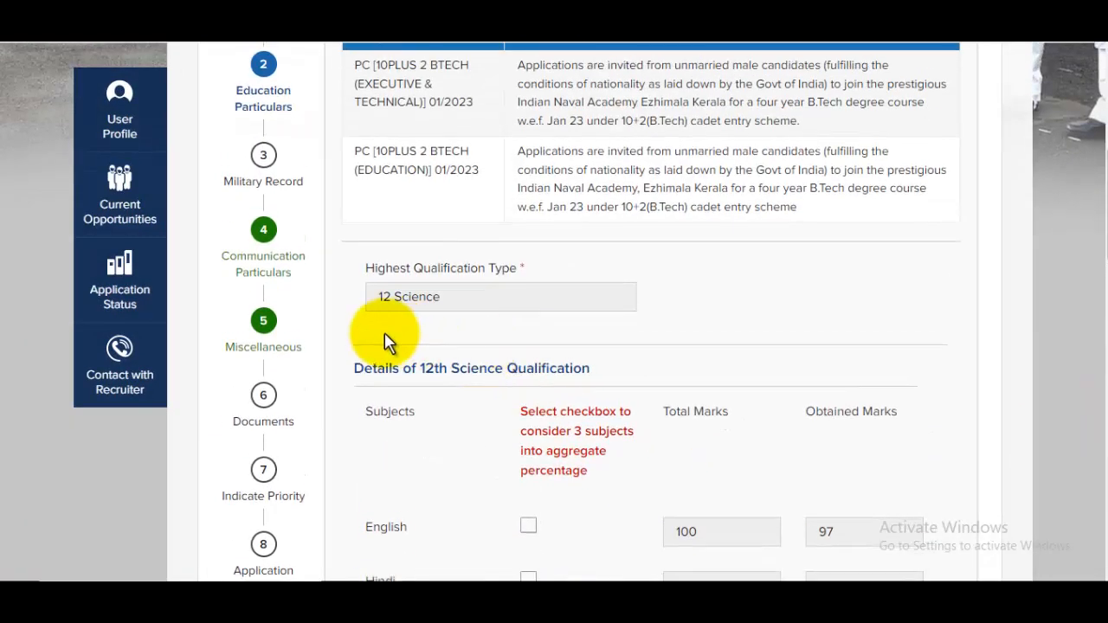
{"action": "scroll", "coordinate": [384, 337], "scroll_direction": "down", "scroll_amount": 1}
{"action": "left_click", "coordinate": [263, 408]}
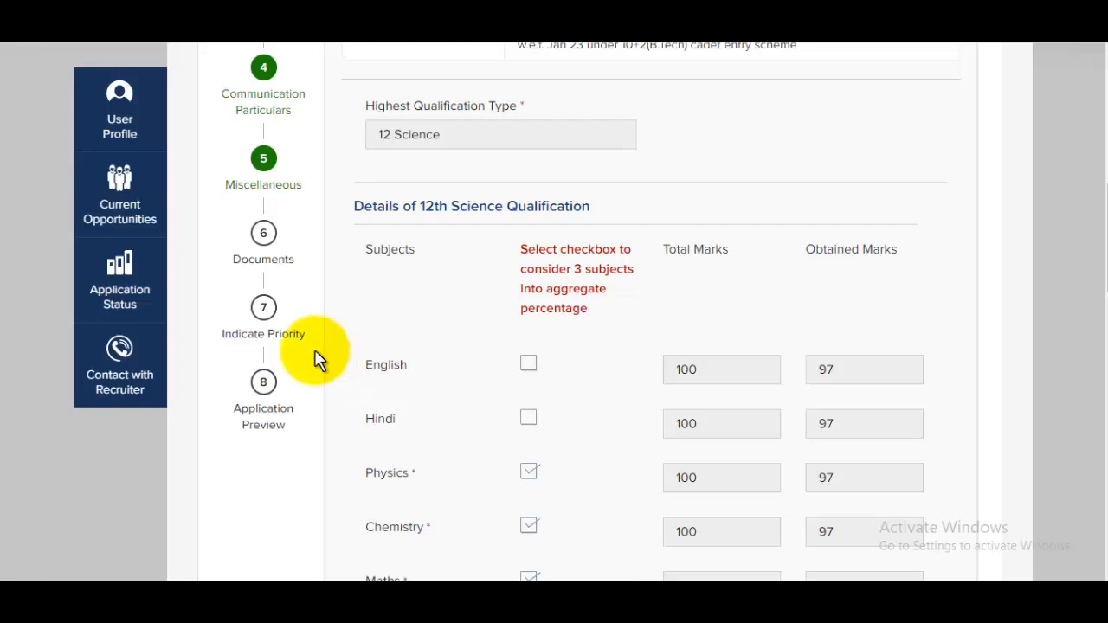
Check the Officer entries in Current Opportunities, and view the pending 10+2 B.Tech application under Application Status.
{"action": "left_click", "coordinate": [119, 204]}
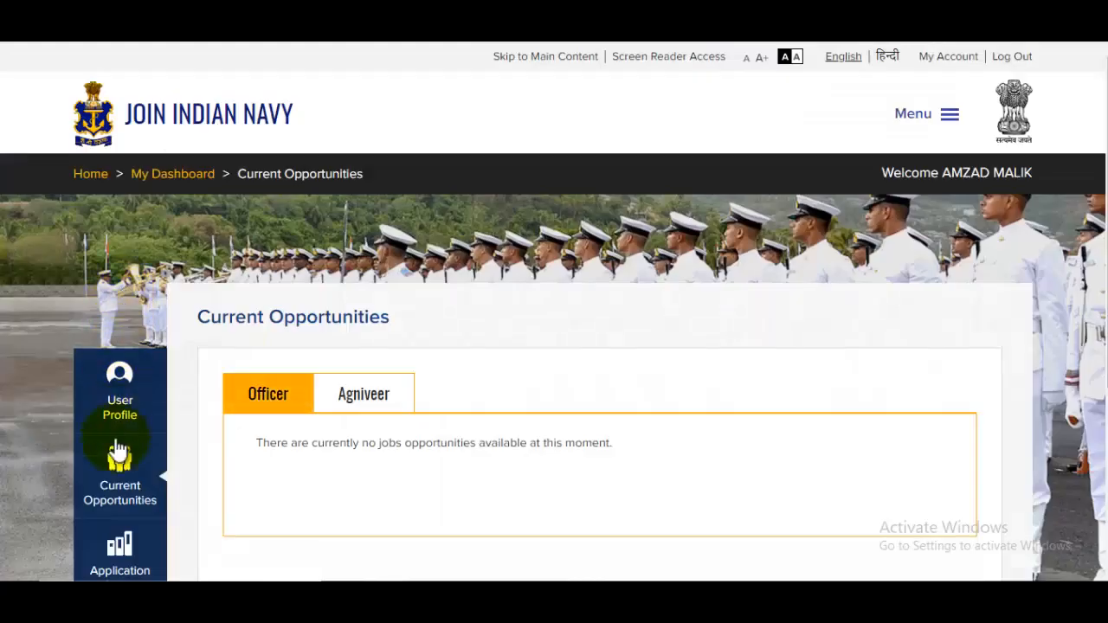
{"action": "scroll", "coordinate": [126, 416], "scroll_direction": "down", "scroll_amount": 3}
{"action": "left_click", "coordinate": [121, 282]}
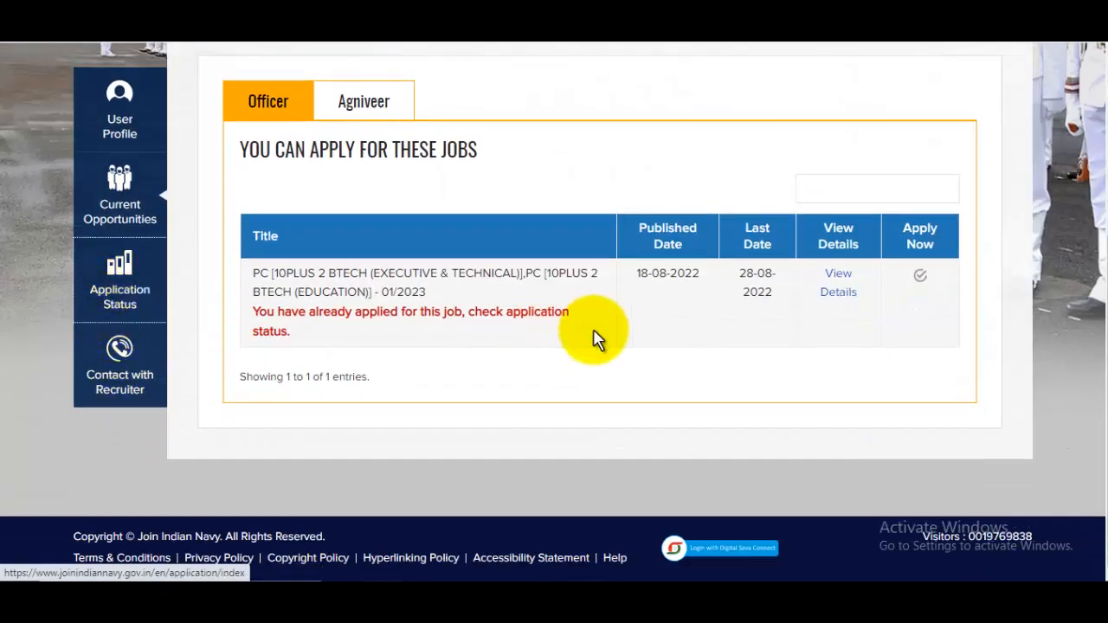
{"action": "scroll", "coordinate": [748, 371], "scroll_direction": "down", "scroll_amount": 2}
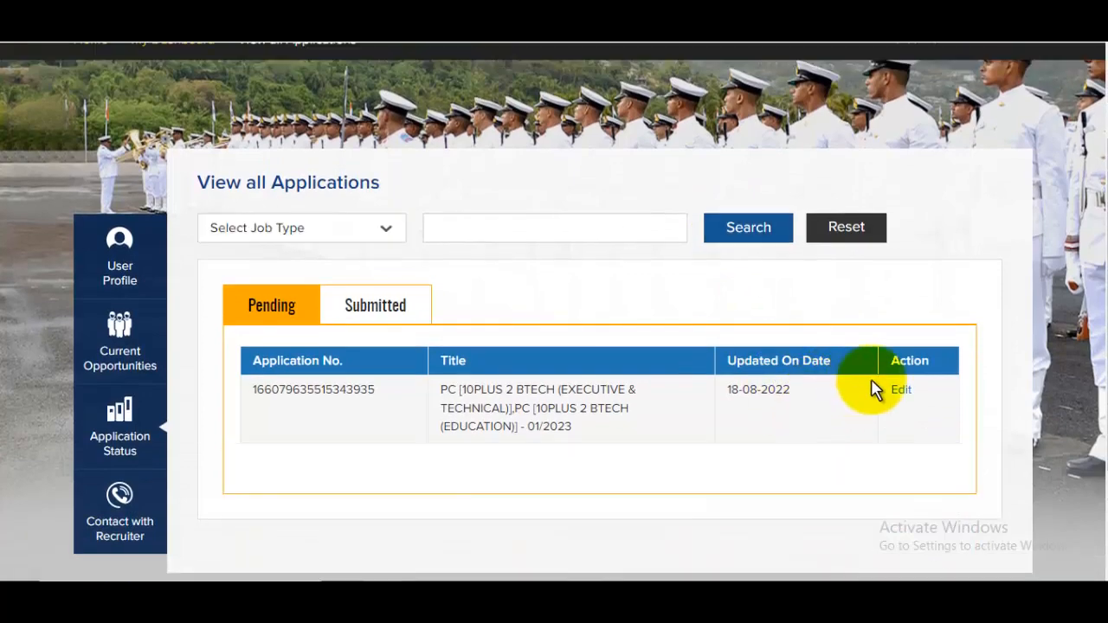
{"action": "scroll", "coordinate": [813, 393], "scroll_direction": "up", "scroll_amount": 2}
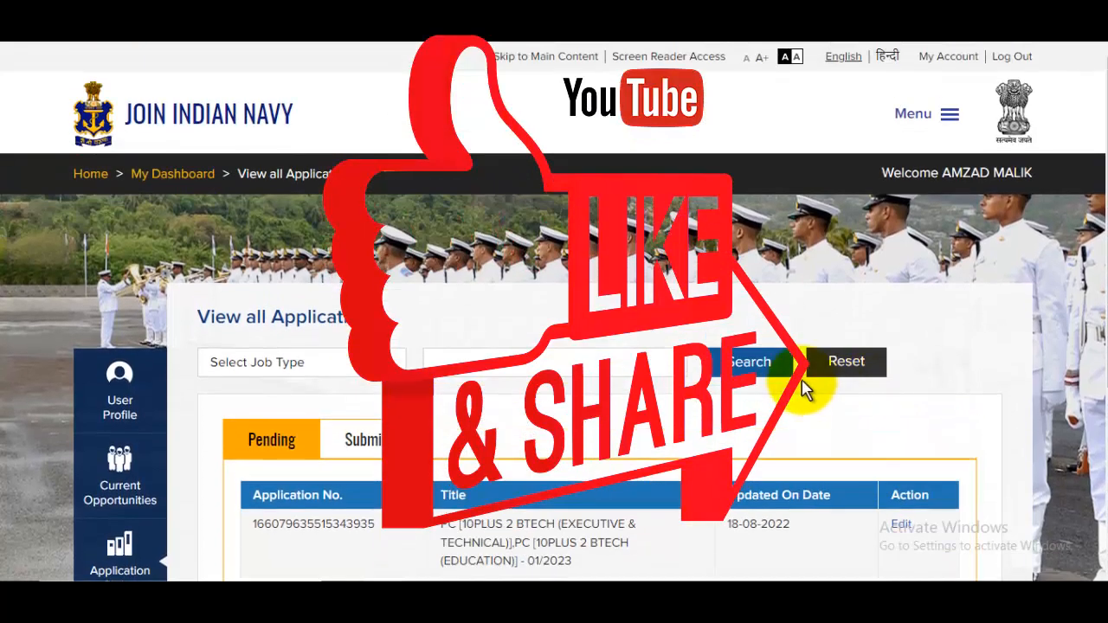